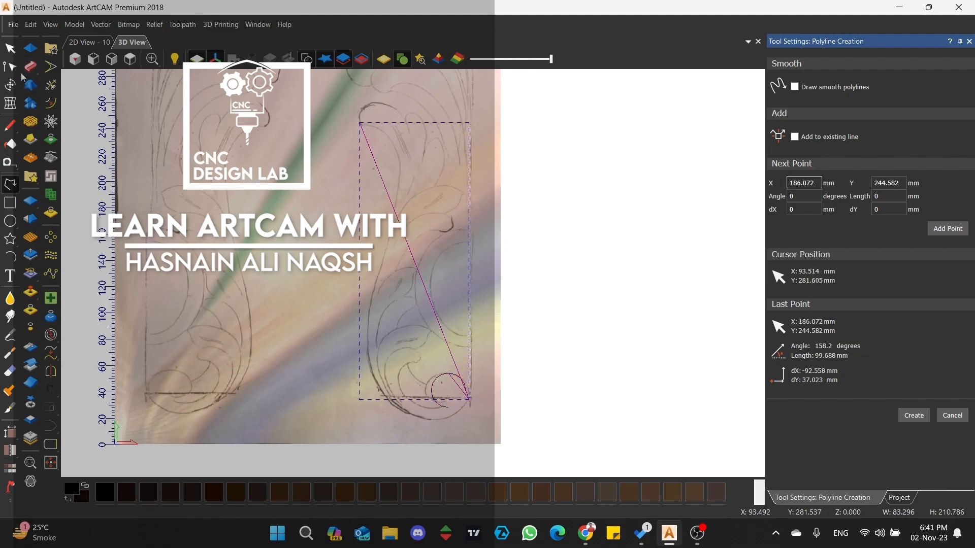
Convert the long diagonal line to curved spans and pull a lower node onto the sketched outer edge of the bottom scroll
{"action": "key", "text": "a"}
{"action": "left_click_drag", "start_coordinate": [553, 207], "coordinate": [418, 362]}
{"action": "key", "text": "a"}
{"action": "scroll", "coordinate": [450, 416], "scroll_direction": "up", "scroll_amount": 3}
{"action": "left_click_drag", "start_coordinate": [511, 363], "coordinate": [370, 422]}
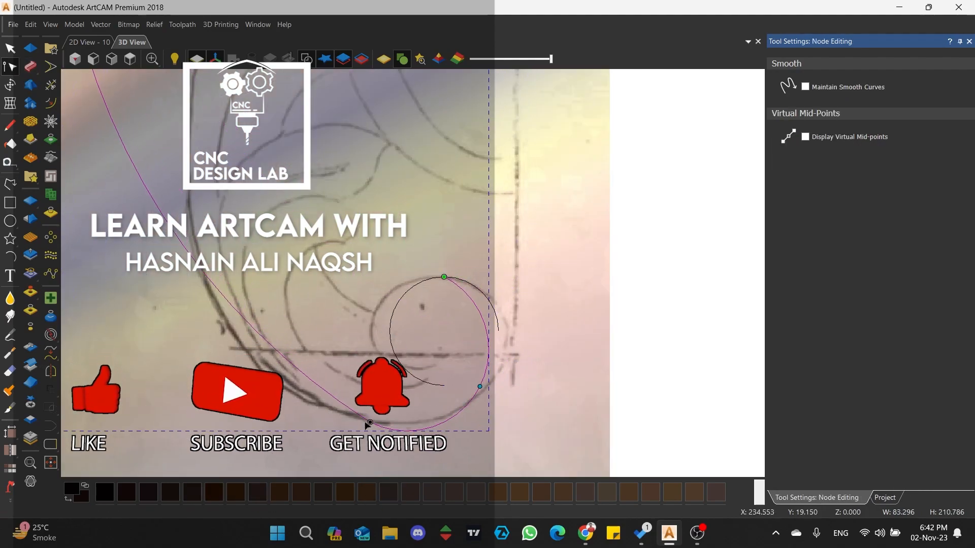
Refine the lower Bezier handles to follow the scroll's outer edge and join the curve to the spiral arc
{"action": "key", "text": "b"}
{"action": "left_click_drag", "start_coordinate": [541, 326], "coordinate": [575, 295]}
{"action": "scroll", "coordinate": [444, 439], "scroll_direction": "down", "scroll_amount": 1}
{"action": "scroll", "coordinate": [450, 440], "scroll_direction": "up", "scroll_amount": 1}
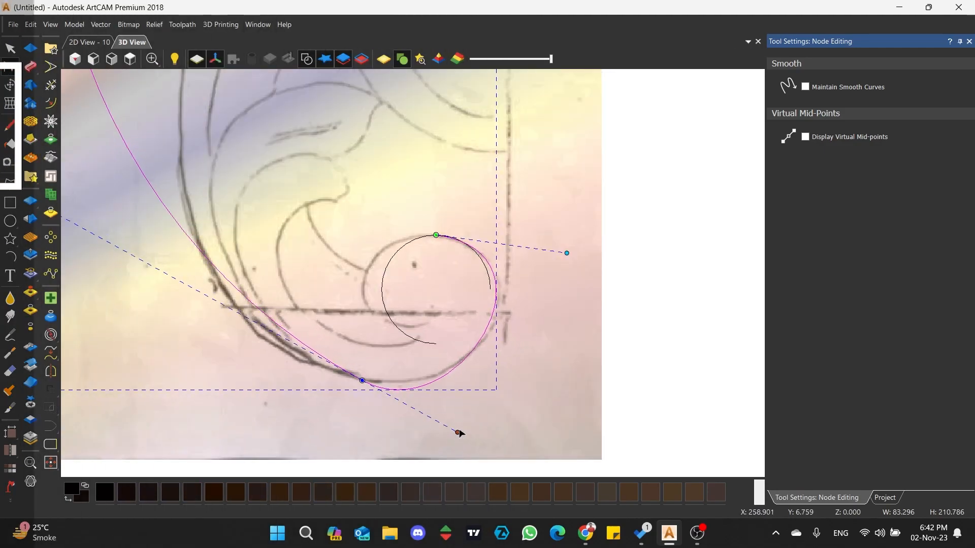
{"action": "left_click_drag", "start_coordinate": [456, 433], "coordinate": [483, 406]}
{"action": "scroll", "coordinate": [504, 278], "scroll_direction": "up", "scroll_amount": 1}
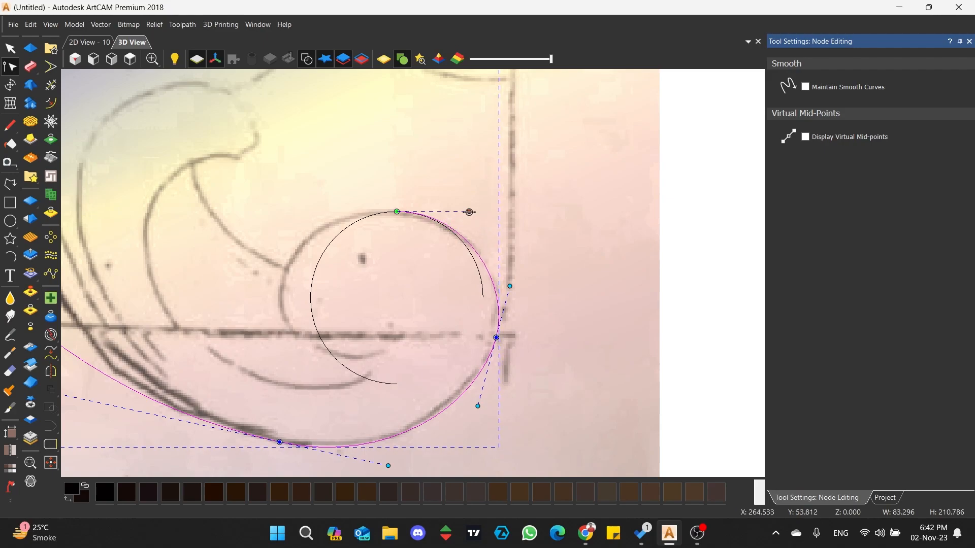
{"action": "left_click", "coordinate": [481, 277]}
{"action": "key", "text": "r"}
{"action": "key", "text": "ctrl+a"}
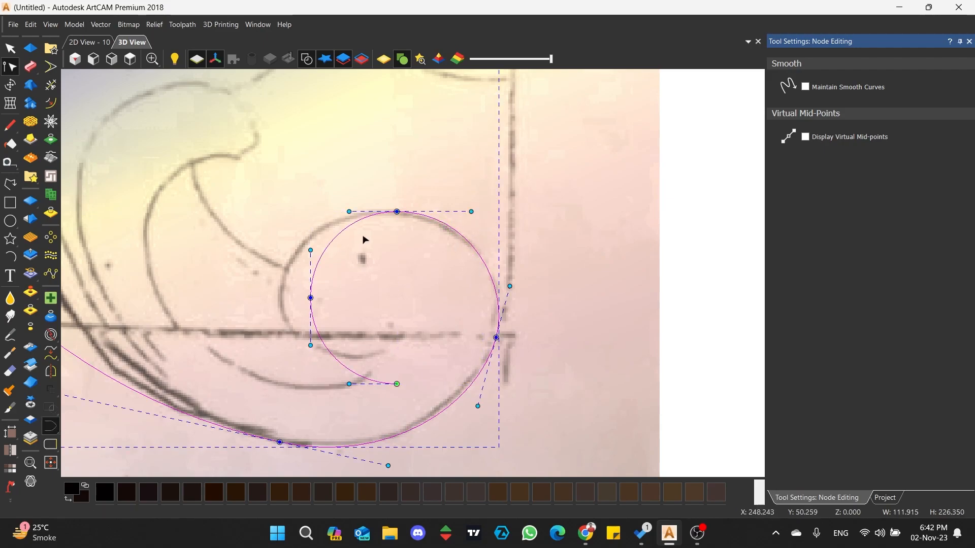
Shift the long span outward onto the sketched left bulge above the bottom scroll
{"action": "scroll", "coordinate": [356, 251], "scroll_direction": "down", "scroll_amount": 1}
{"action": "scroll", "coordinate": [394, 102], "scroll_direction": "down", "scroll_amount": 2}
{"action": "scroll", "coordinate": [394, 102], "scroll_direction": "up", "scroll_amount": 3}
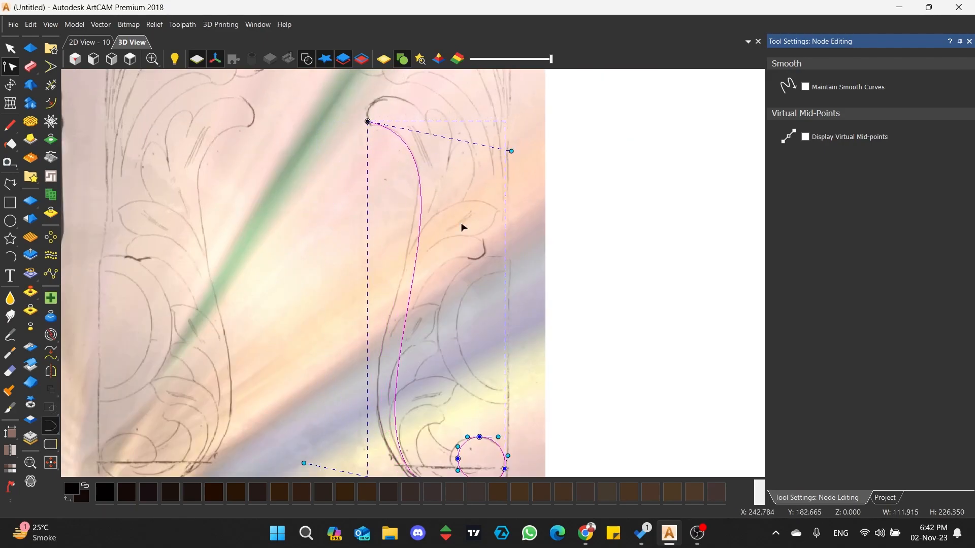
{"action": "left_click_drag", "start_coordinate": [399, 367], "coordinate": [380, 361]}
{"action": "scroll", "coordinate": [386, 350], "scroll_direction": "up", "scroll_amount": 2}
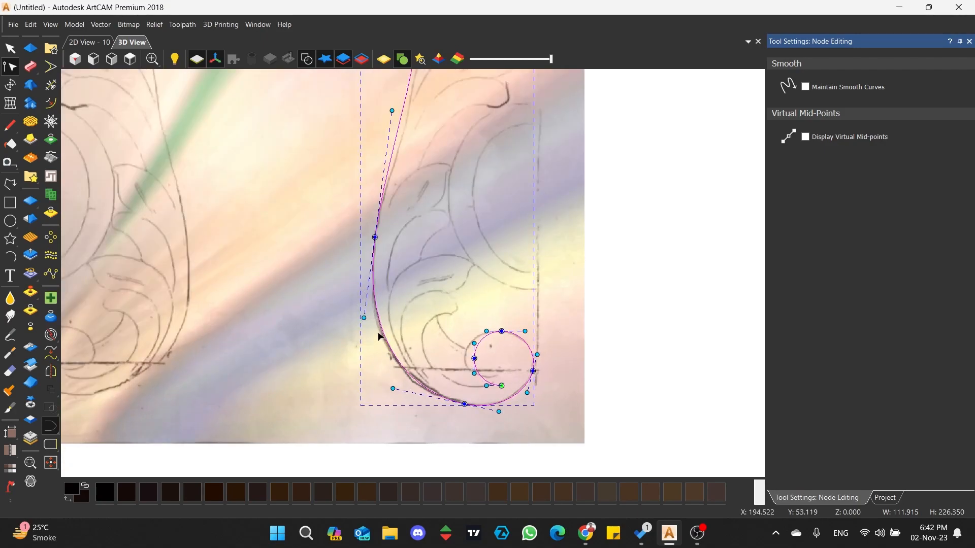
{"action": "scroll", "coordinate": [394, 408], "scroll_direction": "down", "scroll_amount": 2}
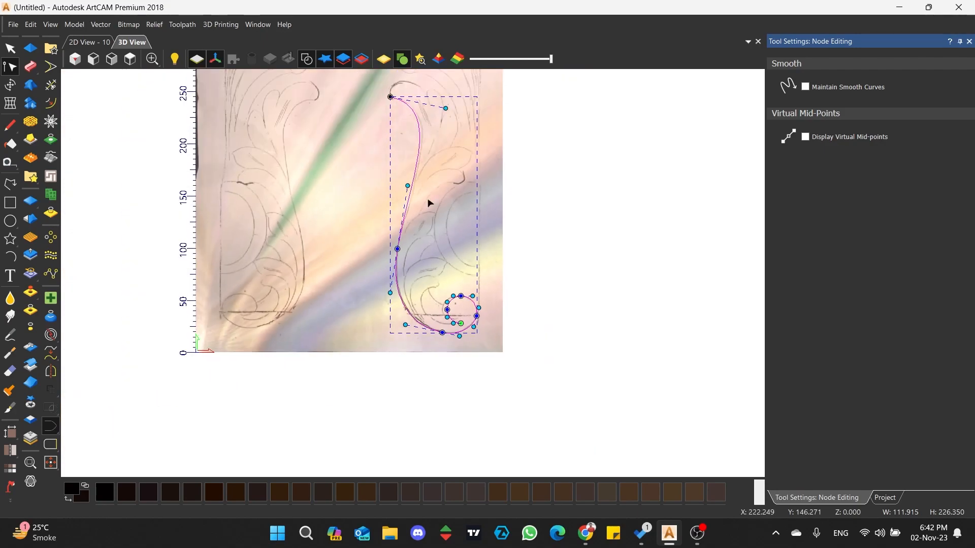
Insert a node near the curve's upper end and adjust its handles to match the sketched upper bend
{"action": "scroll", "coordinate": [421, 132], "scroll_direction": "up", "scroll_amount": 3}
{"action": "scroll", "coordinate": [391, 252], "scroll_direction": "down", "scroll_amount": 2}
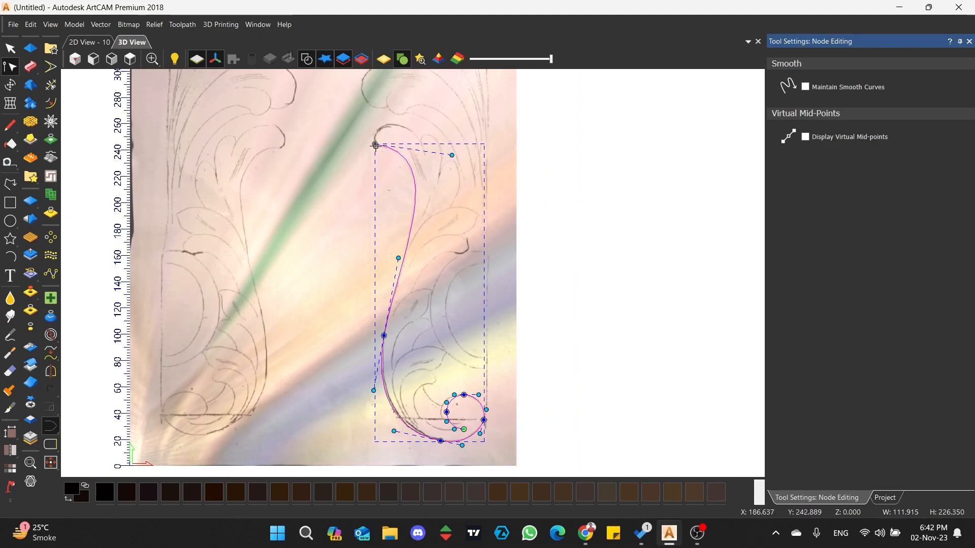
{"action": "scroll", "coordinate": [513, 215], "scroll_direction": "up", "scroll_amount": 3}
{"action": "key", "text": "i"}
{"action": "left_click_drag", "start_coordinate": [441, 226], "coordinate": [448, 214]}
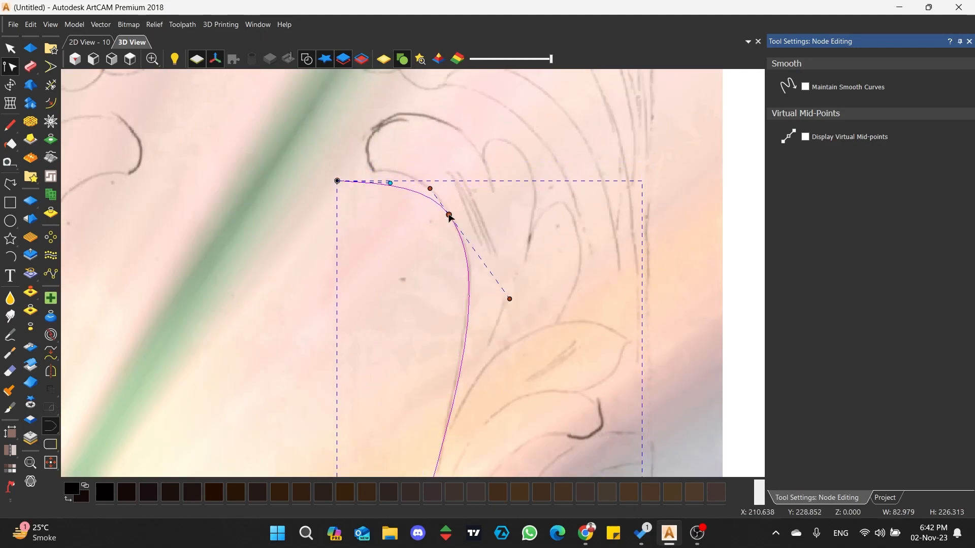
{"action": "scroll", "coordinate": [394, 167], "scroll_direction": "down", "scroll_amount": 2}
{"action": "scroll", "coordinate": [431, 337], "scroll_direction": "up", "scroll_amount": 2}
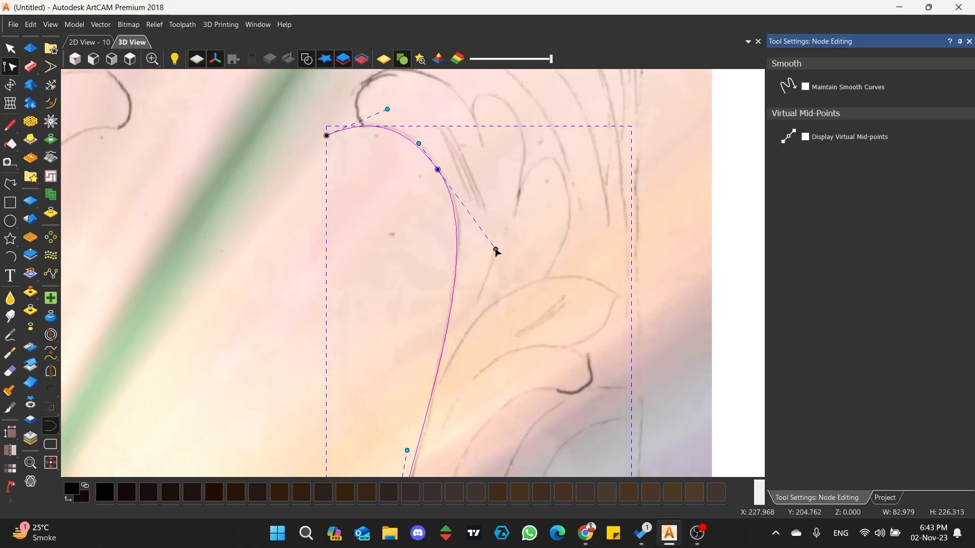
{"action": "scroll", "coordinate": [496, 249], "scroll_direction": "down", "scroll_amount": 3}
{"action": "scroll", "coordinate": [480, 381], "scroll_direction": "up", "scroll_amount": 1}
{"action": "left_click", "coordinate": [451, 324]}
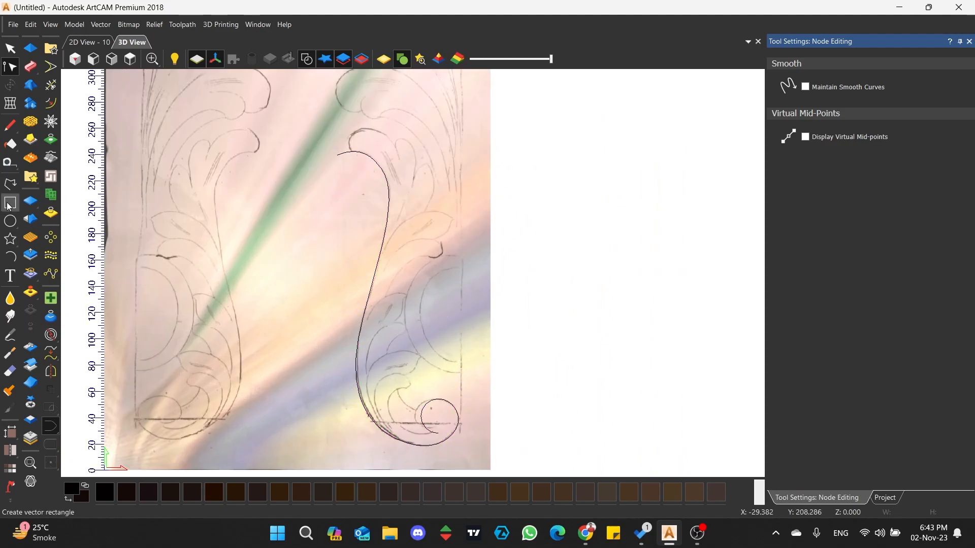
Draw a three-point polyline from inside the bottom spiral up to just above the outer curve's top end
{"action": "left_click", "coordinate": [11, 184]}
{"action": "scroll", "coordinate": [406, 421], "scroll_direction": "up", "scroll_amount": 2}
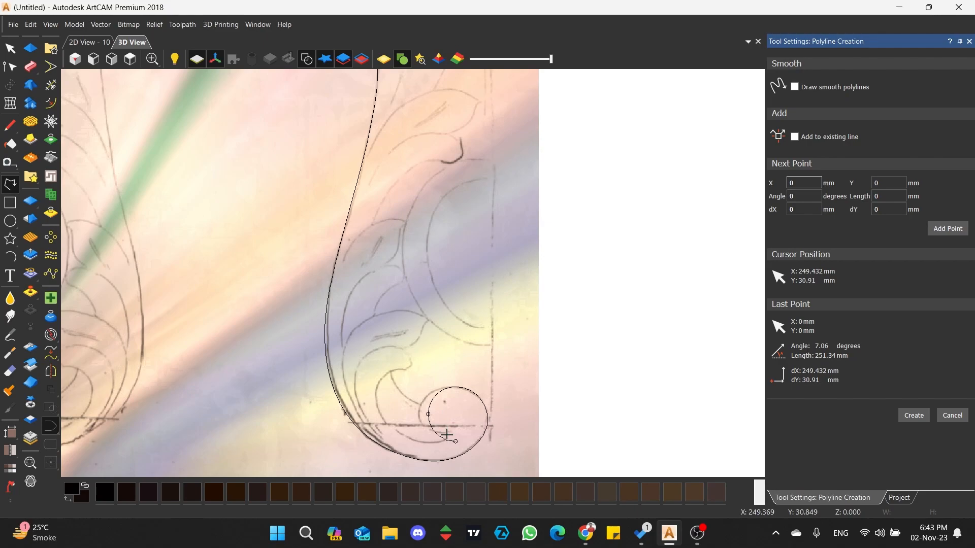
{"action": "left_click", "coordinate": [455, 418]}
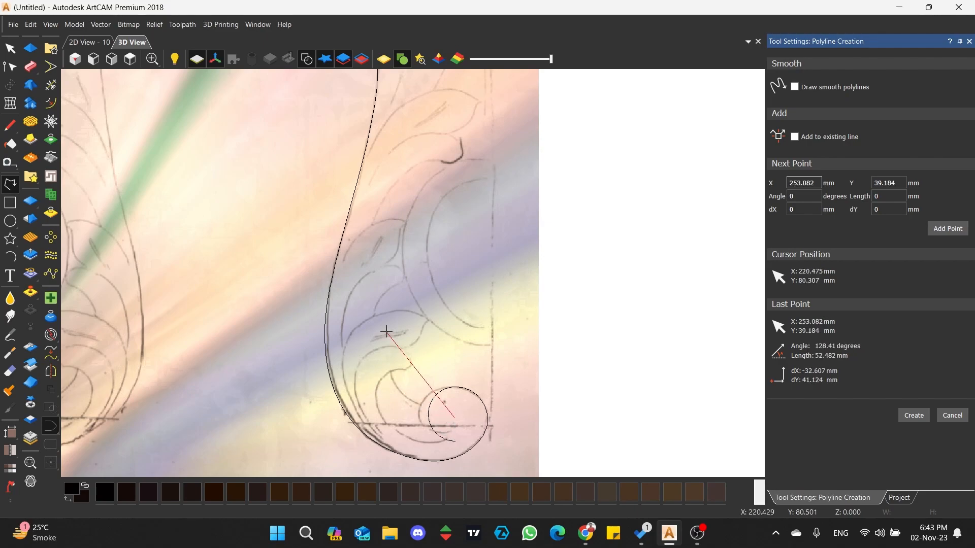
{"action": "scroll", "coordinate": [385, 332], "scroll_direction": "down", "scroll_amount": 3}
{"action": "scroll", "coordinate": [372, 191], "scroll_direction": "up", "scroll_amount": 2}
{"action": "left_click", "coordinate": [318, 124]}
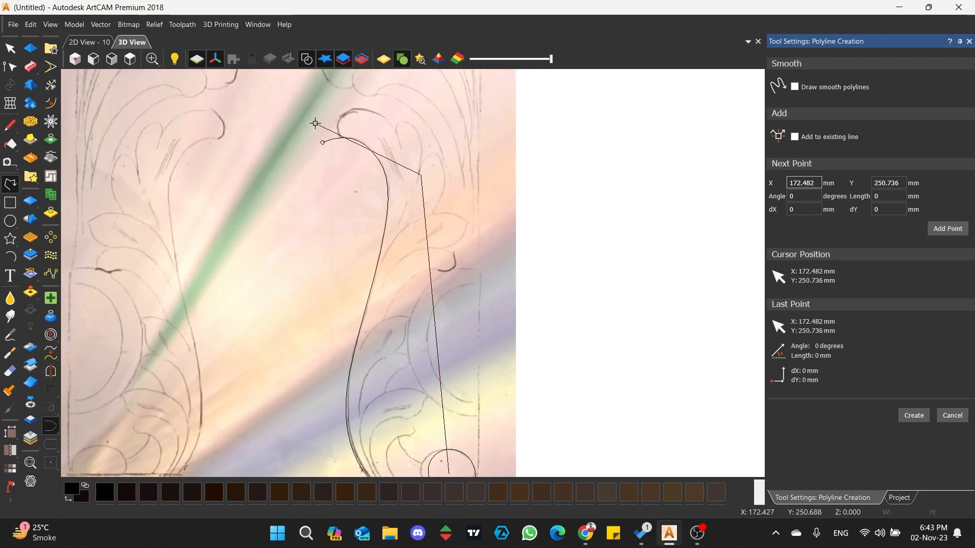
Snap the polyline's top end to the outer curve and smooth its spans into a flowing inner edge
{"action": "left_click", "coordinate": [11, 66]}
{"action": "left_click_drag", "start_coordinate": [318, 124], "coordinate": [322, 137]}
{"action": "key", "text": "s"}
{"action": "left_click_drag", "start_coordinate": [399, 149], "coordinate": [441, 98]}
{"action": "scroll", "coordinate": [442, 92], "scroll_direction": "down", "scroll_amount": 2}
{"action": "scroll", "coordinate": [446, 274], "scroll_direction": "up", "scroll_amount": 2}
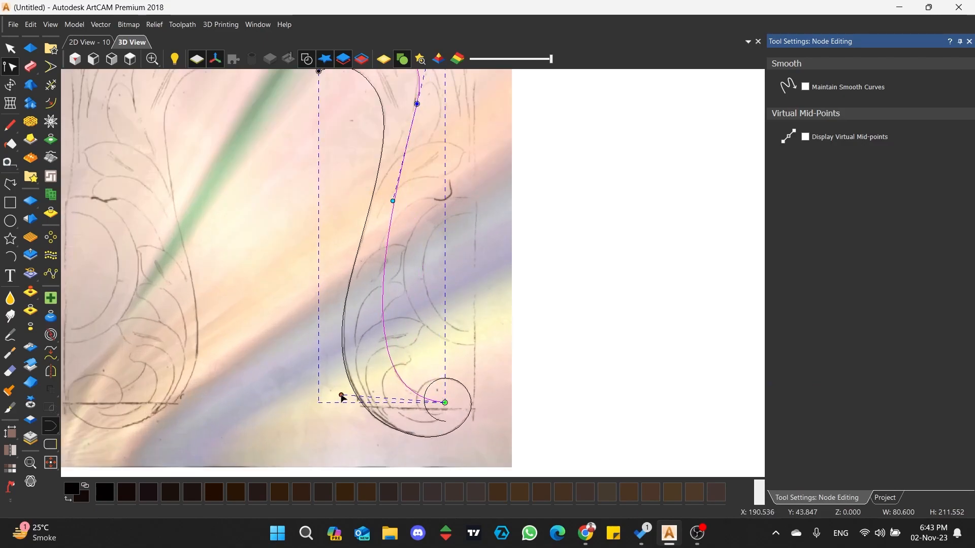
{"action": "scroll", "coordinate": [342, 397], "scroll_direction": "down", "scroll_amount": 2}
{"action": "scroll", "coordinate": [435, 193], "scroll_direction": "up", "scroll_amount": 2}
Adjust the inner curve's middle node and upper handles to form a rounded scroll head, then deselect it
{"action": "left_click_drag", "start_coordinate": [451, 116], "coordinate": [461, 102]}
{"action": "left_click_drag", "start_coordinate": [432, 193], "coordinate": [434, 234]}
{"action": "left_click_drag", "start_coordinate": [463, 143], "coordinate": [501, 119]}
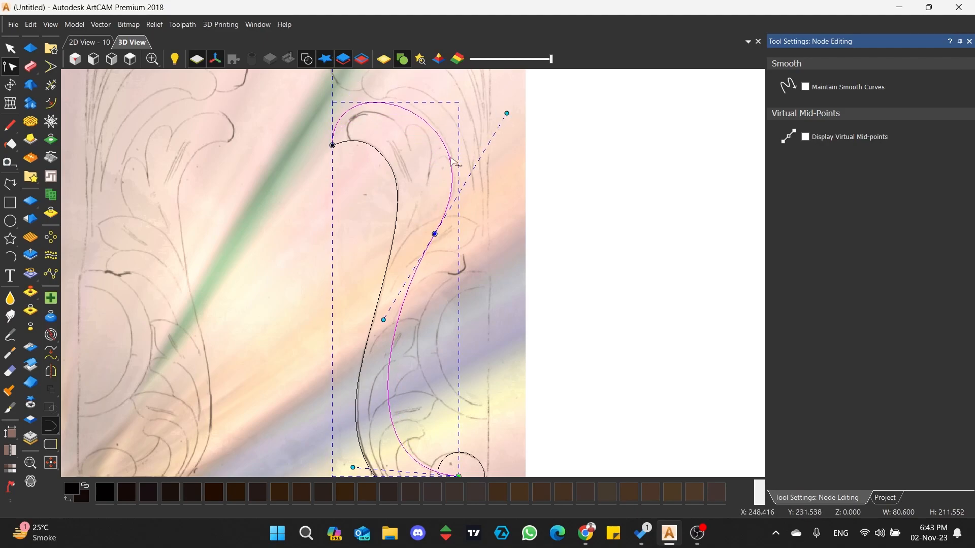
{"action": "scroll", "coordinate": [442, 152], "scroll_direction": "down", "scroll_amount": 1}
{"action": "scroll", "coordinate": [406, 244], "scroll_direction": "up", "scroll_amount": 2}
{"action": "left_click_drag", "start_coordinate": [451, 188], "coordinate": [455, 191]}
{"action": "scroll", "coordinate": [413, 272], "scroll_direction": "down", "scroll_amount": 3}
{"action": "left_click", "coordinate": [408, 216], "text": "shift"}
{"action": "scroll", "coordinate": [377, 372], "scroll_direction": "up", "scroll_amount": 2}
Draw a rectangle 12 mm high beside the sketch and open it for node editing
{"action": "left_click", "coordinate": [10, 202]}
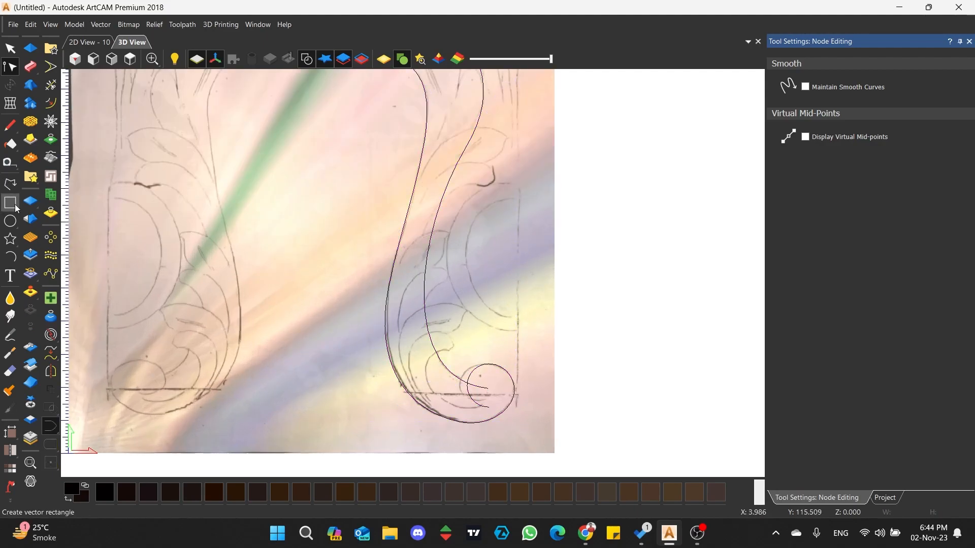
{"action": "scroll", "coordinate": [565, 413], "scroll_direction": "up", "scroll_amount": 3}
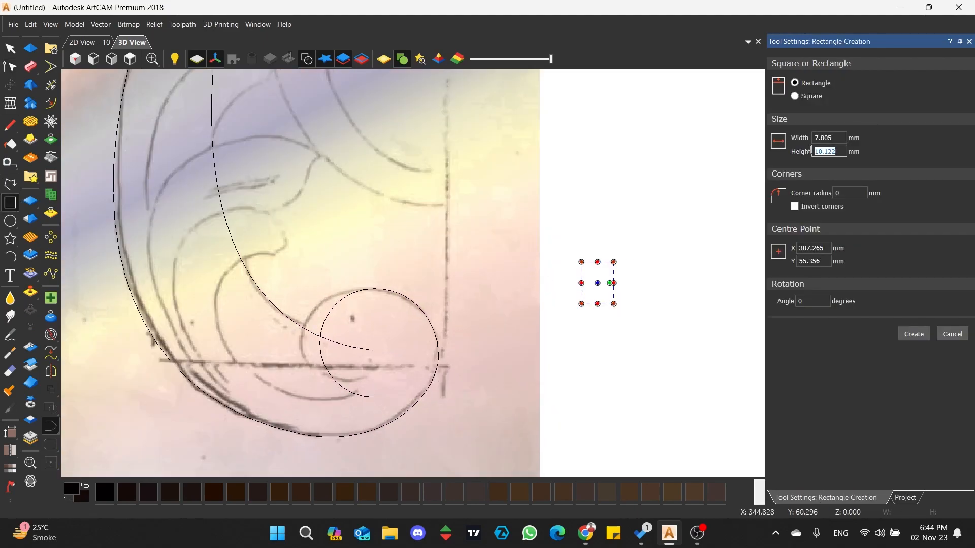
{"action": "left_click", "coordinate": [913, 334]}
{"action": "key", "text": "n"}
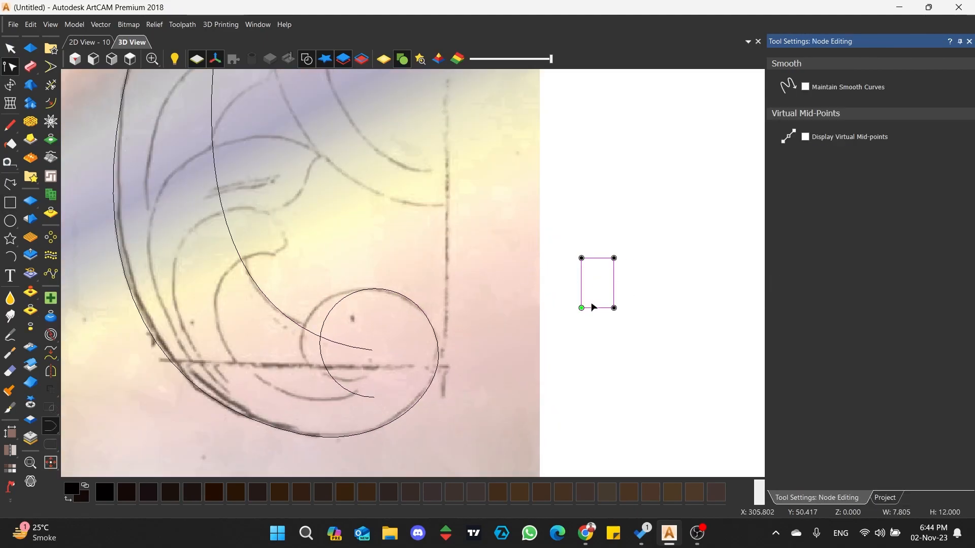
Draw a rectangle 12.318 mm wide and 6 mm high over the first one and reshape it into an open, curved, peaked profile
{"action": "left_click", "coordinate": [10, 202]}
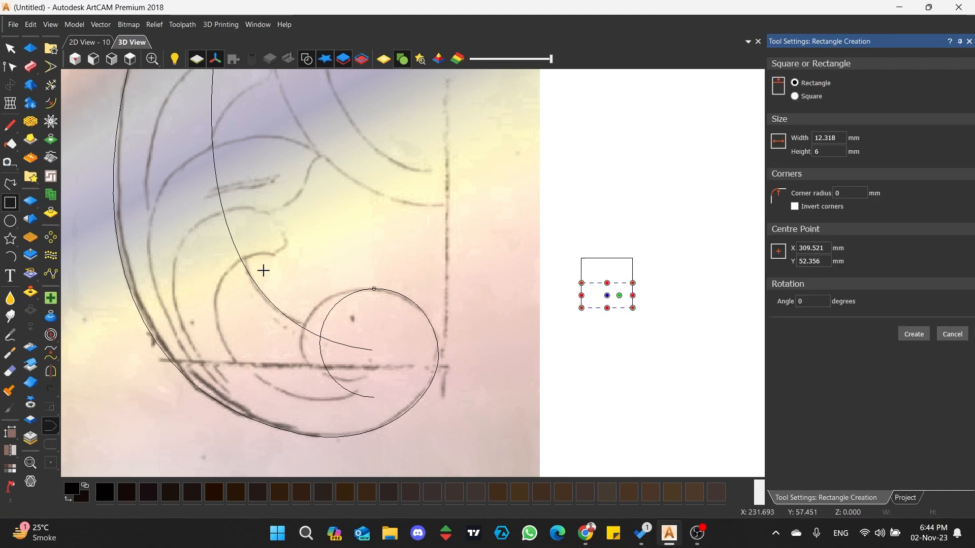
{"action": "left_click", "coordinate": [10, 66]}
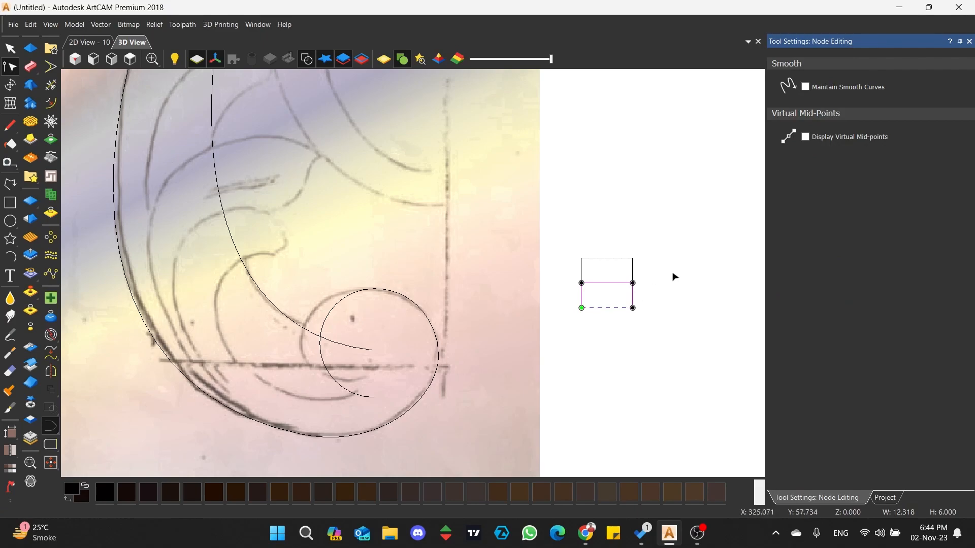
{"action": "scroll", "coordinate": [674, 277], "scroll_direction": "up", "scroll_amount": 2}
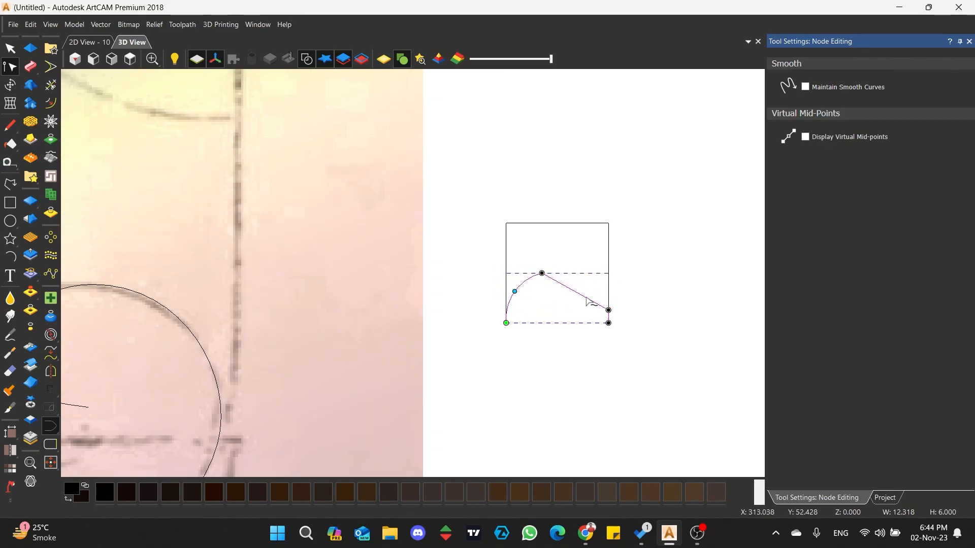
Mirror a copy of the peaked profile and place the pair side by side next to the rectangular profile
{"action": "left_click", "coordinate": [10, 48]}
{"action": "left_click", "coordinate": [50, 371]}
{"action": "left_click", "coordinate": [857, 168]}
{"action": "left_click", "coordinate": [930, 87]}
{"action": "left_click_drag", "start_coordinate": [587, 259], "coordinate": [546, 305]}
{"action": "left_click_drag", "start_coordinate": [554, 289], "coordinate": [358, 252]}
{"action": "left_click", "coordinate": [473, 253]}
{"action": "left_click_drag", "start_coordinate": [538, 245], "coordinate": [304, 283]}
{"action": "left_click_drag", "start_coordinate": [368, 259], "coordinate": [520, 259]}
Draw a rectangle about 18.8 mm wide and 10.2 mm high beside the profiles and reshape it into an open arched profile
{"action": "scroll", "coordinate": [520, 259], "scroll_direction": "down", "scroll_amount": 7}
{"action": "left_click", "coordinate": [168, 247]}
{"action": "middle_click_drag", "start_coordinate": [410, 170], "coordinate": [420, 208]}
{"action": "scroll", "coordinate": [519, 316], "scroll_direction": "up", "scroll_amount": 2}
{"action": "left_click_drag", "start_coordinate": [515, 340], "coordinate": [553, 319]}
{"action": "key", "text": "n"}
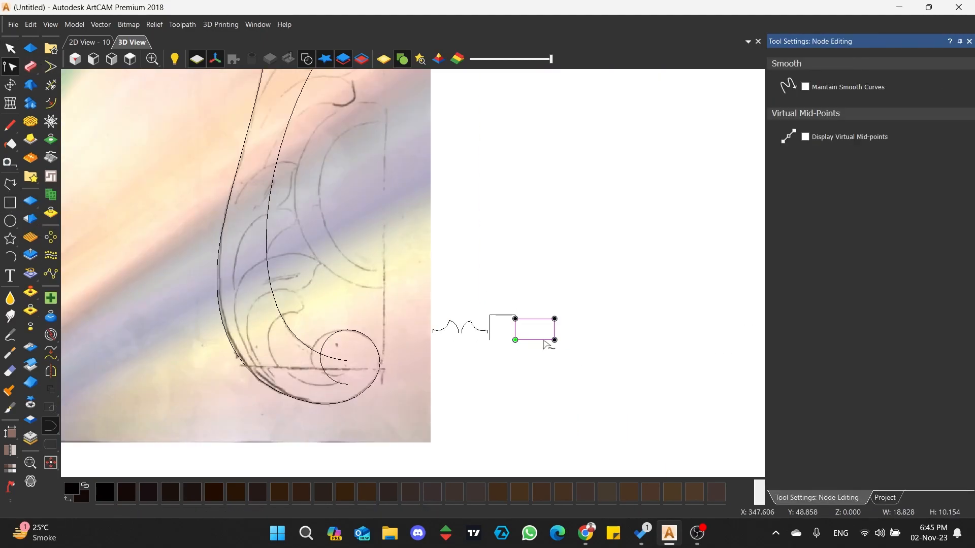
{"action": "scroll", "coordinate": [545, 339], "scroll_direction": "up", "scroll_amount": 4}
{"action": "left_click_drag", "start_coordinate": [477, 333], "coordinate": [465, 236]}
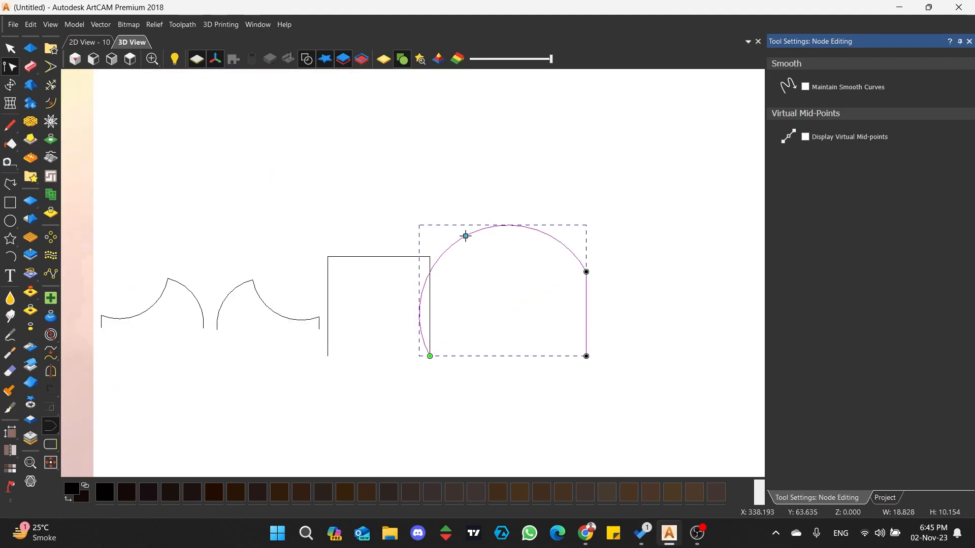
{"action": "scroll", "coordinate": [412, 272], "scroll_direction": "down", "scroll_amount": 8}
{"action": "scroll", "coordinate": [320, 145], "scroll_direction": "up", "scroll_amount": 3}
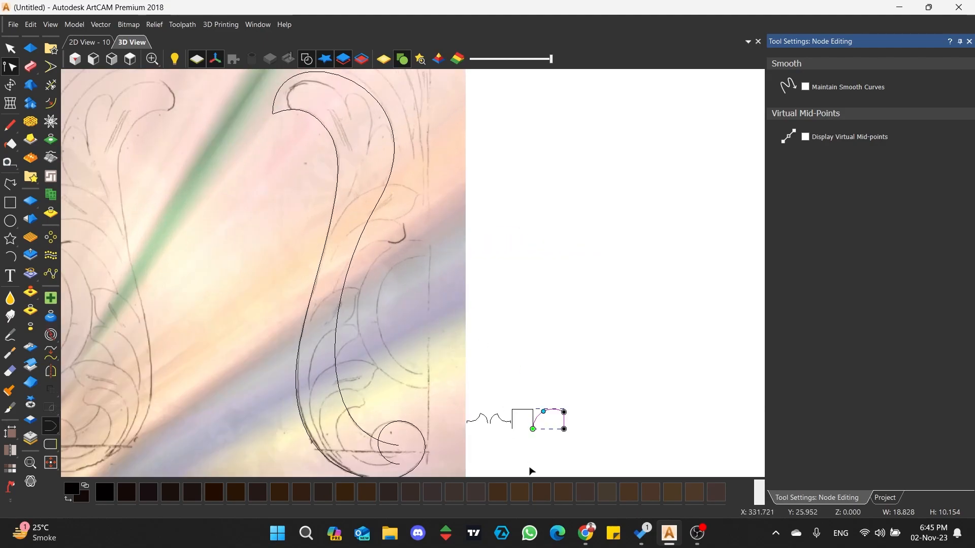
Mirror a copy of the arched profile and place it beside the original
{"action": "middle_click_drag", "start_coordinate": [528, 470], "coordinate": [460, 414]}
{"action": "scroll", "coordinate": [504, 408], "scroll_direction": "up", "scroll_amount": 5}
{"action": "left_click", "coordinate": [10, 49]}
{"action": "scroll", "coordinate": [578, 330], "scroll_direction": "up", "scroll_amount": 3}
{"action": "left_click", "coordinate": [50, 373]}
{"action": "left_click", "coordinate": [848, 167]}
{"action": "left_click", "coordinate": [929, 86]}
{"action": "left_click_drag", "start_coordinate": [316, 247], "coordinate": [583, 234]}
{"action": "left_click_drag", "start_coordinate": [272, 181], "coordinate": [245, 255]}
Set up a Two Rail Sweep with the outer and inner scroll curves as drive rails
{"action": "scroll", "coordinate": [447, 269], "scroll_direction": "down", "scroll_amount": 8}
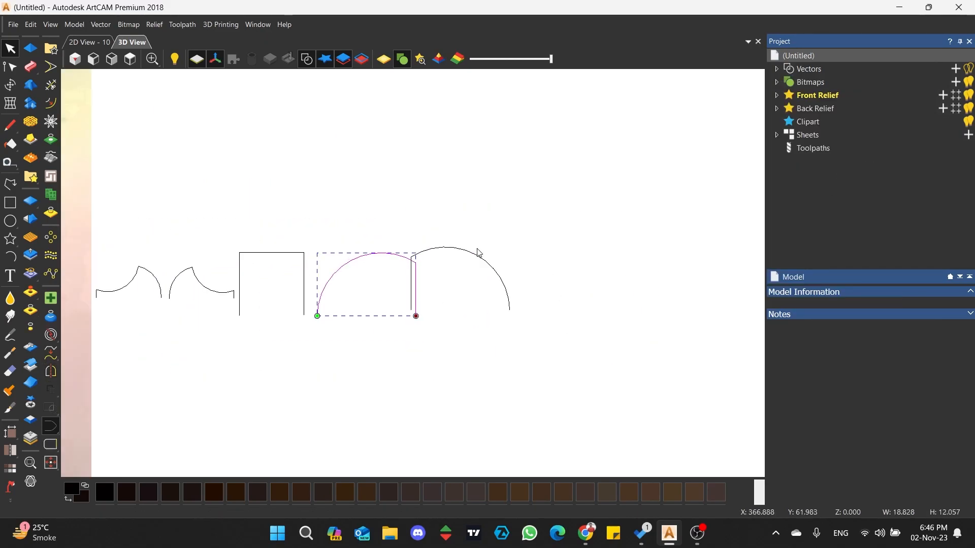
{"action": "left_click", "coordinate": [238, 222]}
{"action": "left_click", "coordinate": [31, 66]}
{"action": "scroll", "coordinate": [382, 337], "scroll_direction": "up", "scroll_amount": 2}
Add the rectangular profile as the first two cross-sections and turn off Scale Height with Width
{"action": "left_click", "coordinate": [468, 351]}
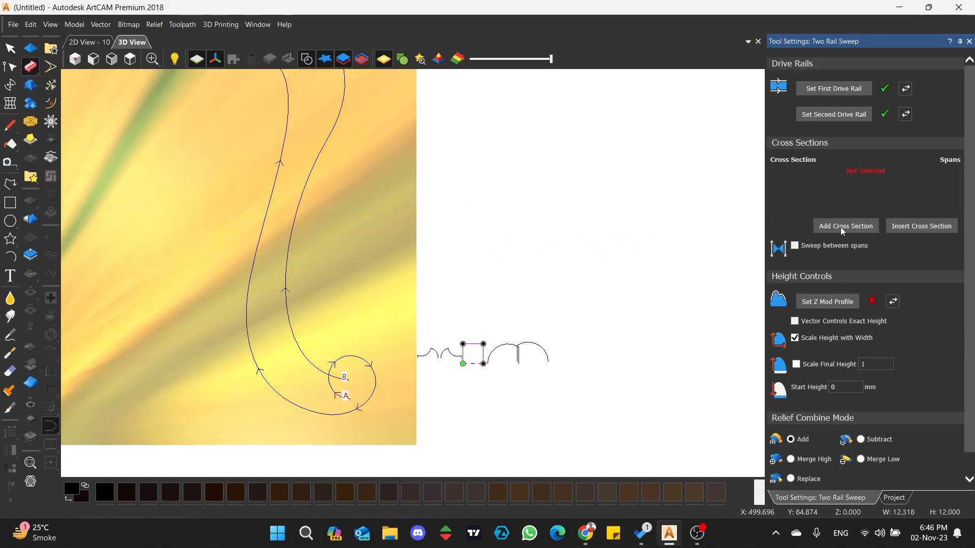
{"action": "left_click", "coordinate": [839, 227]}
{"action": "left_click", "coordinate": [840, 227]}
{"action": "left_click", "coordinate": [902, 112]}
{"action": "left_click", "coordinate": [795, 337]}
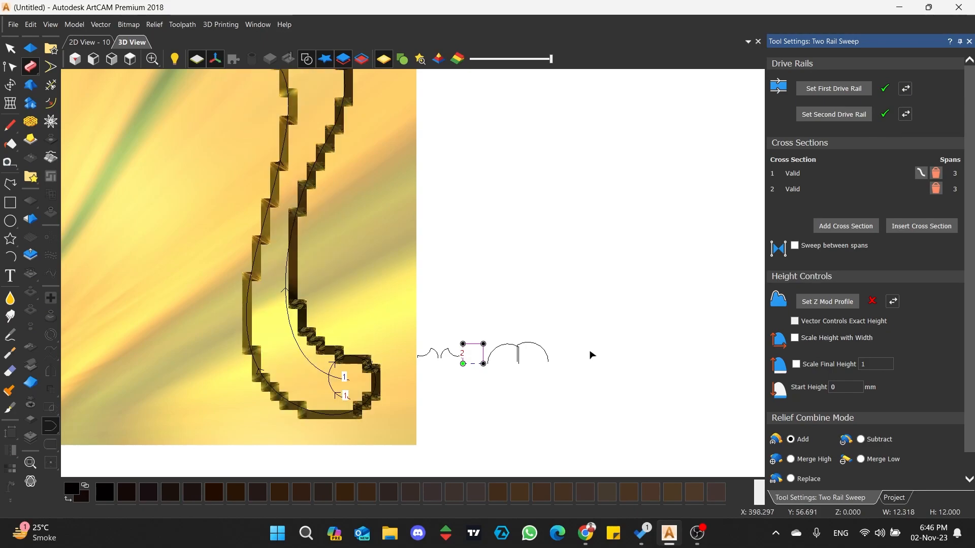
Add the peaked and arched profiles as further cross-sections and position the cross-section points along both rails
{"action": "left_click", "coordinate": [826, 225]}
{"action": "left_click", "coordinate": [836, 223]}
{"action": "scroll", "coordinate": [413, 304], "scroll_direction": "down", "scroll_amount": 2}
{"action": "scroll", "coordinate": [410, 303], "scroll_direction": "up", "scroll_amount": 1}
{"action": "left_click_drag", "start_coordinate": [363, 292], "coordinate": [431, 377]}
{"action": "scroll", "coordinate": [341, 363], "scroll_direction": "up", "scroll_amount": 3}
{"action": "left_click_drag", "start_coordinate": [312, 242], "coordinate": [396, 417]}
{"action": "scroll", "coordinate": [413, 274], "scroll_direction": "down", "scroll_amount": 2}
{"action": "left_click_drag", "start_coordinate": [433, 100], "coordinate": [433, 312]}
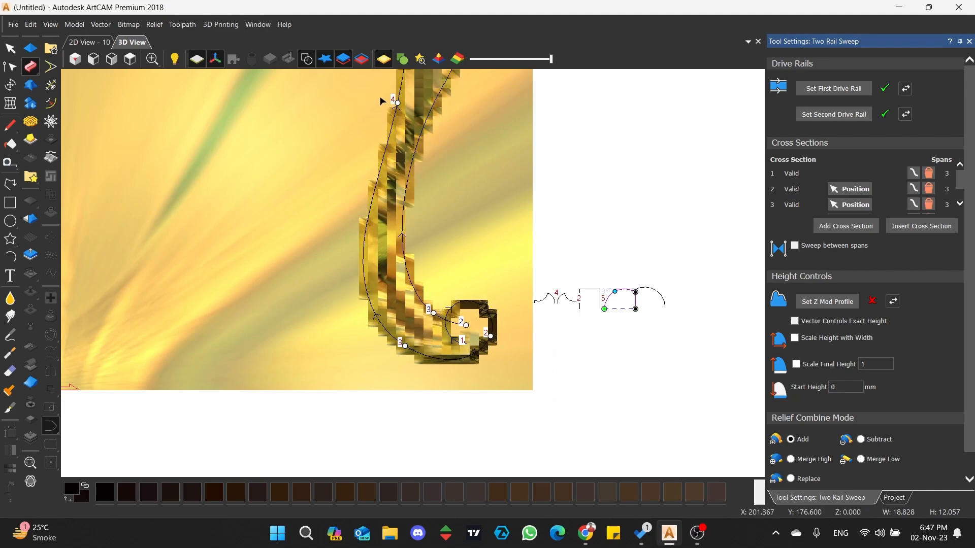
{"action": "scroll", "coordinate": [429, 137], "scroll_direction": "down", "scroll_amount": 2}
{"action": "left_click_drag", "start_coordinate": [427, 124], "coordinate": [408, 234]}
{"action": "left_click_drag", "start_coordinate": [404, 188], "coordinate": [394, 229]}
Examine the swept relief and the cross-section placement around the bottom scroll from several angles
{"action": "scroll", "coordinate": [405, 254], "scroll_direction": "up", "scroll_amount": 2}
{"action": "left_click_drag", "start_coordinate": [406, 309], "coordinate": [523, 128]}
{"action": "scroll", "coordinate": [591, 165], "scroll_direction": "up", "scroll_amount": 4}
{"action": "left_click_drag", "start_coordinate": [591, 165], "coordinate": [455, 263]}
{"action": "left_click_drag", "start_coordinate": [395, 279], "coordinate": [477, 316]}
{"action": "scroll", "coordinate": [476, 315], "scroll_direction": "down", "scroll_amount": 3}
{"action": "left_click_drag", "start_coordinate": [427, 367], "coordinate": [490, 174]}
{"action": "scroll", "coordinate": [505, 282], "scroll_direction": "up", "scroll_amount": 4}
{"action": "scroll", "coordinate": [489, 174], "scroll_direction": "down", "scroll_amount": 3}
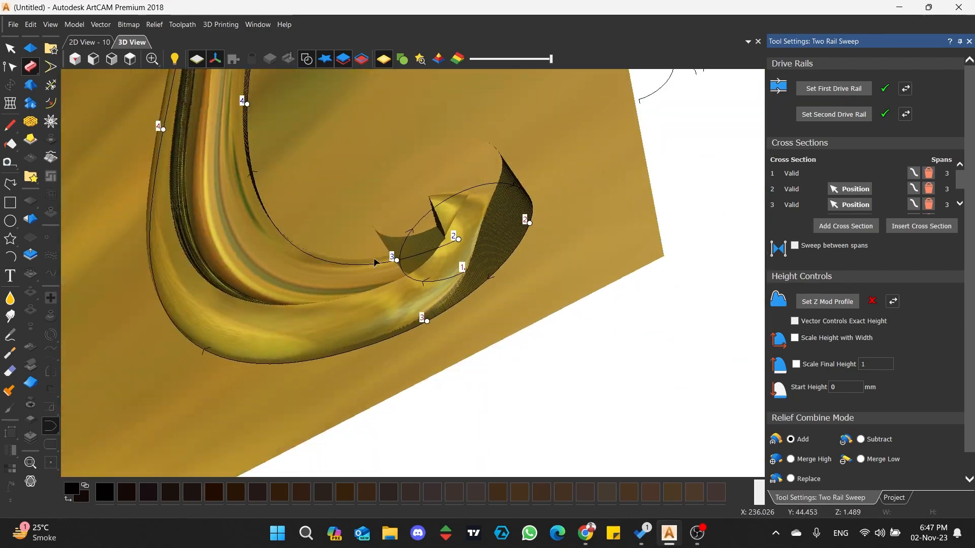
{"action": "scroll", "coordinate": [377, 264], "scroll_direction": "up", "scroll_amount": 3}
{"action": "left_click_drag", "start_coordinate": [456, 351], "coordinate": [292, 408]}
{"action": "scroll", "coordinate": [292, 408], "scroll_direction": "down", "scroll_amount": 2}
{"action": "left_click_drag", "start_coordinate": [519, 243], "coordinate": [481, 322]}
{"action": "scroll", "coordinate": [477, 285], "scroll_direction": "down", "scroll_amount": 3}
{"action": "scroll", "coordinate": [647, 137], "scroll_direction": "up", "scroll_amount": 3}
Lower the upper left corner of the rectangular cross-section so its top edge slopes
{"action": "left_click", "coordinate": [130, 59]}
{"action": "scroll", "coordinate": [533, 381], "scroll_direction": "up", "scroll_amount": 7}
{"action": "left_click", "coordinate": [519, 289]}
{"action": "scroll", "coordinate": [523, 299], "scroll_direction": "up", "scroll_amount": 3}
{"action": "left_click_drag", "start_coordinate": [330, 227], "coordinate": [331, 292]}
{"action": "scroll", "coordinate": [325, 299], "scroll_direction": "down", "scroll_amount": 5}
{"action": "left_click_drag", "start_coordinate": [294, 328], "coordinate": [351, 261]}
{"action": "scroll", "coordinate": [644, 208], "scroll_direction": "up", "scroll_amount": 4}
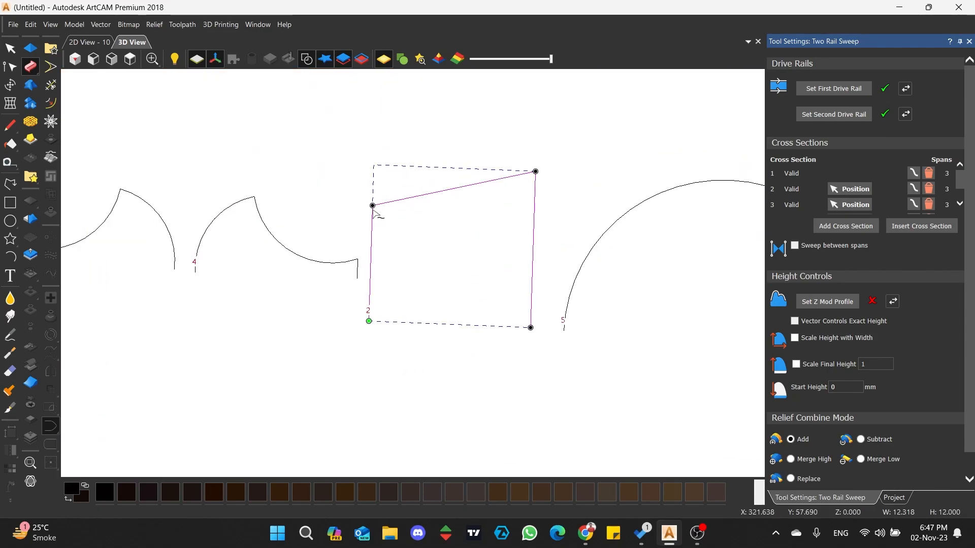
Bow the sloping top edge of the rectangular cross-section outward and check the sweep
{"action": "left_click_drag", "start_coordinate": [431, 231], "coordinate": [426, 201]}
{"action": "scroll", "coordinate": [425, 202], "scroll_direction": "down", "scroll_amount": 5}
{"action": "scroll", "coordinate": [363, 303], "scroll_direction": "up", "scroll_amount": 4}
{"action": "left_click_drag", "start_coordinate": [364, 303], "coordinate": [376, 355]}
{"action": "left_click_drag", "start_coordinate": [501, 397], "coordinate": [512, 317]}
{"action": "scroll", "coordinate": [413, 277], "scroll_direction": "down", "scroll_amount": 3}
{"action": "scroll", "coordinate": [414, 300], "scroll_direction": "up", "scroll_amount": 3}
Draw a line across the scroll's lower stem and bend it to follow the sketched leaf outline
{"action": "left_click", "coordinate": [414, 302]}
{"action": "left_click_drag", "start_coordinate": [414, 302], "coordinate": [359, 394]}
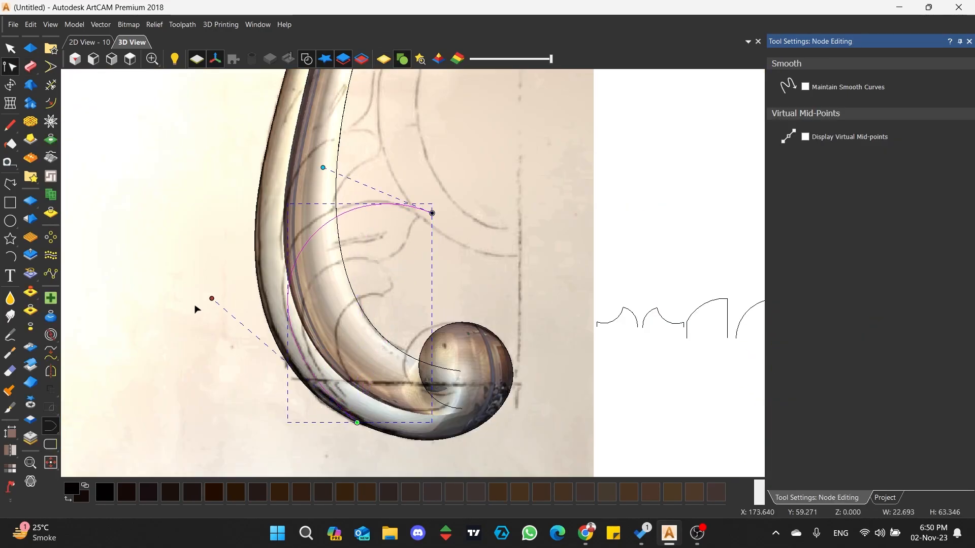
{"action": "left_click_drag", "start_coordinate": [275, 131], "coordinate": [275, 129]}
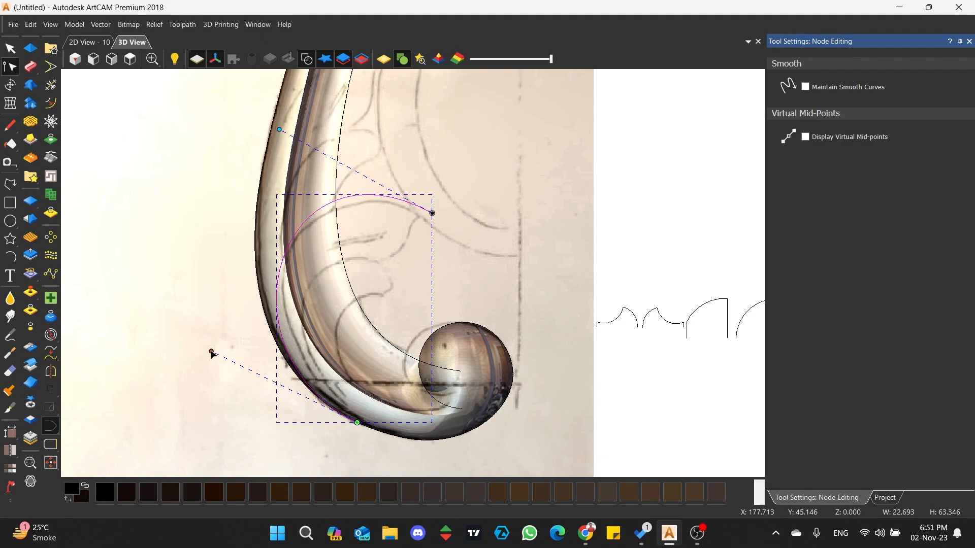
Draw a line about 31 mm long across the inner stem and bend it to follow the sketched inner leaf outline
{"action": "left_click", "coordinate": [10, 186]}
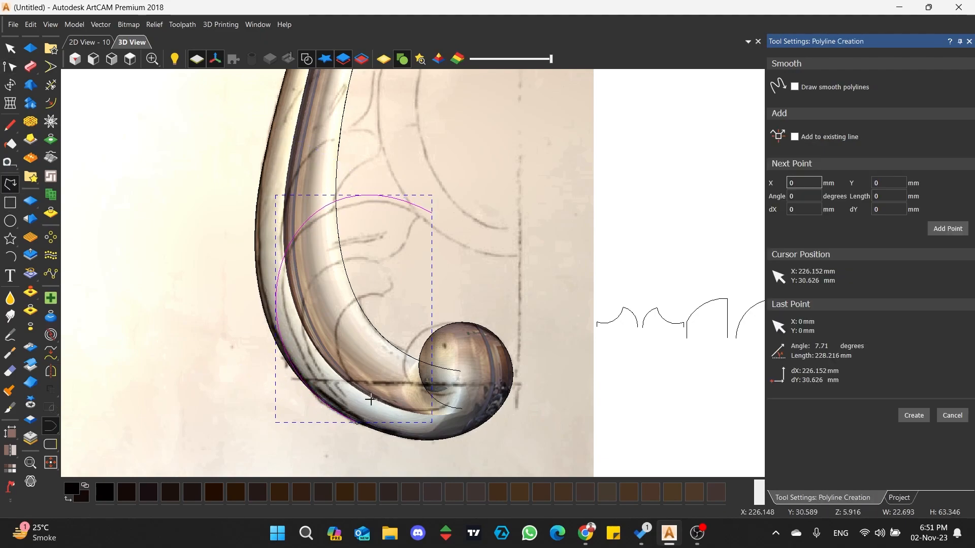
{"action": "left_click", "coordinate": [377, 400]}
{"action": "left_click", "coordinate": [418, 305]}
{"action": "left_click", "coordinate": [10, 67]}
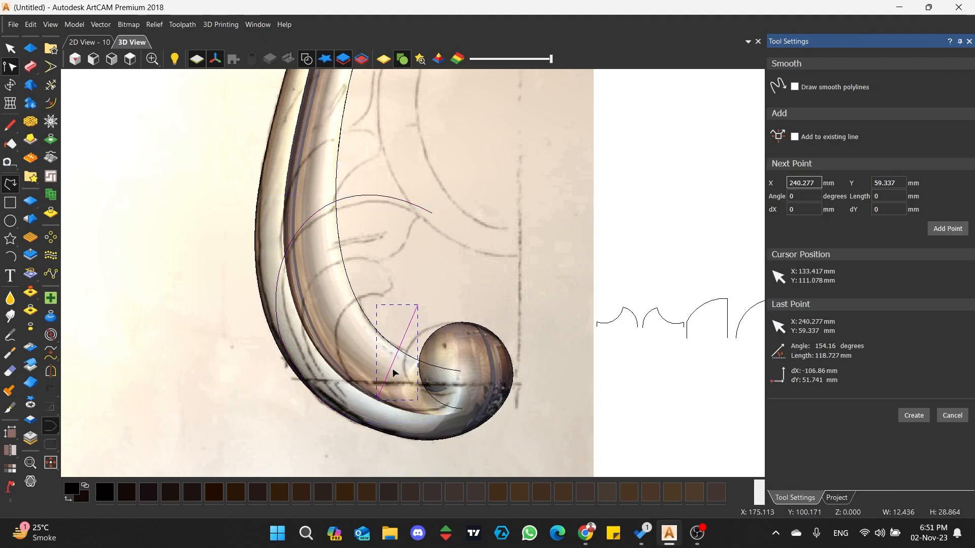
{"action": "key", "text": "a"}
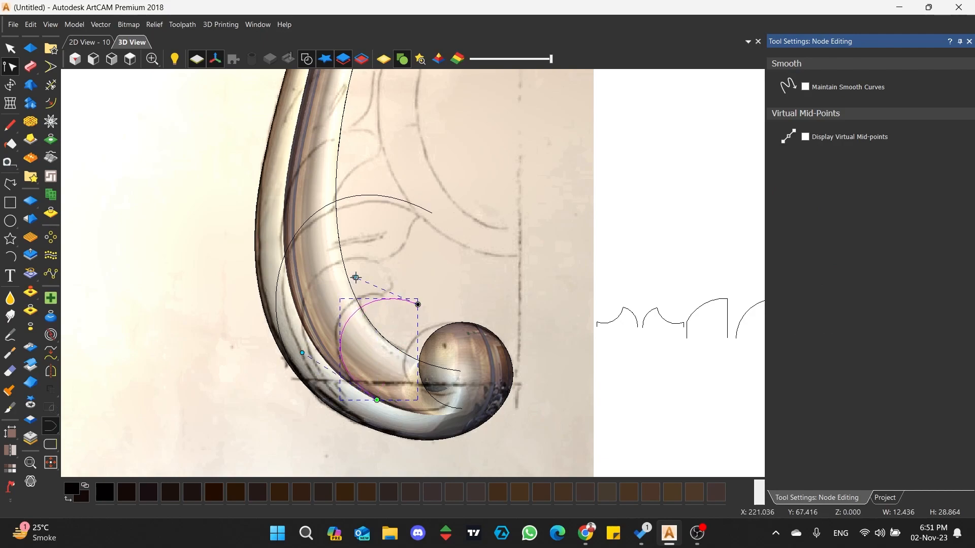
{"action": "scroll", "coordinate": [354, 415], "scroll_direction": "up", "scroll_amount": 3}
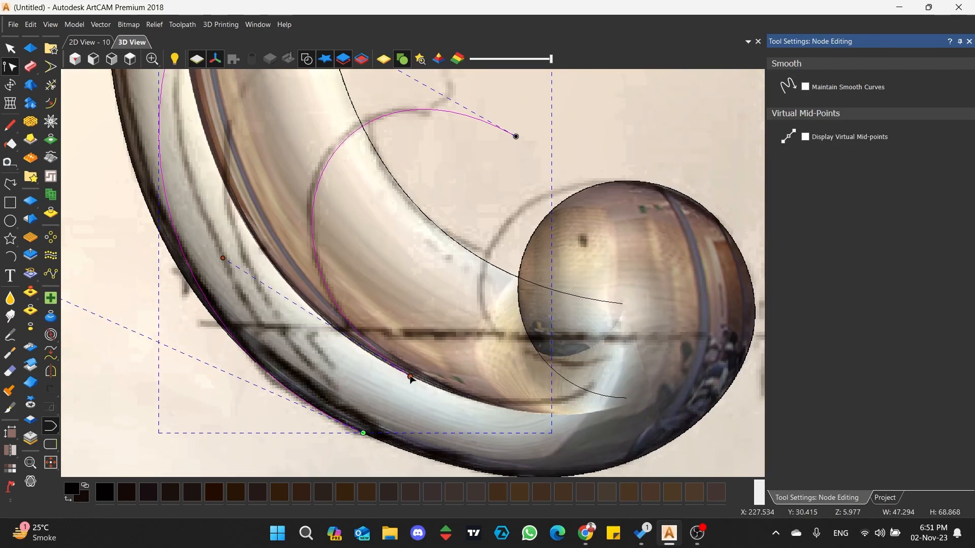
{"action": "scroll", "coordinate": [334, 352], "scroll_direction": "down", "scroll_amount": 5}
{"action": "scroll", "coordinate": [464, 257], "scroll_direction": "up", "scroll_amount": 1}
Draw an open two-lobed cross-section about 19 mm wide beside the sketch, bowing both top edges and shortening its upright ends
{"action": "left_click", "coordinate": [10, 186]}
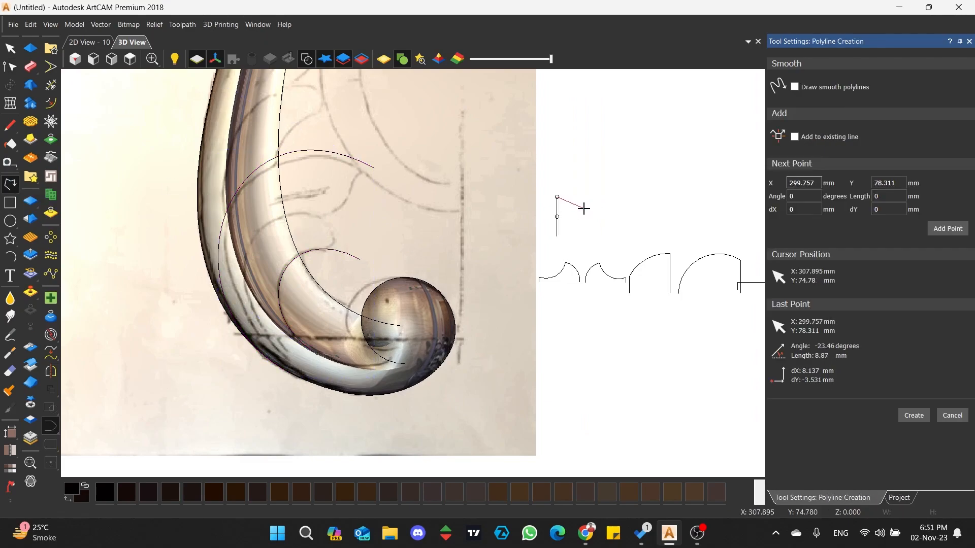
{"action": "left_click", "coordinate": [620, 236]}
{"action": "right_click", "coordinate": [621, 237]}
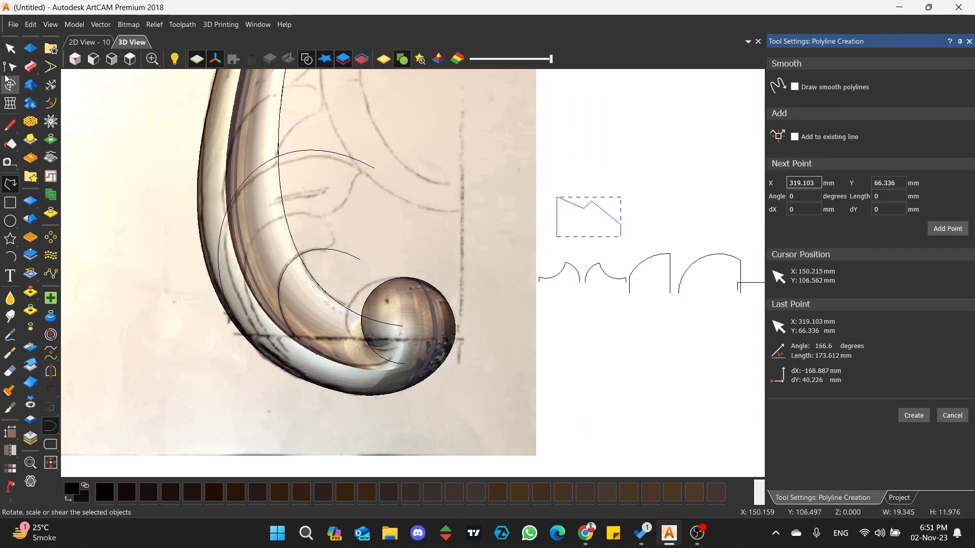
{"action": "left_click", "coordinate": [10, 66]}
{"action": "scroll", "coordinate": [609, 219], "scroll_direction": "up", "scroll_amount": 5}
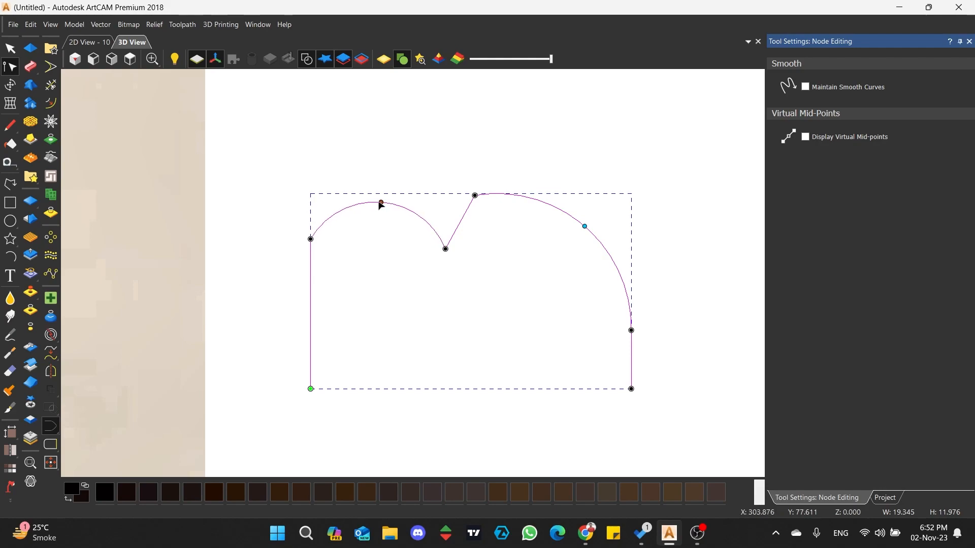
{"action": "left_click_drag", "start_coordinate": [272, 372], "coordinate": [651, 407]}
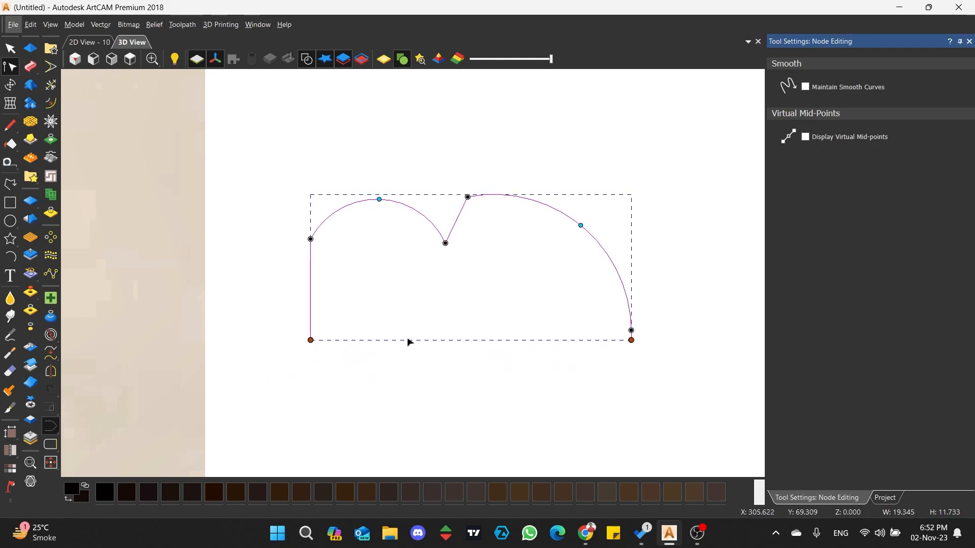
{"action": "scroll", "coordinate": [336, 339], "scroll_direction": "down", "scroll_amount": 8}
{"action": "scroll", "coordinate": [319, 297], "scroll_direction": "up", "scroll_amount": 2}
Move the large arched cross-section up beside the two-lobed profile, clear of the other profiles
{"action": "left_click_drag", "start_coordinate": [314, 190], "coordinate": [276, 300]}
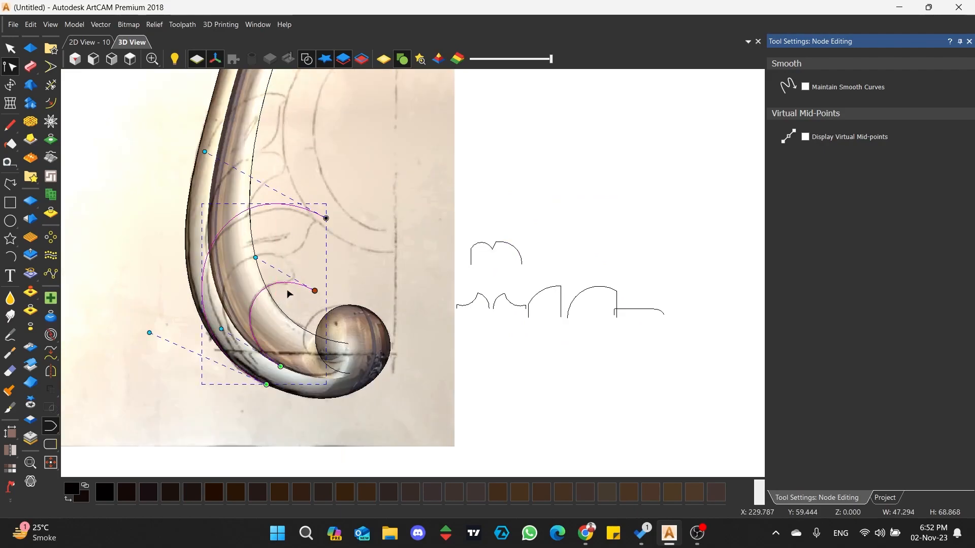
{"action": "left_click", "coordinate": [546, 290]}
{"action": "scroll", "coordinate": [550, 304], "scroll_direction": "up", "scroll_amount": 5}
{"action": "scroll", "coordinate": [408, 273], "scroll_direction": "down", "scroll_amount": 2}
{"action": "left_click", "coordinate": [550, 273]}
{"action": "key", "text": "n"}
{"action": "left_click_drag", "start_coordinate": [618, 254], "coordinate": [578, 158]}
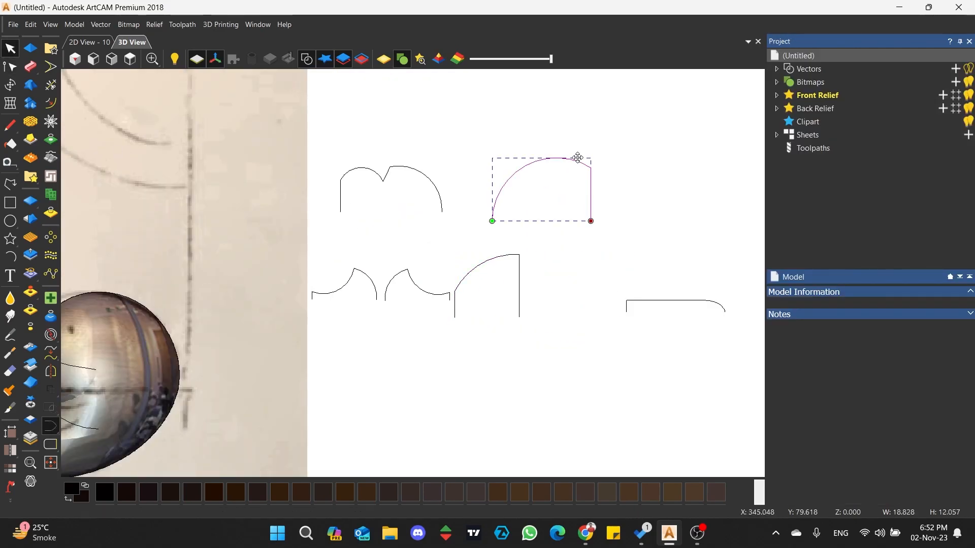
Mirror the arched and the two-lobed cross-sections horizontally to the right, keeping the originals
{"action": "key", "text": "m"}
{"action": "left_click", "coordinate": [854, 198]}
{"action": "left_click", "coordinate": [431, 183]}
{"action": "left_click", "coordinate": [856, 196]}
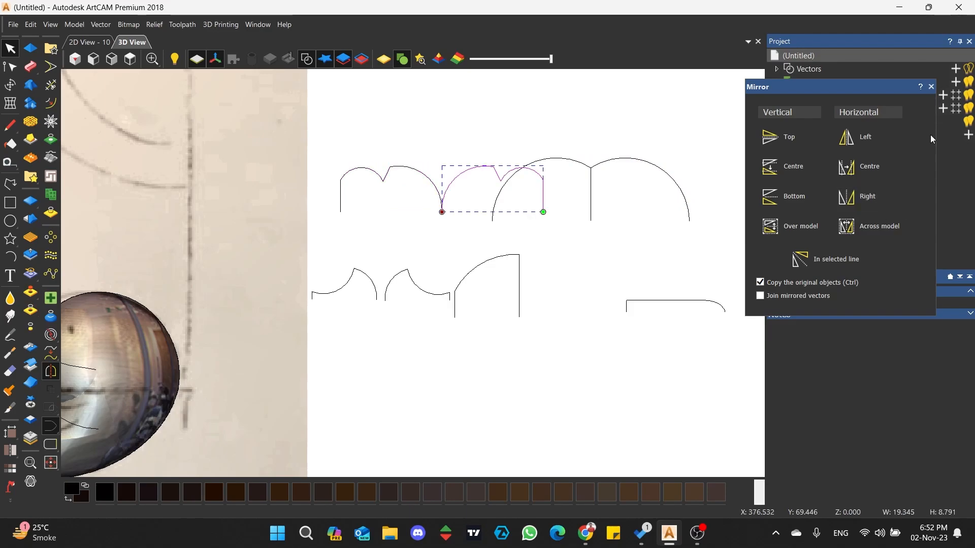
{"action": "left_click", "coordinate": [931, 86]}
Set up a two rail sweep along the two leaf curves with the mirrored two-lobed profile as cross-section
{"action": "left_click", "coordinate": [676, 233]}
{"action": "scroll", "coordinate": [675, 233], "scroll_direction": "down", "scroll_amount": 3}
{"action": "scroll", "coordinate": [264, 280], "scroll_direction": "up", "scroll_amount": 1}
{"action": "left_click_drag", "start_coordinate": [345, 125], "coordinate": [318, 238]}
{"action": "left_click", "coordinate": [31, 67]}
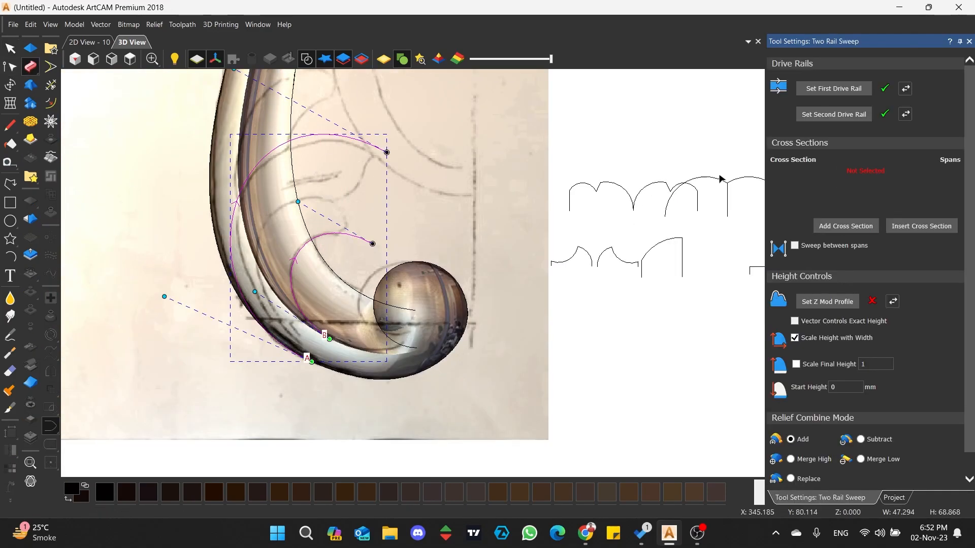
{"action": "left_click", "coordinate": [698, 179]}
{"action": "left_click", "coordinate": [851, 227]}
Set the leaf sweep to Merge High and add the two-lobed profile again as a second cross-section
{"action": "scroll", "coordinate": [323, 212], "scroll_direction": "up", "scroll_amount": 2}
{"action": "middle_click_drag", "start_coordinate": [367, 298], "coordinate": [376, 264]}
{"action": "left_click", "coordinate": [798, 459]}
{"action": "scroll", "coordinate": [413, 299], "scroll_direction": "down", "scroll_amount": 3}
{"action": "scroll", "coordinate": [427, 332], "scroll_direction": "up", "scroll_amount": 4}
{"action": "middle_click_drag", "start_coordinate": [426, 332], "coordinate": [574, 392]}
{"action": "scroll", "coordinate": [574, 392], "scroll_direction": "down", "scroll_amount": 3}
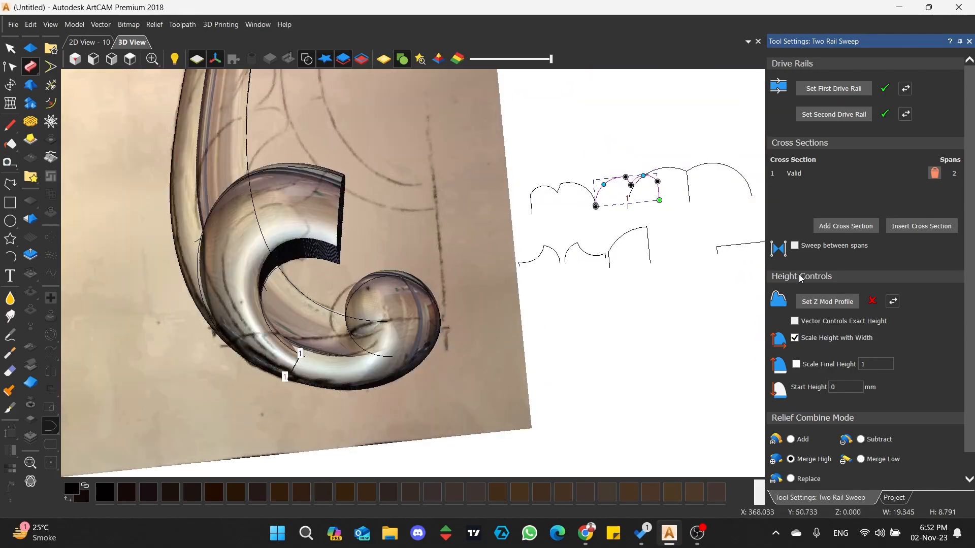
{"action": "left_click", "coordinate": [847, 226]}
{"action": "scroll", "coordinate": [299, 223], "scroll_direction": "up", "scroll_amount": 3}
{"action": "middle_click_drag", "start_coordinate": [300, 223], "coordinate": [258, 188]}
{"action": "scroll", "coordinate": [455, 316], "scroll_direction": "down", "scroll_amount": 3}
Enable final height scaling for the leaf sweep, set it to 12 and check the profile from the side
{"action": "left_click", "coordinate": [815, 362]}
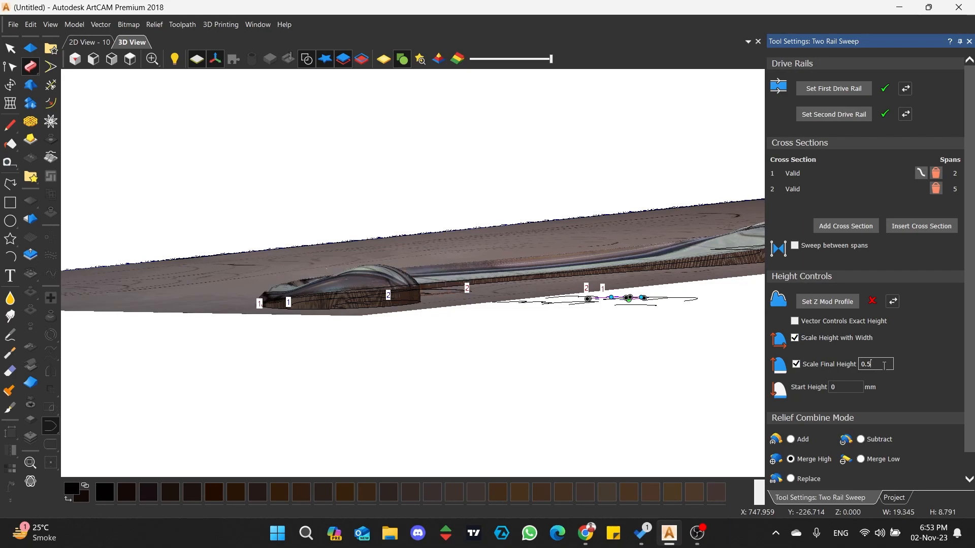
{"action": "middle_click_drag", "start_coordinate": [440, 328], "coordinate": [604, 176]}
{"action": "scroll", "coordinate": [351, 295], "scroll_direction": "up", "scroll_amount": 3}
{"action": "left_click_drag", "start_coordinate": [874, 362], "coordinate": [846, 370]}
{"action": "type", "text": "12"}
{"action": "middle_click_drag", "start_coordinate": [574, 310], "coordinate": [330, 277]}
{"action": "scroll", "coordinate": [330, 277], "scroll_direction": "down", "scroll_amount": 3}
{"action": "middle_click_drag", "start_coordinate": [363, 309], "coordinate": [458, 306]}
Insert a smooth node on each leaf rail and pull the inner rail's start along the stem toward the ball
{"action": "left_click", "coordinate": [130, 59]}
{"action": "scroll", "coordinate": [441, 431], "scroll_direction": "up", "scroll_amount": 6}
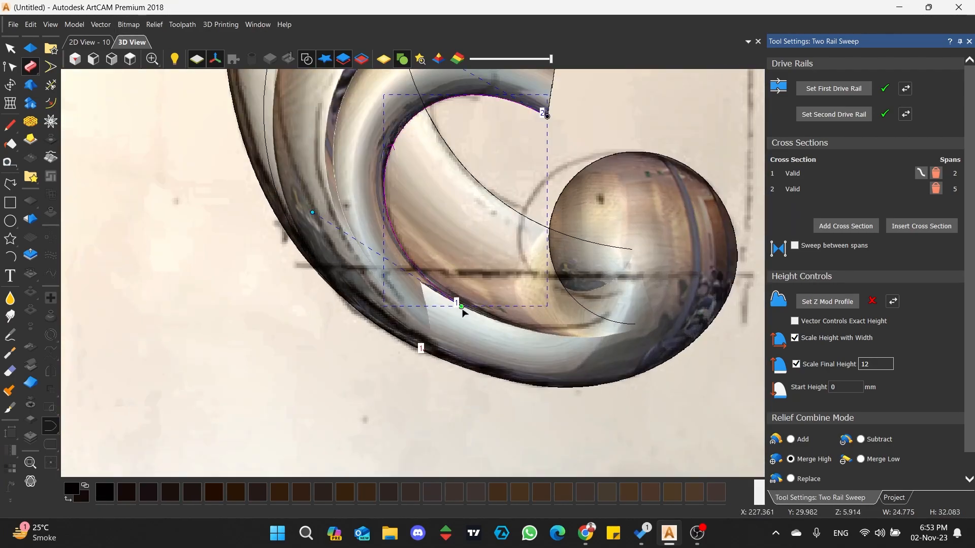
{"action": "left_click", "coordinate": [280, 202]}
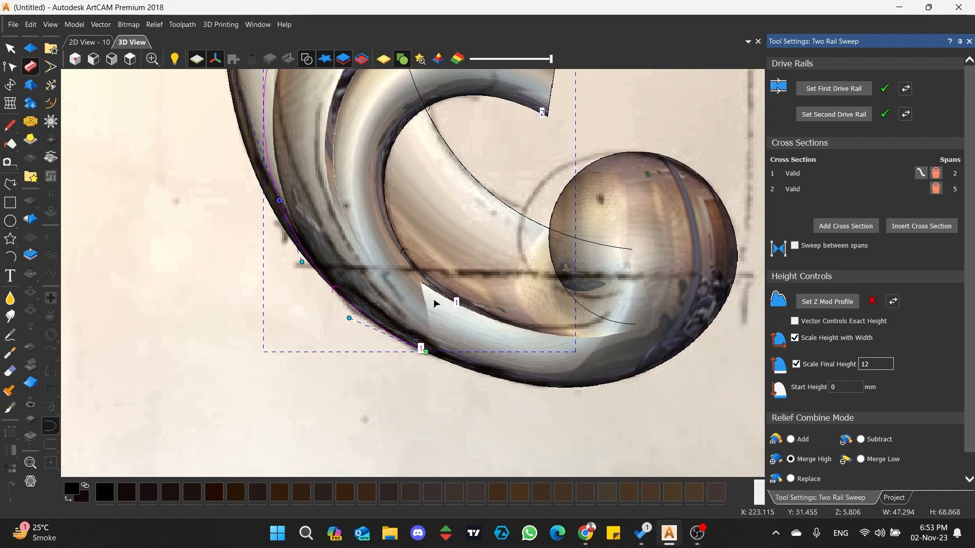
{"action": "left_click", "coordinate": [403, 252]}
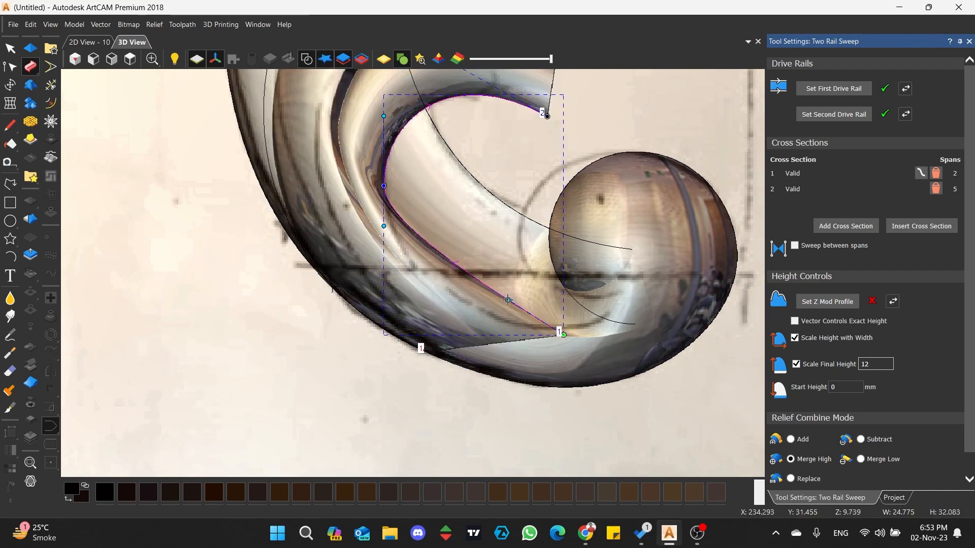
{"action": "left_click_drag", "start_coordinate": [409, 324], "coordinate": [404, 312]}
Pull the outer rail's start toward the ball and bend it to follow the stem's lower edge
{"action": "left_click", "coordinate": [421, 350]}
{"action": "left_click_drag", "start_coordinate": [421, 350], "coordinate": [564, 387]}
{"action": "left_click_drag", "start_coordinate": [492, 353], "coordinate": [389, 379]}
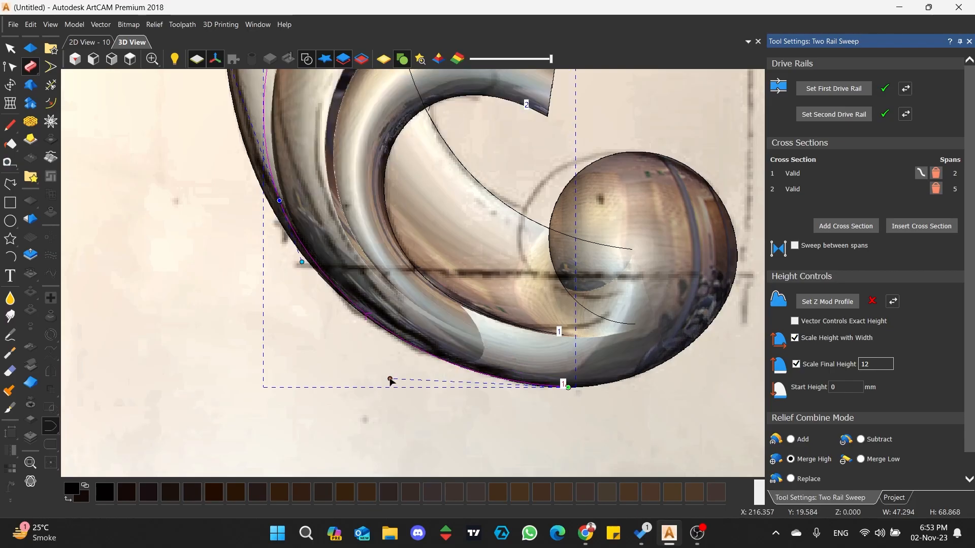
{"action": "scroll", "coordinate": [447, 275], "scroll_direction": "up", "scroll_amount": 2}
{"action": "left_click_drag", "start_coordinate": [447, 275], "coordinate": [422, 365]}
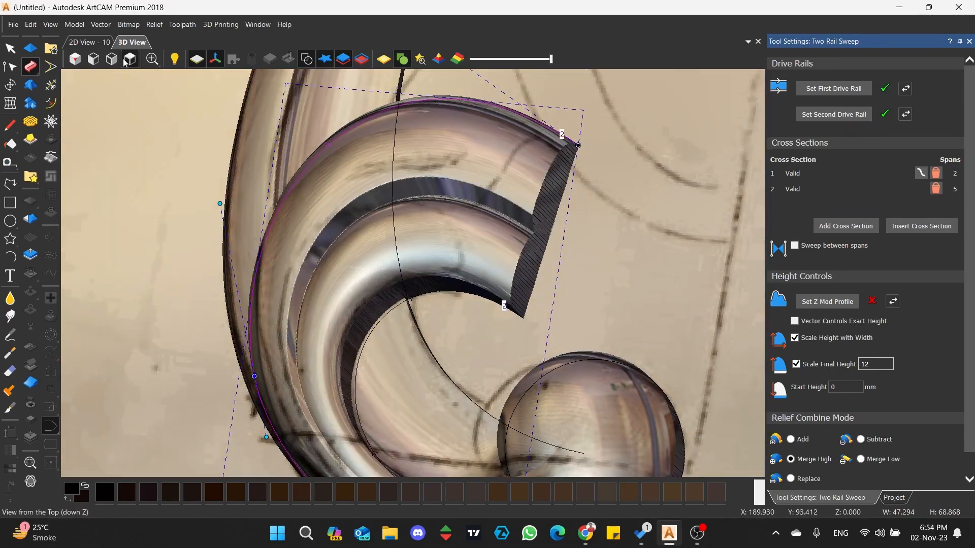
Check the swept leaf from above and apply the two rail sweep
{"action": "left_click", "coordinate": [130, 59]}
{"action": "scroll", "coordinate": [440, 397], "scroll_direction": "up", "scroll_amount": 3}
{"action": "scroll", "coordinate": [440, 397], "scroll_direction": "down", "scroll_amount": 2}
{"action": "scroll", "coordinate": [442, 314], "scroll_direction": "up", "scroll_amount": 1}
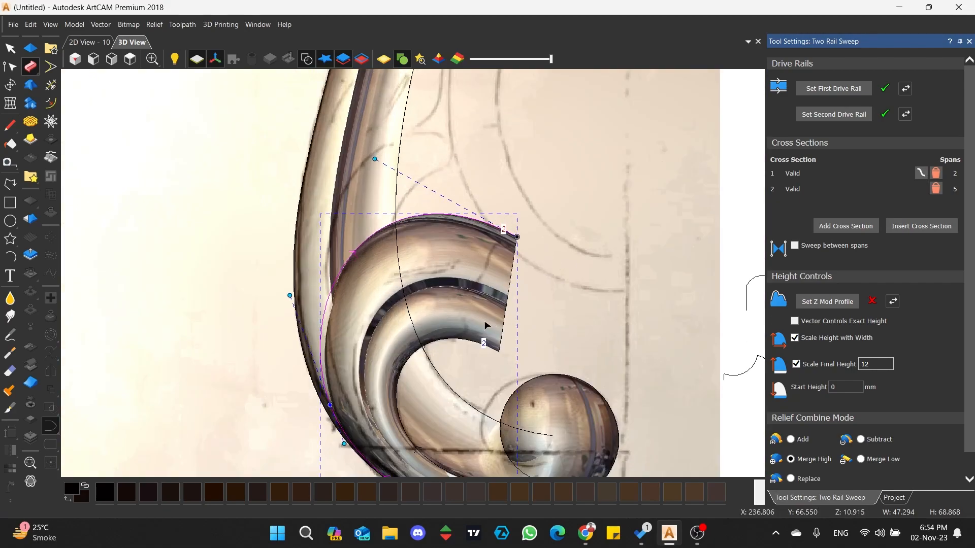
{"action": "scroll", "coordinate": [464, 459], "scroll_direction": "down", "scroll_amount": 1}
{"action": "scroll", "coordinate": [398, 215], "scroll_direction": "up", "scroll_amount": 1}
{"action": "scroll", "coordinate": [903, 387], "scroll_direction": "down", "scroll_amount": 1}
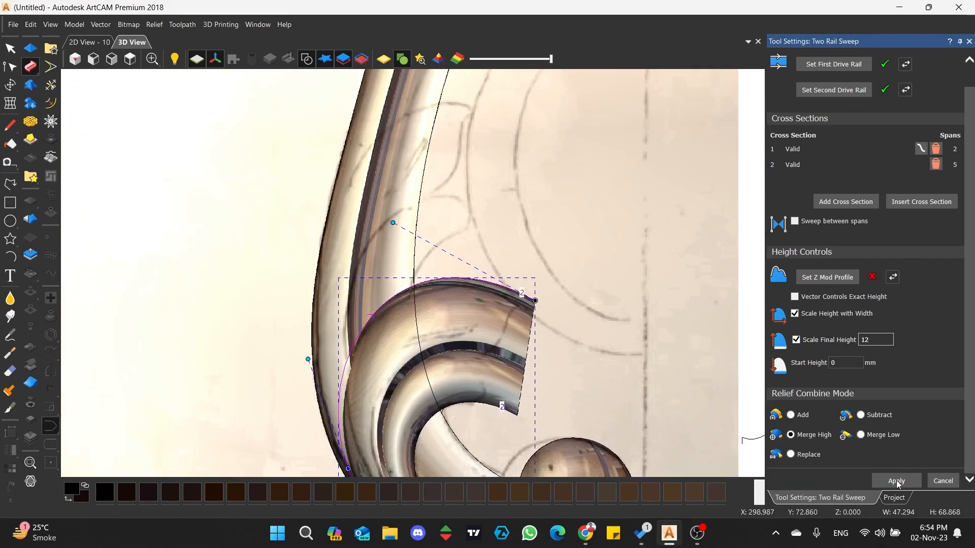
{"action": "left_click", "coordinate": [895, 479]}
Set the leaf sweep's final height scale to 10, check it from above and leave the sweep settings
{"action": "scroll", "coordinate": [396, 325], "scroll_direction": "down", "scroll_amount": 1}
{"action": "scroll", "coordinate": [472, 457], "scroll_direction": "up", "scroll_amount": 1}
{"action": "left_click_drag", "start_coordinate": [472, 457], "coordinate": [356, 183]}
{"action": "left_click_drag", "start_coordinate": [874, 340], "coordinate": [857, 342]}
{"action": "type", "text": "10"}
{"action": "mouse_move", "coordinate": [409, 316]}
{"action": "left_mouse_down"}
{"action": "mouse_move", "coordinate": [541, 177]}
{"action": "mouse_move", "coordinate": [401, 287]}
{"action": "mouse_move", "coordinate": [465, 188]}
{"action": "mouse_move", "coordinate": [396, 325]}
{"action": "left_mouse_up"}
{"action": "left_click", "coordinate": [130, 58]}
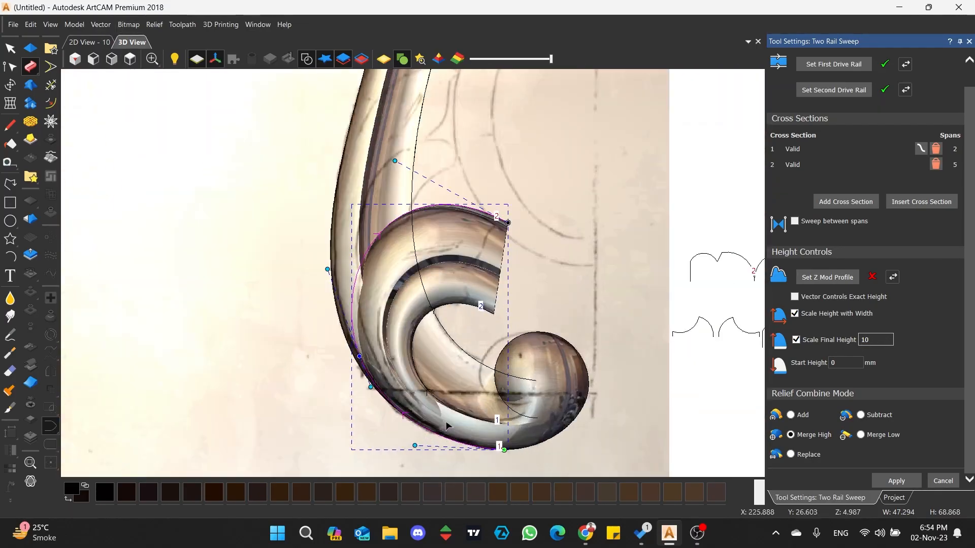
{"action": "scroll", "coordinate": [449, 288], "scroll_direction": "up", "scroll_amount": 2}
{"action": "left_click", "coordinate": [907, 497]}
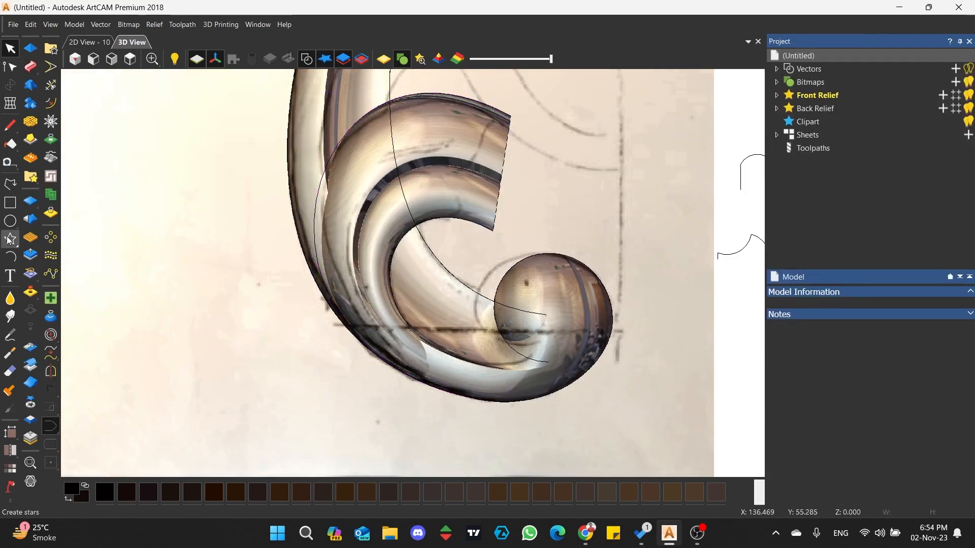
Draw a closed polygon of about 41 by 39 mm around the blunt ends of the two leaf lobes
{"action": "scroll", "coordinate": [506, 100], "scroll_direction": "up", "scroll_amount": 2}
{"action": "left_click", "coordinate": [10, 183]}
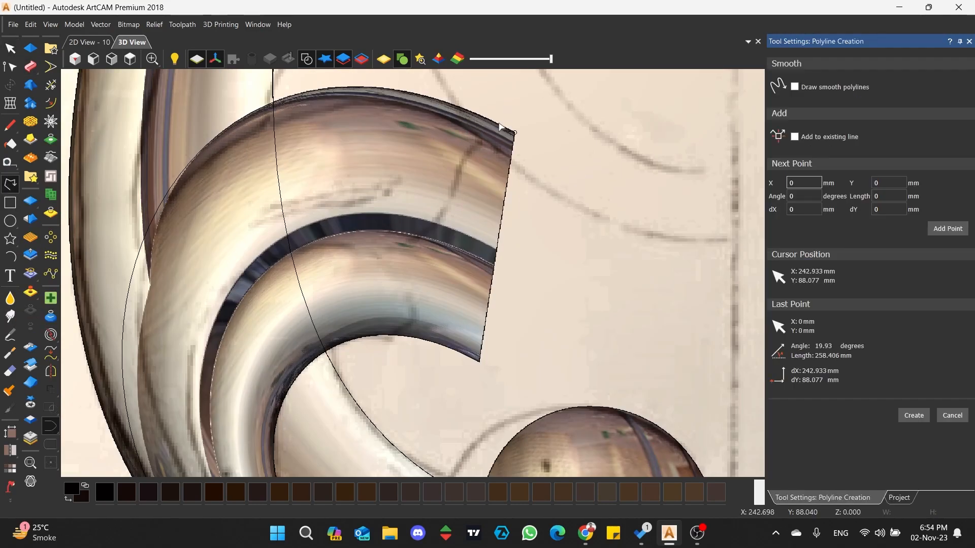
{"action": "left_click", "coordinate": [363, 91]}
{"action": "left_click", "coordinate": [482, 143]}
{"action": "left_click", "coordinate": [297, 249]}
{"action": "left_click", "coordinate": [373, 335]}
{"action": "left_click", "coordinate": [401, 400]}
{"action": "left_click", "coordinate": [531, 392]}
{"action": "left_click", "coordinate": [639, 122]}
{"action": "left_click", "coordinate": [427, 79]}
{"action": "left_click", "coordinate": [362, 92]}
Bend the polygon's edges over the leaf into curves that shape the sketched tips of both lobes
{"action": "left_click", "coordinate": [18, 70]}
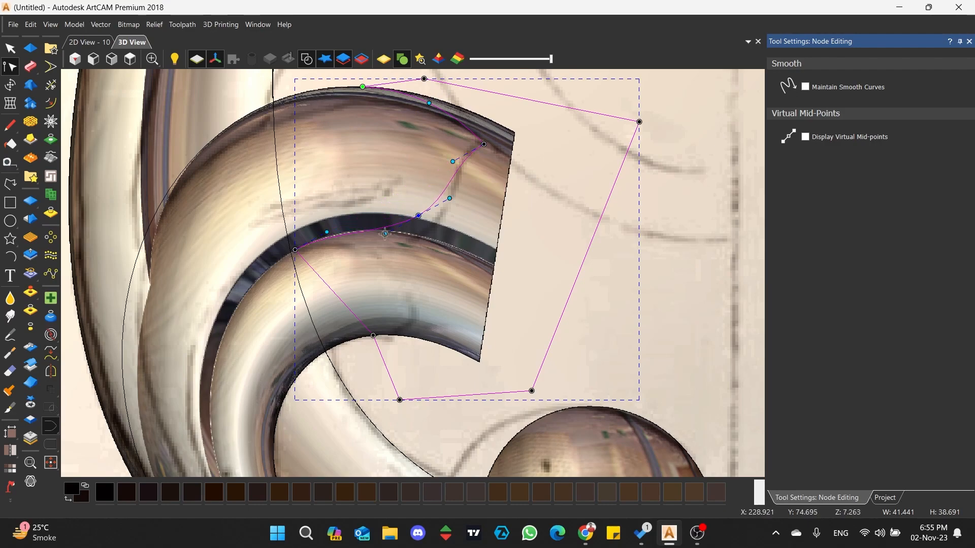
{"action": "left_click_drag", "start_coordinate": [418, 216], "coordinate": [398, 204]}
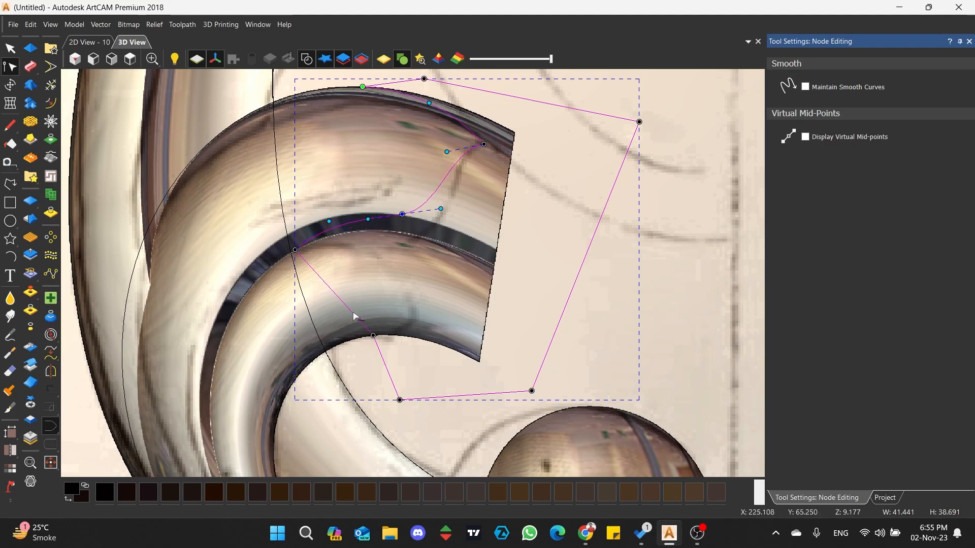
{"action": "left_click_drag", "start_coordinate": [426, 270], "coordinate": [426, 264]}
{"action": "left_click_drag", "start_coordinate": [368, 219], "coordinate": [366, 214]}
{"action": "scroll", "coordinate": [425, 307], "scroll_direction": "down", "scroll_amount": 1}
{"action": "middle_click_drag", "start_coordinate": [425, 307], "coordinate": [442, 300]}
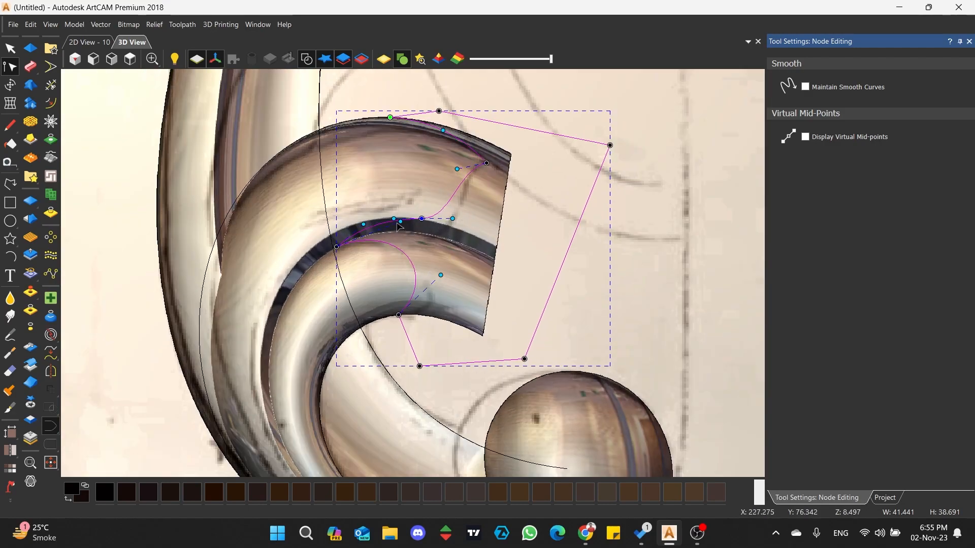
Fine-tune the polygon's smooth node at the groove between the lobes and clear the relief inside the polygon
{"action": "scroll", "coordinate": [391, 244], "scroll_direction": "down", "scroll_amount": 1}
{"action": "scroll", "coordinate": [466, 165], "scroll_direction": "up", "scroll_amount": 2}
{"action": "left_click_drag", "start_coordinate": [448, 259], "coordinate": [431, 253]}
{"action": "middle_click_drag", "start_coordinate": [329, 387], "coordinate": [414, 302]}
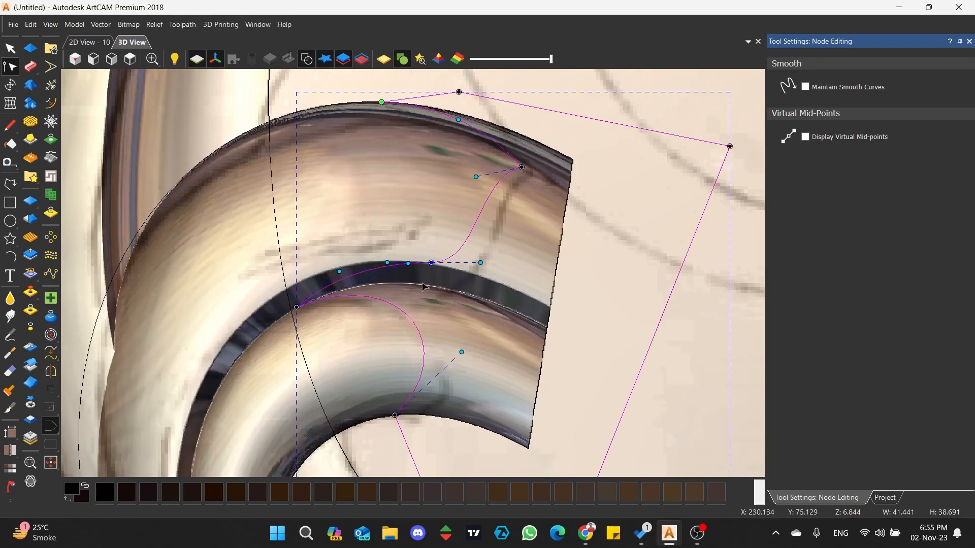
{"action": "left_click_drag", "start_coordinate": [425, 263], "coordinate": [406, 264]}
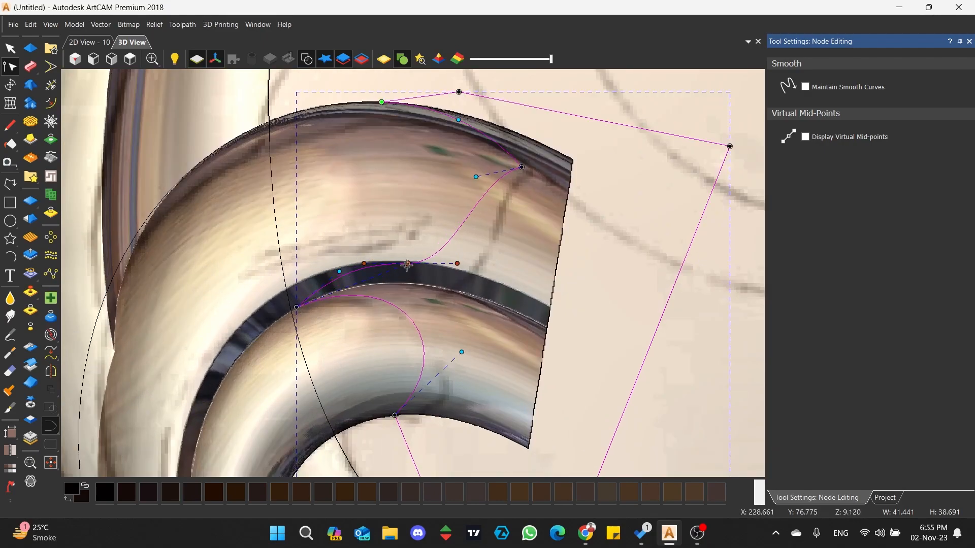
{"action": "scroll", "coordinate": [338, 272], "scroll_direction": "up", "scroll_amount": 3}
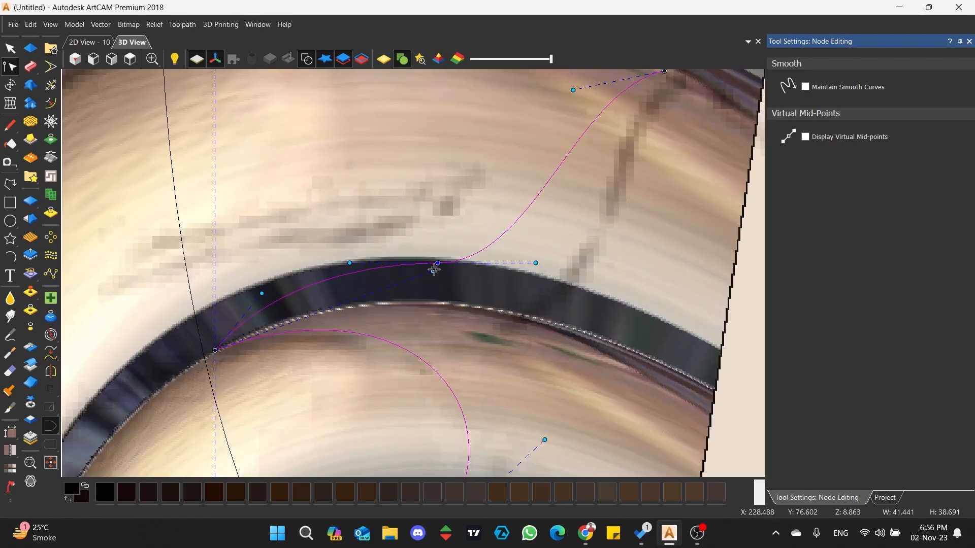
{"action": "scroll", "coordinate": [433, 272], "scroll_direction": "down", "scroll_amount": 2}
{"action": "left_click_drag", "start_coordinate": [486, 259], "coordinate": [514, 258]}
{"action": "scroll", "coordinate": [497, 226], "scroll_direction": "down", "scroll_amount": 3}
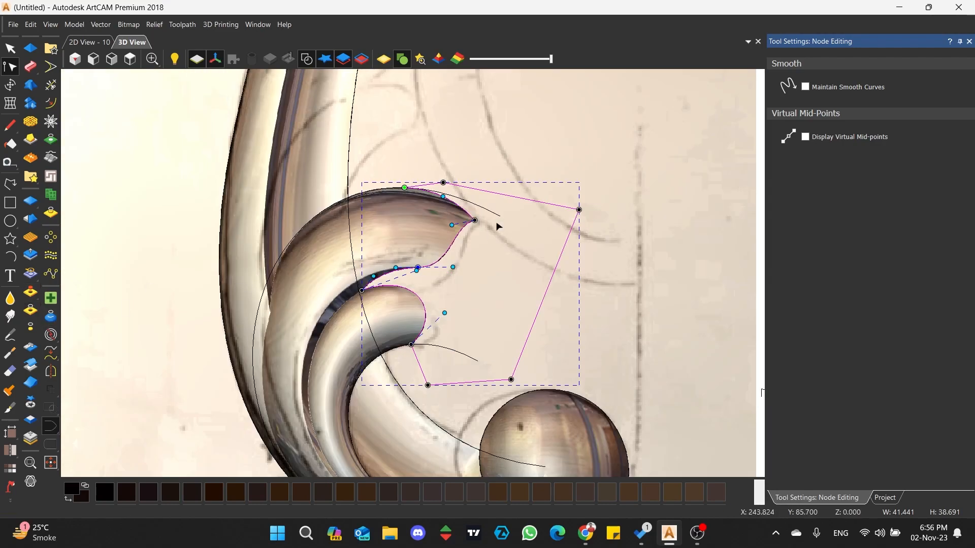
Draw a line about 110 mm long from the scroll's lower outer edge up past the finished leaf
{"action": "left_click", "coordinate": [11, 49]}
{"action": "left_click", "coordinate": [394, 193]}
{"action": "scroll", "coordinate": [394, 193], "scroll_direction": "down", "scroll_amount": 3}
{"action": "scroll", "coordinate": [350, 157], "scroll_direction": "up", "scroll_amount": 3}
{"action": "left_click", "coordinate": [10, 184]}
{"action": "scroll", "coordinate": [406, 253], "scroll_direction": "down", "scroll_amount": 2}
{"action": "scroll", "coordinate": [406, 386], "scroll_direction": "up", "scroll_amount": 2}
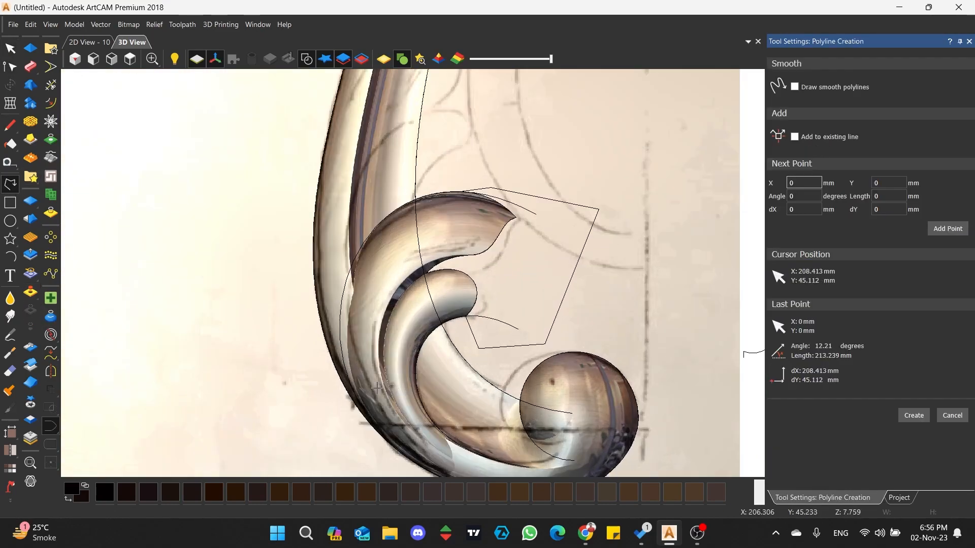
{"action": "scroll", "coordinate": [411, 276], "scroll_direction": "down", "scroll_amount": 2}
{"action": "left_click", "coordinate": [430, 402]}
{"action": "left_click", "coordinate": [469, 115]}
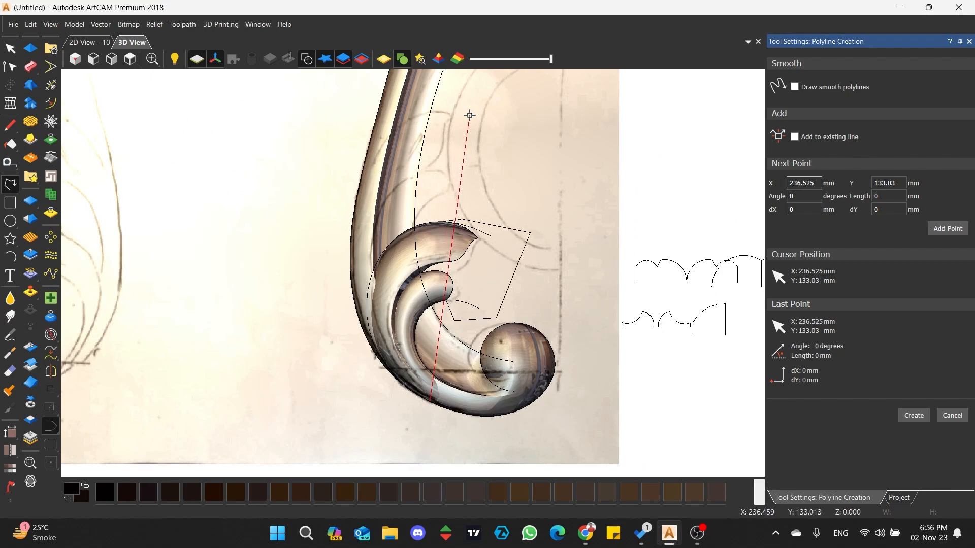
Bend the new line into a curve following the scroll's outer edge, with its upper end arching over the sketched leaf
{"action": "key", "text": "n"}
{"action": "key", "text": "b"}
{"action": "left_click_drag", "start_coordinate": [453, 256], "coordinate": [327, 291]}
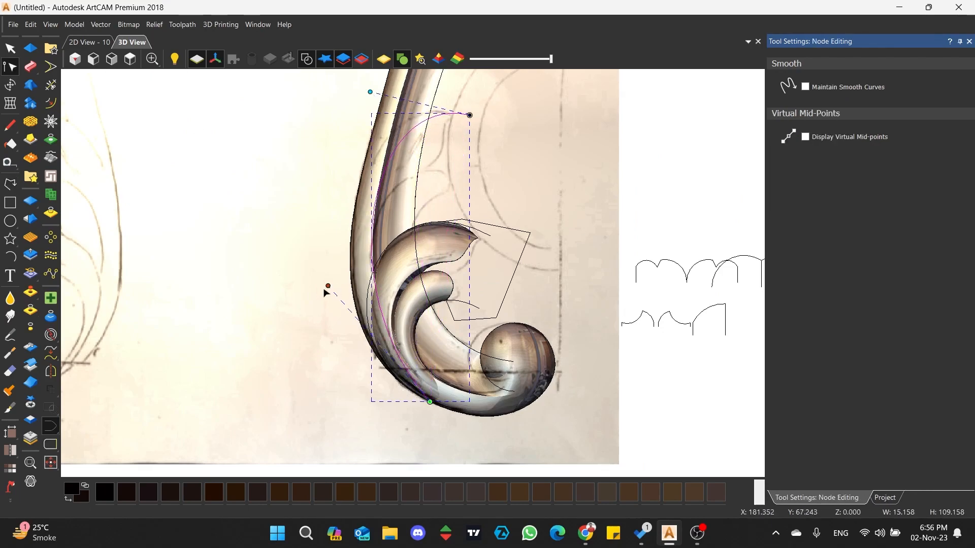
{"action": "left_click_drag", "start_coordinate": [371, 95], "coordinate": [361, 70]}
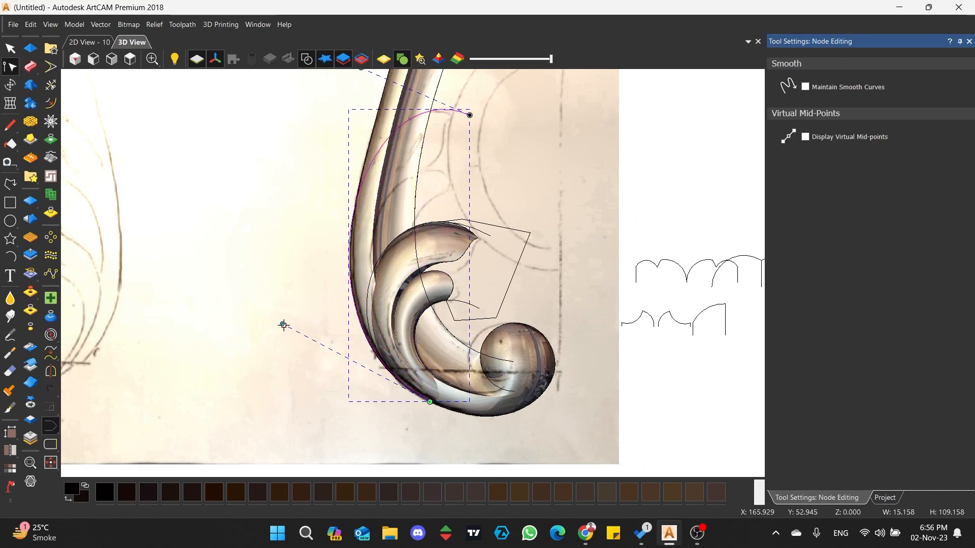
Draw a second line about 73 mm long inside the first curve and bend it into a matching inner arc
{"action": "left_click", "coordinate": [10, 184]}
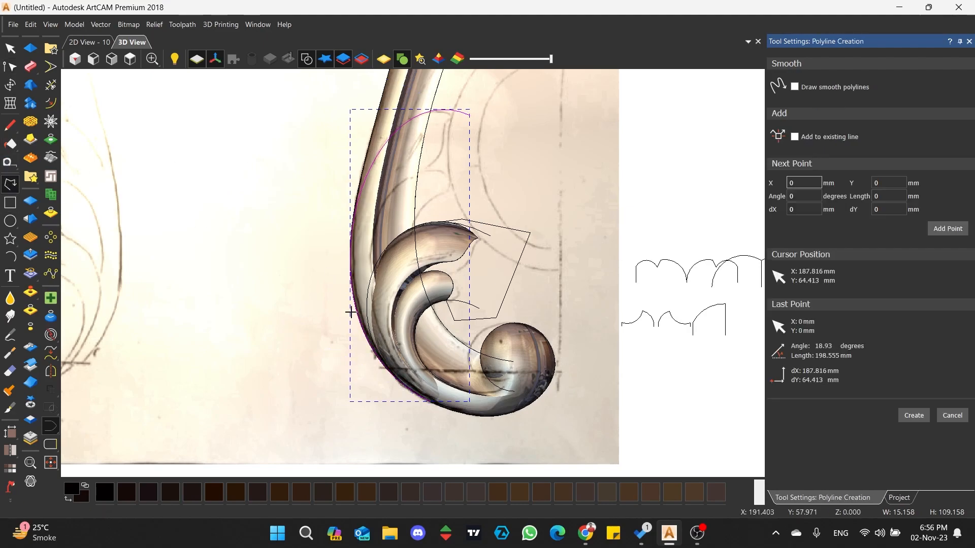
{"action": "left_click", "coordinate": [434, 376]}
{"action": "left_click", "coordinate": [464, 187]}
{"action": "left_click", "coordinate": [10, 66]}
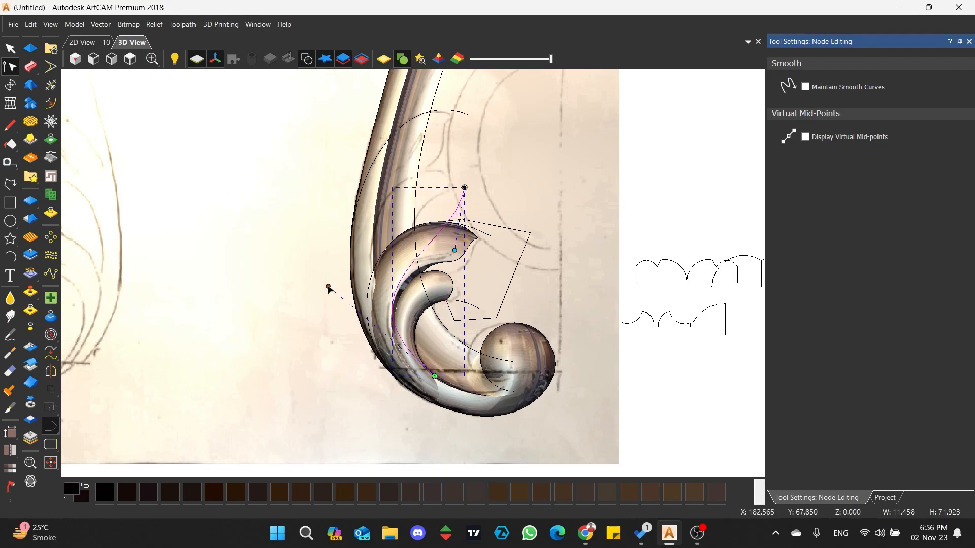
{"action": "left_click_drag", "start_coordinate": [460, 247], "coordinate": [388, 199]}
{"action": "left_click_drag", "start_coordinate": [333, 309], "coordinate": [326, 308]}
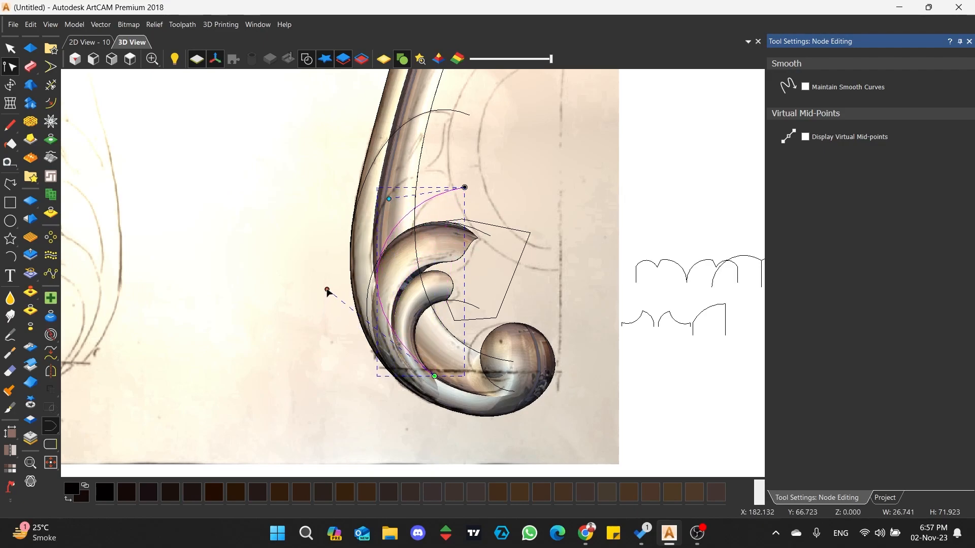
Select both leaf curves together and fine-tune the inner curve's lower node and its control handle
{"action": "left_click", "coordinate": [452, 117], "text": "shift"}
{"action": "scroll", "coordinate": [396, 358], "scroll_direction": "up", "scroll_amount": 2}
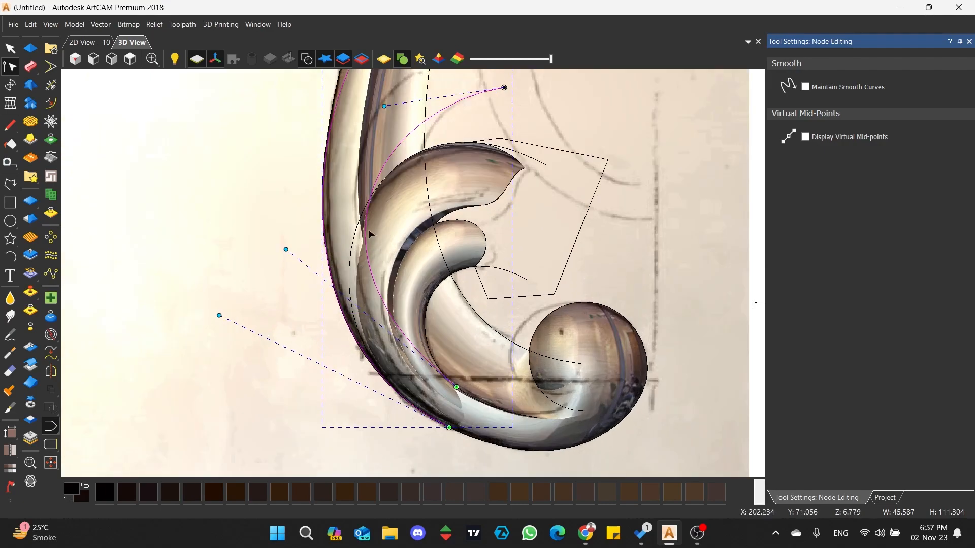
{"action": "left_click_drag", "start_coordinate": [285, 248], "coordinate": [282, 249]}
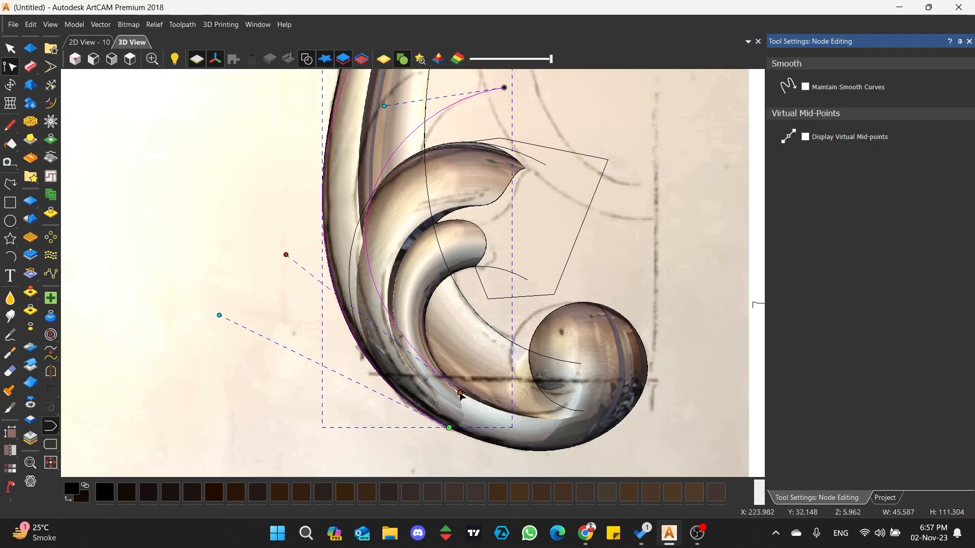
{"action": "scroll", "coordinate": [454, 388], "scroll_direction": "up", "scroll_amount": 5}
{"action": "scroll", "coordinate": [437, 362], "scroll_direction": "down", "scroll_amount": 6}
{"action": "scroll", "coordinate": [341, 185], "scroll_direction": "up", "scroll_amount": 1}
{"action": "scroll", "coordinate": [285, 224], "scroll_direction": "down", "scroll_amount": 3}
{"action": "scroll", "coordinate": [397, 155], "scroll_direction": "up", "scroll_amount": 2}
{"action": "scroll", "coordinate": [397, 154], "scroll_direction": "down", "scroll_amount": 3}
Create a two rail sweep on both curves, with the half-arch profile as first and the double-arch profile as second cross-section
{"action": "left_click", "coordinate": [37, 69]}
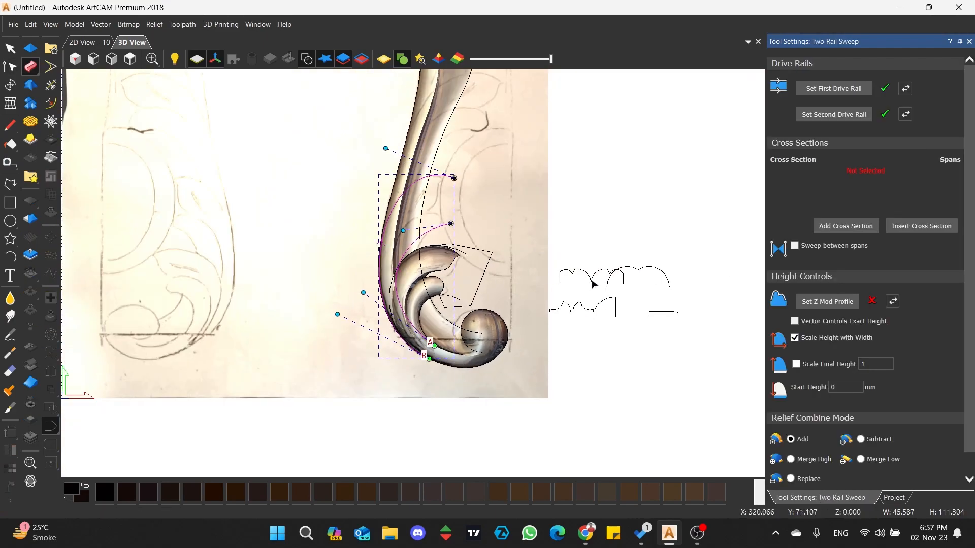
{"action": "scroll", "coordinate": [496, 261], "scroll_direction": "up", "scroll_amount": 2}
{"action": "scroll", "coordinate": [412, 270], "scroll_direction": "down", "scroll_amount": 2}
{"action": "scroll", "coordinate": [561, 310], "scroll_direction": "up", "scroll_amount": 2}
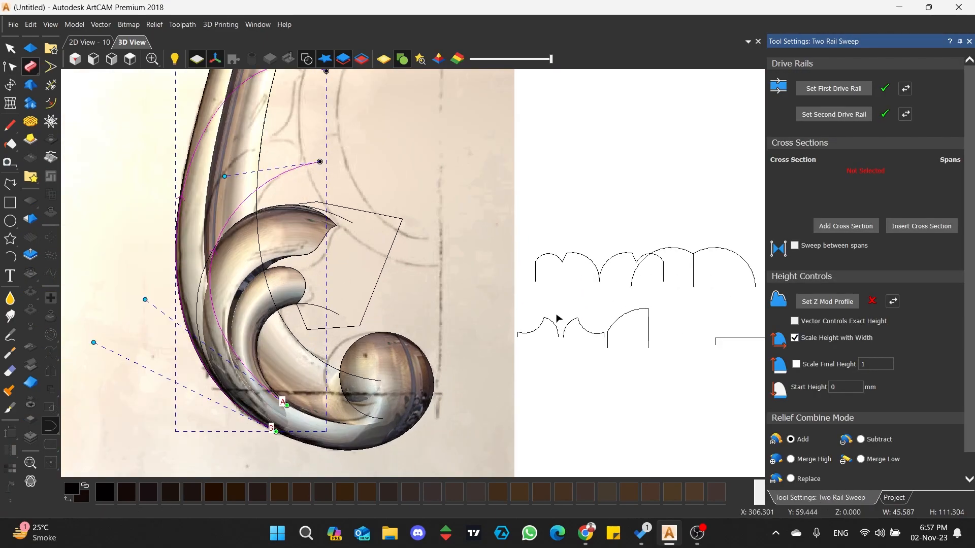
{"action": "left_click", "coordinate": [677, 250]}
{"action": "left_click", "coordinate": [821, 227]}
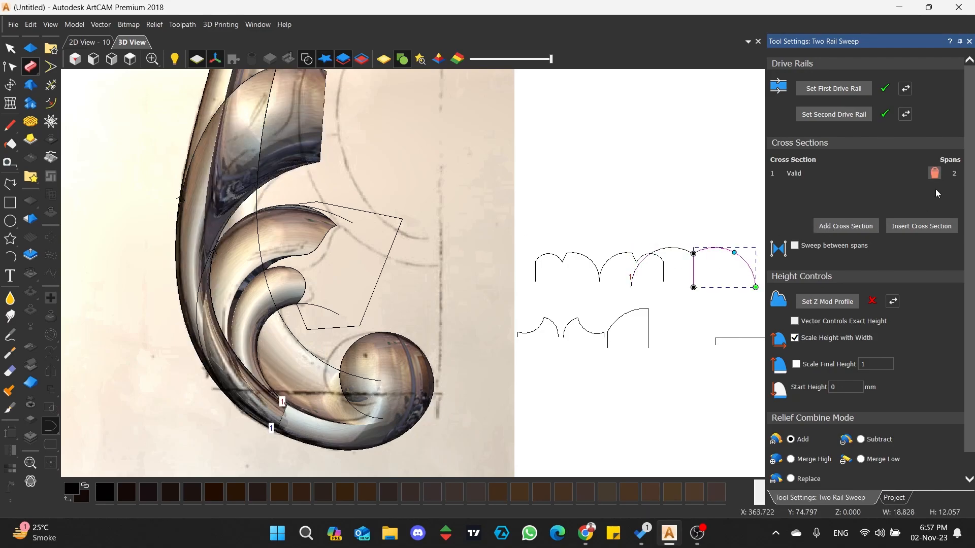
{"action": "left_click", "coordinate": [576, 253]}
{"action": "left_click", "coordinate": [820, 230]}
Combine the sweep with Merge High, scale its final height to 12, and apply it to the relief
{"action": "scroll", "coordinate": [310, 194], "scroll_direction": "down", "scroll_amount": 2}
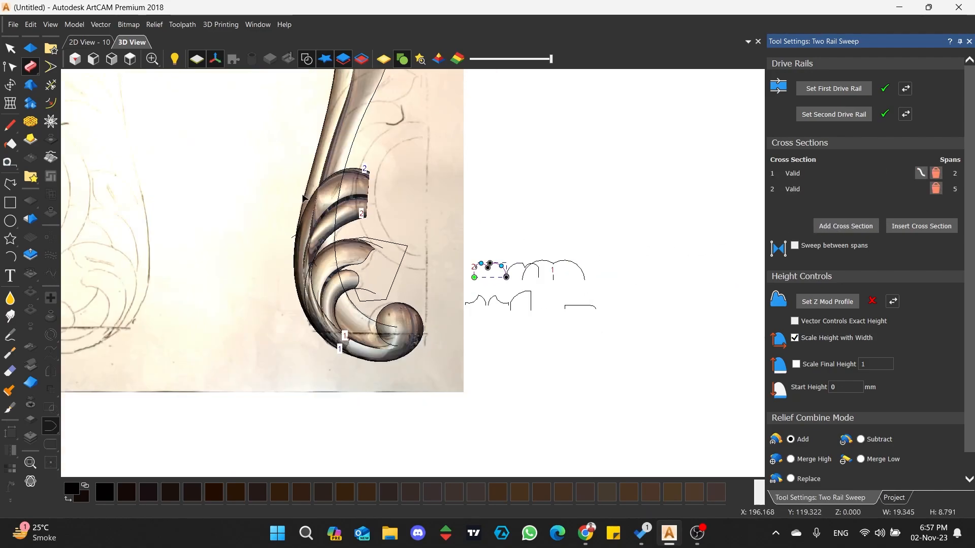
{"action": "scroll", "coordinate": [310, 194], "scroll_direction": "up", "scroll_amount": 2}
{"action": "left_click", "coordinate": [790, 459]}
{"action": "left_click_drag", "start_coordinate": [325, 401], "coordinate": [386, 315]}
{"action": "left_click", "coordinate": [796, 364]}
{"action": "type", "text": "0"}
{"action": "left_click_drag", "start_coordinate": [508, 214], "coordinate": [443, 276]}
{"action": "double_click", "coordinate": [877, 363]}
{"action": "type", "text": "11"}
{"action": "left_click_drag", "start_coordinate": [660, 365], "coordinate": [532, 350]}
{"action": "double_click", "coordinate": [866, 364]}
{"action": "type", "text": "12"}
{"action": "left_click_drag", "start_coordinate": [443, 307], "coordinate": [442, 286]}
{"action": "scroll", "coordinate": [868, 356], "scroll_direction": "down", "scroll_amount": 1}
{"action": "left_click", "coordinate": [894, 479]}
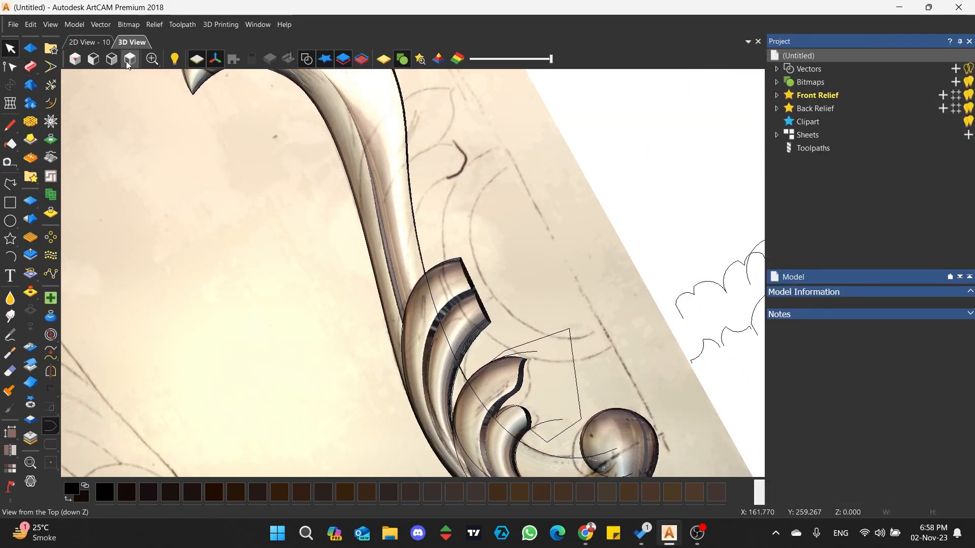
Draw a closed polygon of about 42 by 42 mm around the blunt ends of the second leaf's lobes
{"action": "left_click", "coordinate": [128, 61]}
{"action": "scroll", "coordinate": [508, 369], "scroll_direction": "up", "scroll_amount": 3}
{"action": "left_click", "coordinate": [10, 184]}
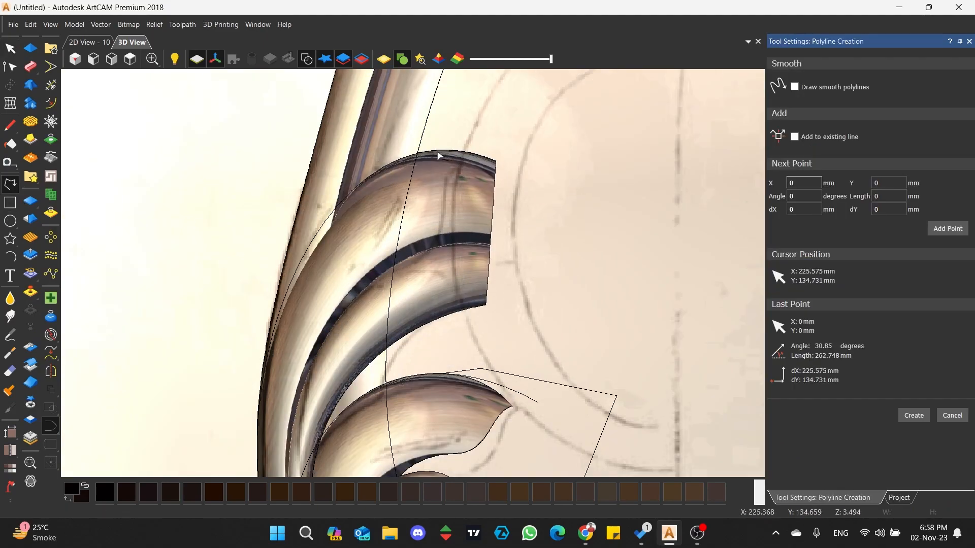
{"action": "left_click", "coordinate": [480, 159]}
{"action": "left_click", "coordinate": [401, 262]}
{"action": "left_click", "coordinate": [444, 343]}
{"action": "left_click", "coordinate": [623, 288]}
{"action": "left_click", "coordinate": [616, 123]}
{"action": "left_click", "coordinate": [482, 129]}
{"action": "left_click", "coordinate": [482, 142]}
{"action": "left_click", "coordinate": [481, 157]}
Bend the polygon's edges over the second leaf into rounded lobe tips and clear the relief inside the polygon
{"action": "key", "text": "n"}
{"action": "scroll", "coordinate": [452, 198], "scroll_direction": "up", "scroll_amount": 2}
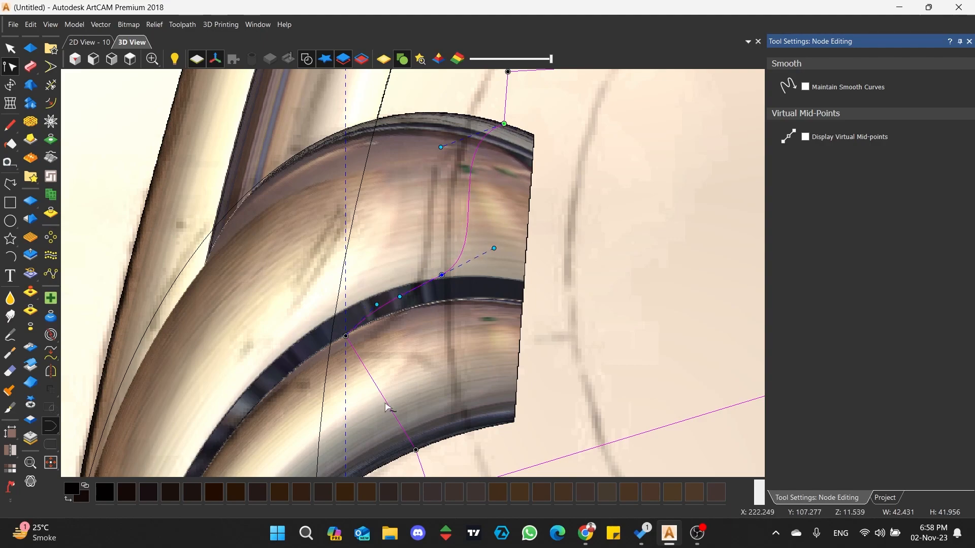
{"action": "left_click_drag", "start_coordinate": [424, 447], "coordinate": [418, 450]}
{"action": "scroll", "coordinate": [413, 271], "scroll_direction": "down", "scroll_amount": 4}
{"action": "scroll", "coordinate": [400, 260], "scroll_direction": "up", "scroll_amount": 3}
{"action": "left_click", "coordinate": [32, 314]}
Draw a line about 112 mm long from the scroll's outer edge beside the second leaf up to the sketched third leaf's tip
{"action": "scroll", "coordinate": [408, 275], "scroll_direction": "down", "scroll_amount": 5}
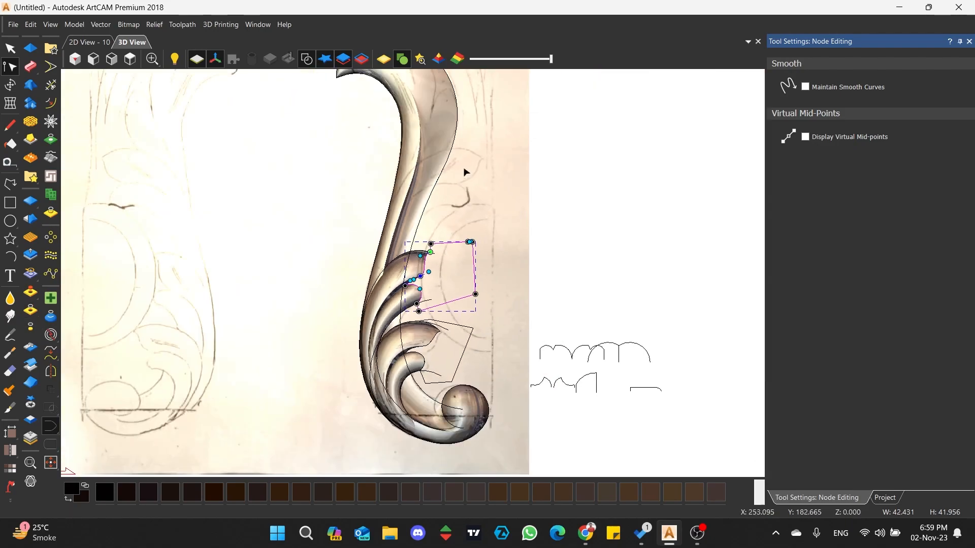
{"action": "scroll", "coordinate": [462, 170], "scroll_direction": "up", "scroll_amount": 2}
{"action": "left_click", "coordinate": [10, 183]}
{"action": "middle_click_drag", "start_coordinate": [310, 399], "coordinate": [360, 338]}
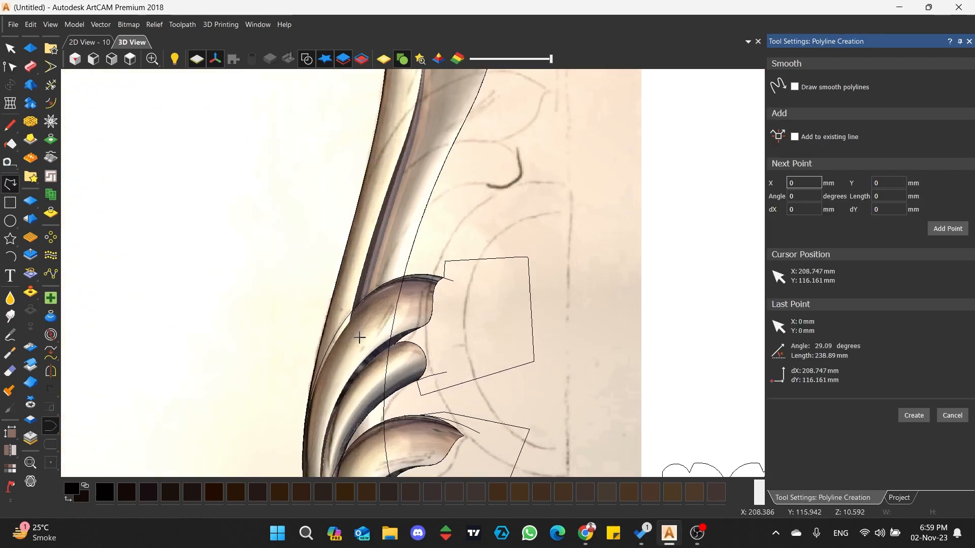
{"action": "left_click", "coordinate": [312, 378]}
{"action": "left_click", "coordinate": [529, 163]}
Bend the long line into a curve along the scroll's outer edge and over the third leaf, adding a smooth node midway
{"action": "left_click", "coordinate": [10, 66]}
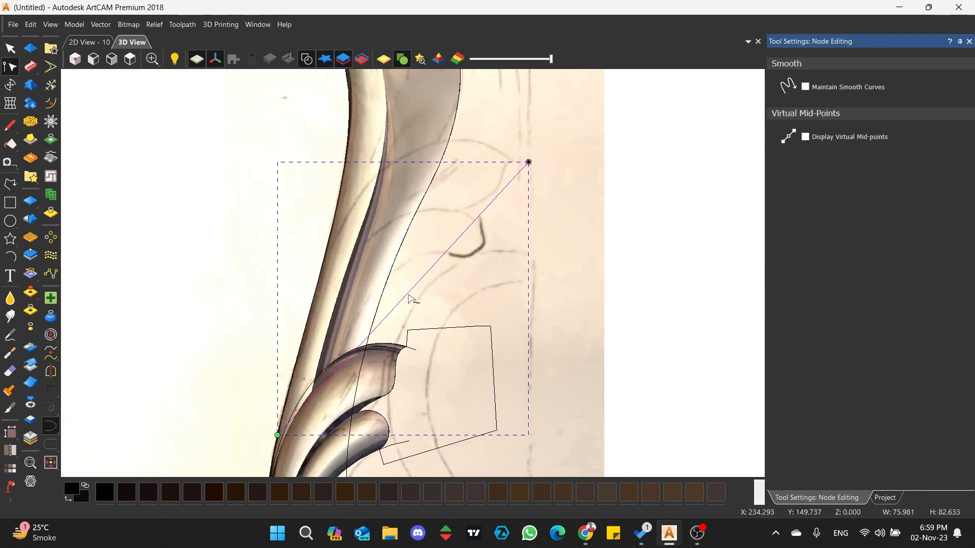
{"action": "left_click_drag", "start_coordinate": [445, 253], "coordinate": [424, 98]}
{"action": "left_click_drag", "start_coordinate": [361, 344], "coordinate": [301, 180]}
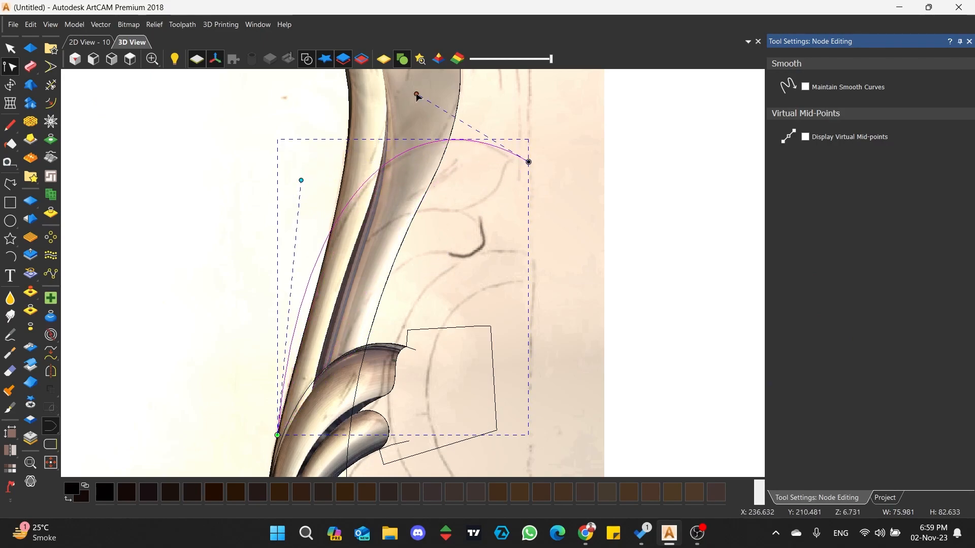
{"action": "left_click_drag", "start_coordinate": [292, 286], "coordinate": [323, 293]}
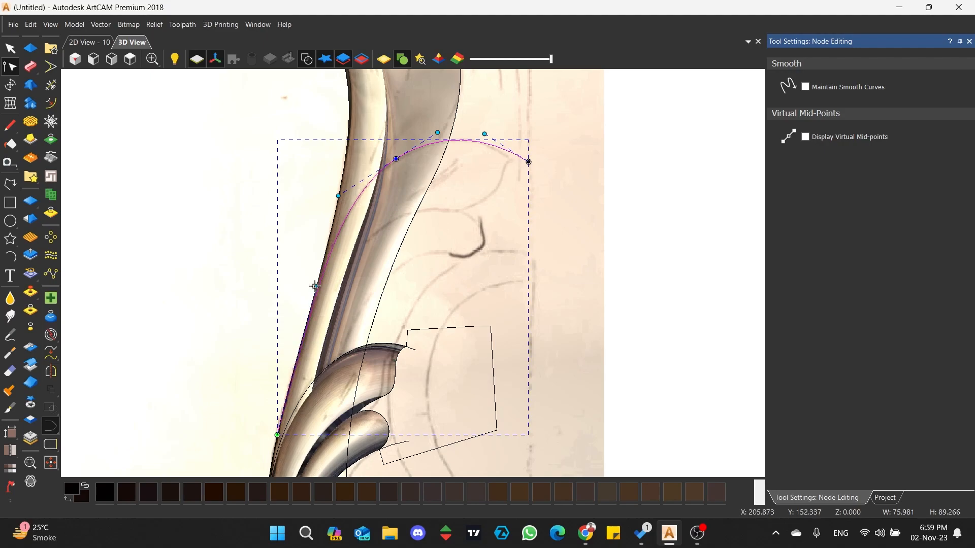
Draw a second line about 77 mm long for the third leaf's inner edge and bend it into an arc
{"action": "left_click", "coordinate": [10, 184]}
{"action": "left_click", "coordinate": [494, 267]}
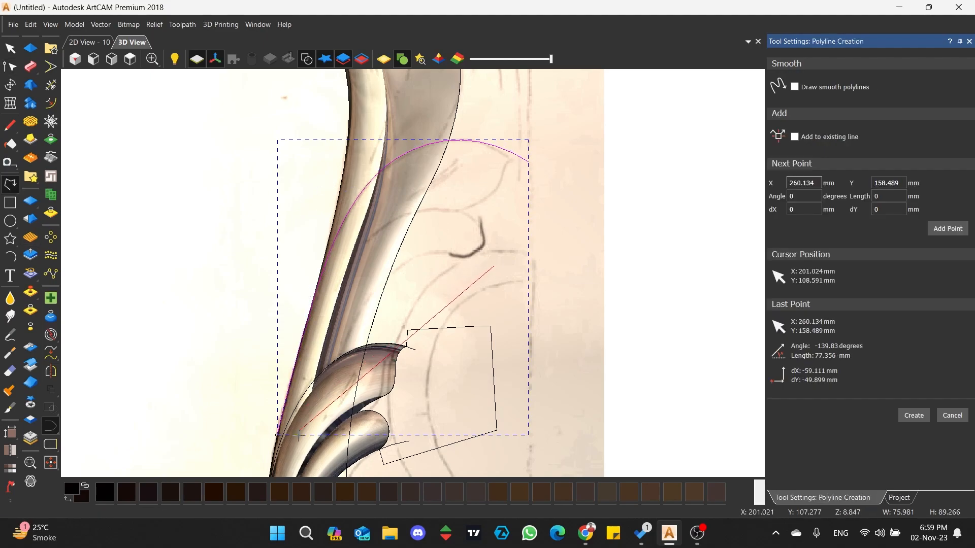
{"action": "left_click", "coordinate": [304, 439]}
{"action": "left_click", "coordinate": [11, 67]}
{"action": "key", "text": "b"}
{"action": "left_click_drag", "start_coordinate": [431, 323], "coordinate": [391, 226]}
{"action": "left_click_drag", "start_coordinate": [367, 381], "coordinate": [332, 328]}
{"action": "left_click_drag", "start_coordinate": [391, 225], "coordinate": [392, 218]}
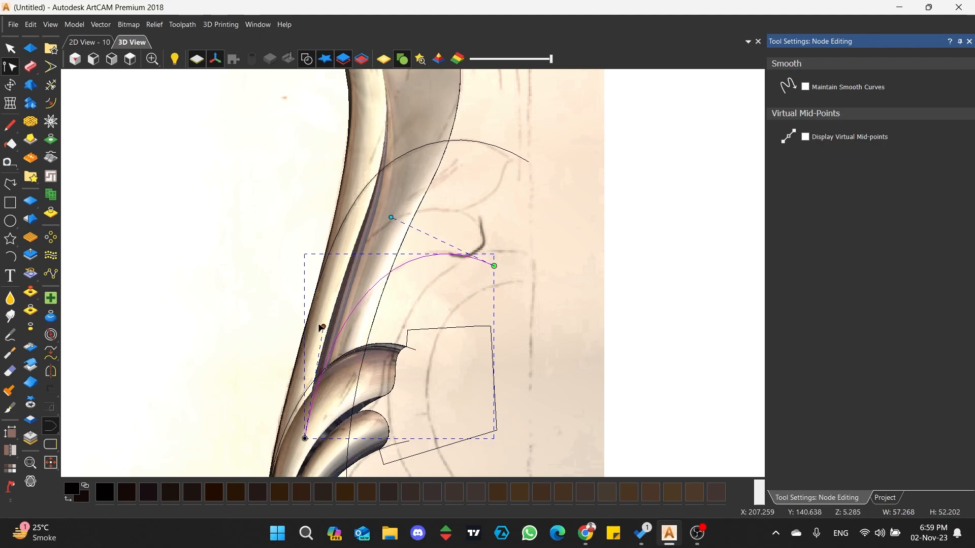
Create a two rail sweep on the third leaf's curves, with the half-arch profile first and the double-arch profile second
{"action": "left_click", "coordinate": [31, 67]}
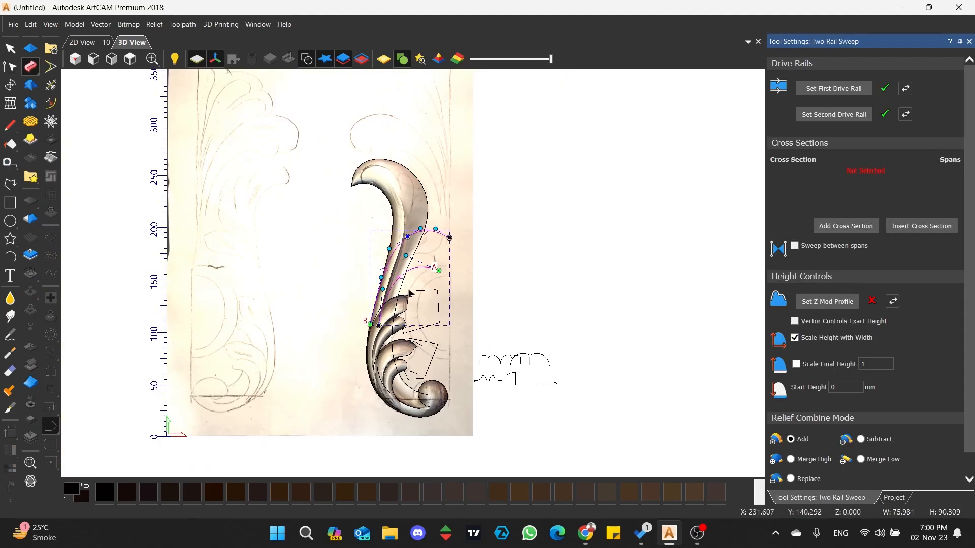
{"action": "scroll", "coordinate": [548, 331], "scroll_direction": "up", "scroll_amount": 2}
{"action": "left_click", "coordinate": [852, 226]}
{"action": "left_click", "coordinate": [905, 114]}
{"action": "left_click", "coordinate": [576, 332]}
{"action": "left_click", "coordinate": [933, 174]}
{"action": "left_click", "coordinate": [867, 226]}
{"action": "left_click", "coordinate": [503, 333]}
{"action": "left_click", "coordinate": [827, 226]}
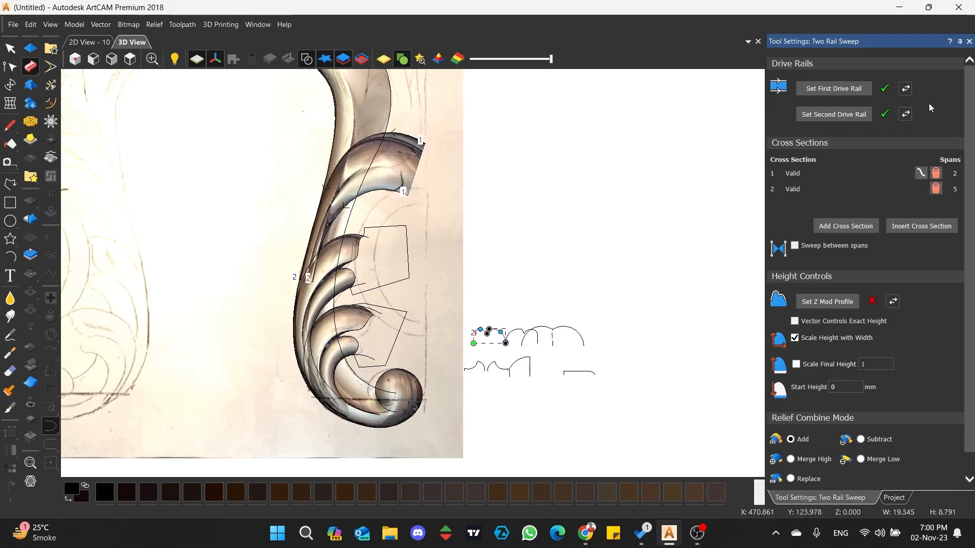
Run the sweep from the leaf's base to its tip, combine it with Merge High and scale its final height to 12
{"action": "left_click", "coordinate": [804, 458]}
{"action": "scroll", "coordinate": [298, 175], "scroll_direction": "up", "scroll_amount": 3}
{"action": "left_click_drag", "start_coordinate": [303, 339], "coordinate": [303, 301]}
{"action": "scroll", "coordinate": [302, 302], "scroll_direction": "up", "scroll_amount": 2}
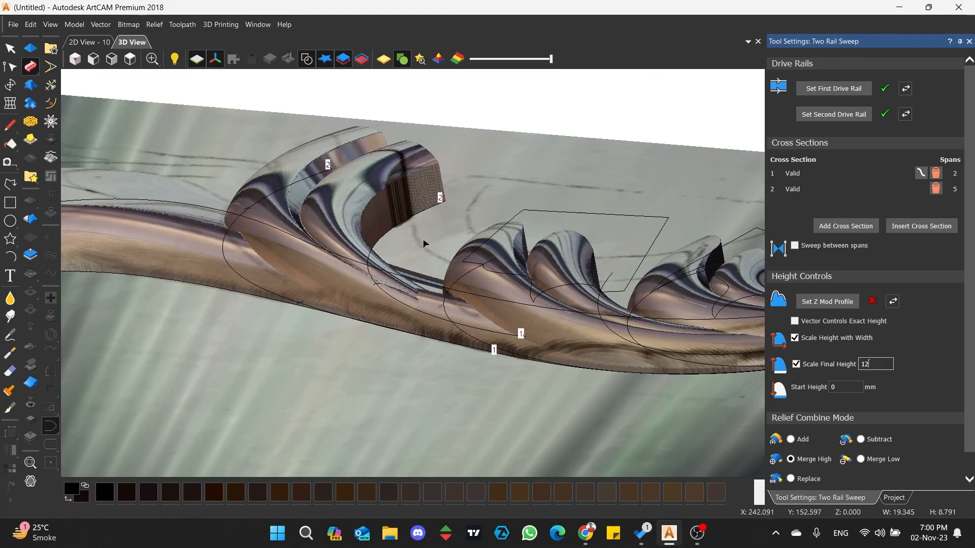
{"action": "left_click_drag", "start_coordinate": [423, 243], "coordinate": [566, 243]}
{"action": "left_click", "coordinate": [130, 59]}
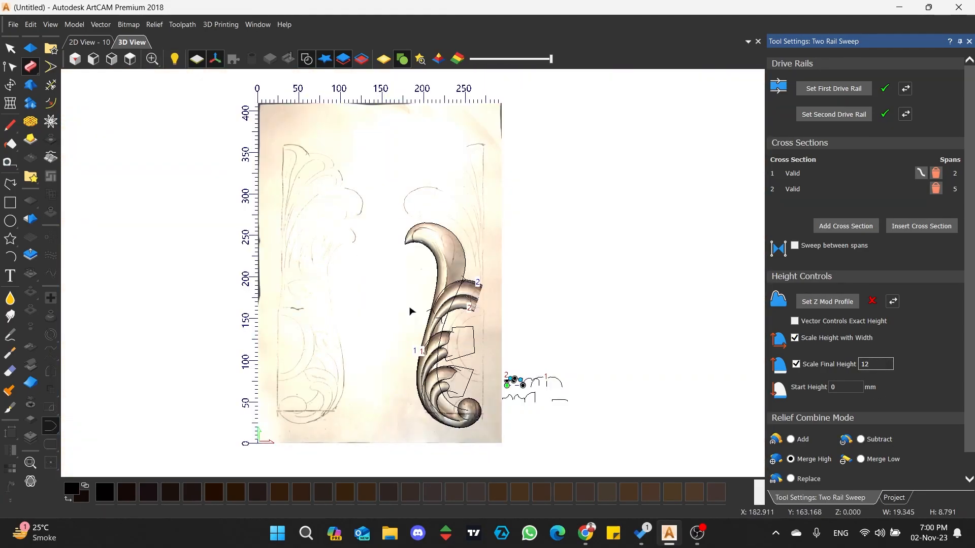
Reshape the double-arch cross-section by shifting the notch between its arches so the third leaf's upper lobe becomes wider
{"action": "scroll", "coordinate": [437, 350], "scroll_direction": "up", "scroll_amount": 4}
{"action": "scroll", "coordinate": [394, 224], "scroll_direction": "down", "scroll_amount": 1}
{"action": "scroll", "coordinate": [620, 385], "scroll_direction": "up", "scroll_amount": 5}
{"action": "left_click_drag", "start_coordinate": [605, 391], "coordinate": [604, 286]}
{"action": "left_click_drag", "start_coordinate": [477, 284], "coordinate": [537, 316]}
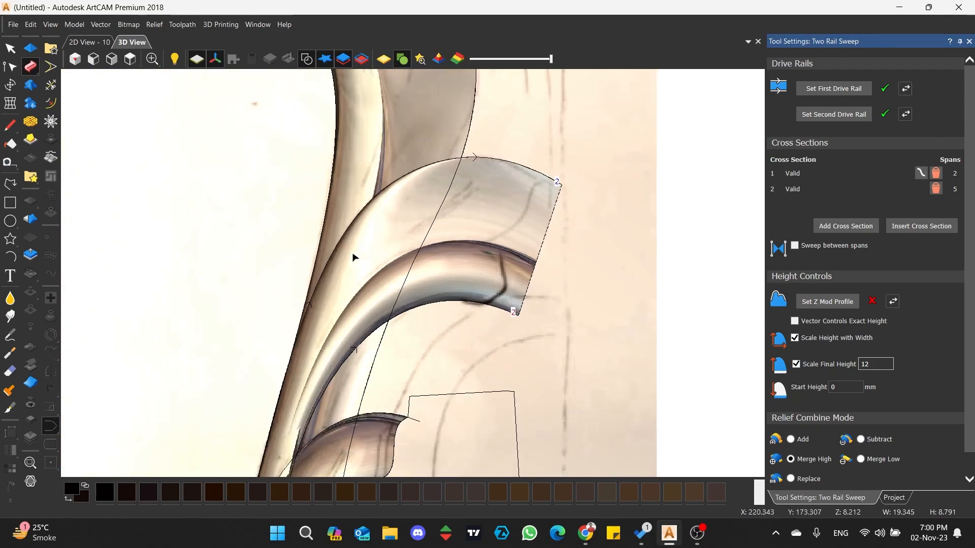
{"action": "left_click_drag", "start_coordinate": [354, 257], "coordinate": [350, 284]}
{"action": "left_click", "coordinate": [130, 59]}
{"action": "scroll", "coordinate": [536, 395], "scroll_direction": "up", "scroll_amount": 3}
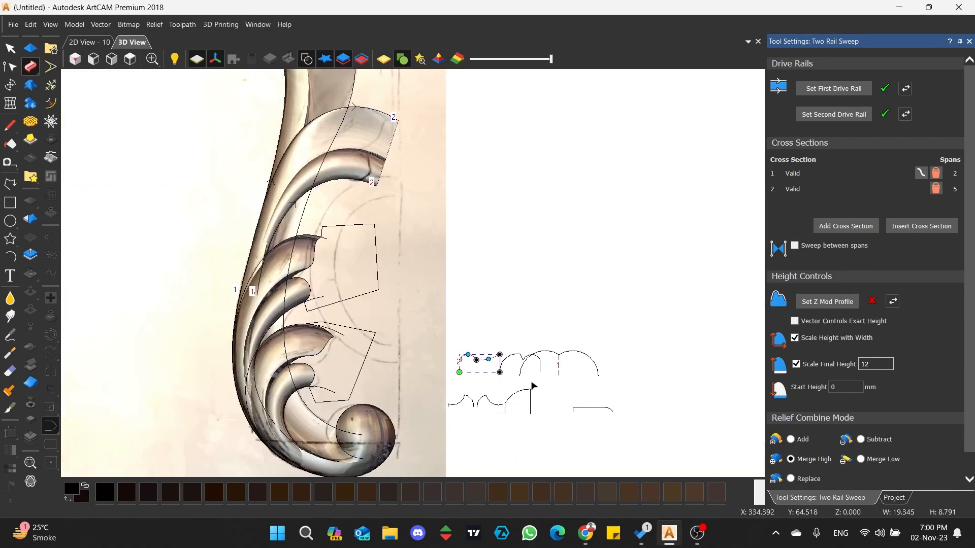
Fine-tune the nodes of the double-arch cross-section and apply the sweep to the relief
{"action": "scroll", "coordinate": [464, 307], "scroll_direction": "up", "scroll_amount": 5}
{"action": "left_click_drag", "start_coordinate": [439, 277], "coordinate": [421, 292]}
{"action": "left_click_drag", "start_coordinate": [528, 276], "coordinate": [530, 281]}
{"action": "left_click_drag", "start_coordinate": [364, 258], "coordinate": [364, 242]}
{"action": "scroll", "coordinate": [358, 216], "scroll_direction": "down", "scroll_amount": 5}
{"action": "middle_click_drag", "start_coordinate": [203, 86], "coordinate": [374, 202]}
{"action": "left_click_drag", "start_coordinate": [374, 202], "coordinate": [496, 352]}
{"action": "scroll", "coordinate": [902, 482], "scroll_direction": "down", "scroll_amount": 1}
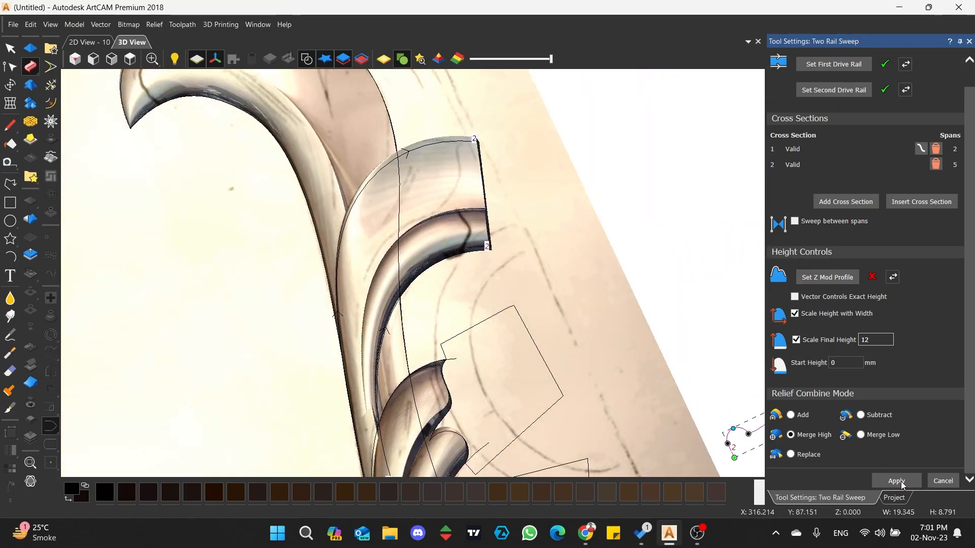
{"action": "left_click", "coordinate": [901, 482]}
Draw a closed polygon of about 39 by 38 mm around the blunt ends of the third leaf's lobes
{"action": "left_click", "coordinate": [130, 59]}
{"action": "scroll", "coordinate": [471, 299], "scroll_direction": "up", "scroll_amount": 5}
{"action": "left_click", "coordinate": [9, 185]}
{"action": "left_click", "coordinate": [520, 182]}
{"action": "left_click", "coordinate": [415, 270]}
{"action": "left_click", "coordinate": [399, 336]}
{"action": "left_click", "coordinate": [426, 378]}
{"action": "left_click", "coordinate": [546, 379]}
{"action": "left_click", "coordinate": [603, 178]}
{"action": "left_click", "coordinate": [522, 181]}
Bend the polygon's edges over the third leaf into a pointed and a rounded tip, and clear the relief inside it
{"action": "scroll", "coordinate": [451, 221], "scroll_direction": "up", "scroll_amount": 3}
{"action": "key", "text": "b"}
{"action": "left_click_drag", "start_coordinate": [448, 261], "coordinate": [491, 311]}
{"action": "left_click_drag", "start_coordinate": [520, 201], "coordinate": [494, 175]}
{"action": "left_click_drag", "start_coordinate": [492, 311], "coordinate": [540, 306]}
{"action": "scroll", "coordinate": [422, 450], "scroll_direction": "down", "scroll_amount": 1}
{"action": "middle_click_drag", "start_coordinate": [421, 450], "coordinate": [407, 329]}
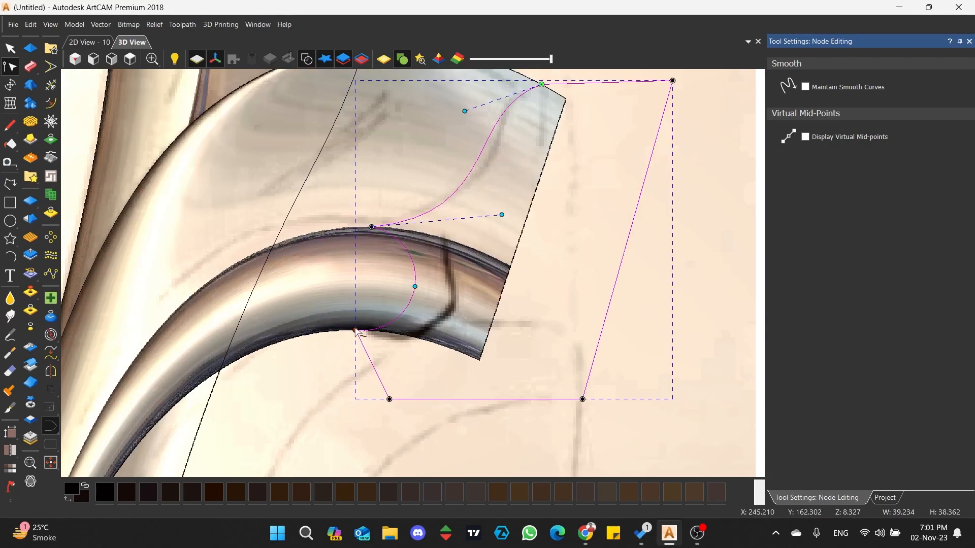
{"action": "scroll", "coordinate": [355, 331], "scroll_direction": "down", "scroll_amount": 3}
{"action": "left_click", "coordinate": [26, 310]}
{"action": "left_click", "coordinate": [10, 48]}
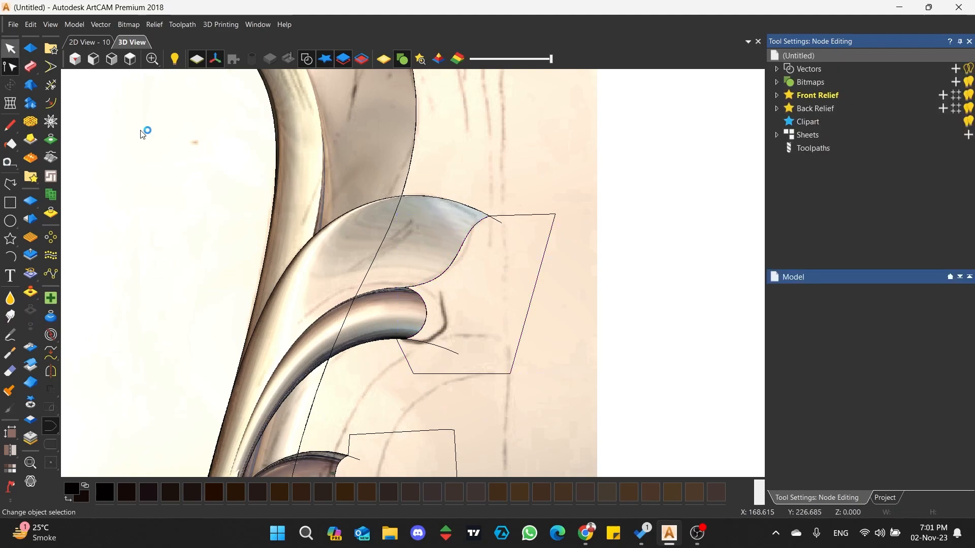
Draw an open zigzag polyline of about 68 by 49 mm from the third leaf's top across the scroll's head to its tip
{"action": "scroll", "coordinate": [349, 130], "scroll_direction": "down", "scroll_amount": 2}
{"action": "left_click", "coordinate": [10, 183]}
{"action": "scroll", "coordinate": [436, 280], "scroll_direction": "up", "scroll_amount": 2}
{"action": "left_click", "coordinate": [419, 380]}
{"action": "left_click", "coordinate": [421, 205]}
{"action": "left_click", "coordinate": [376, 277]}
{"action": "left_click", "coordinate": [325, 154]}
{"action": "left_click", "coordinate": [155, 176]}
{"action": "right_click", "coordinate": [155, 176]}
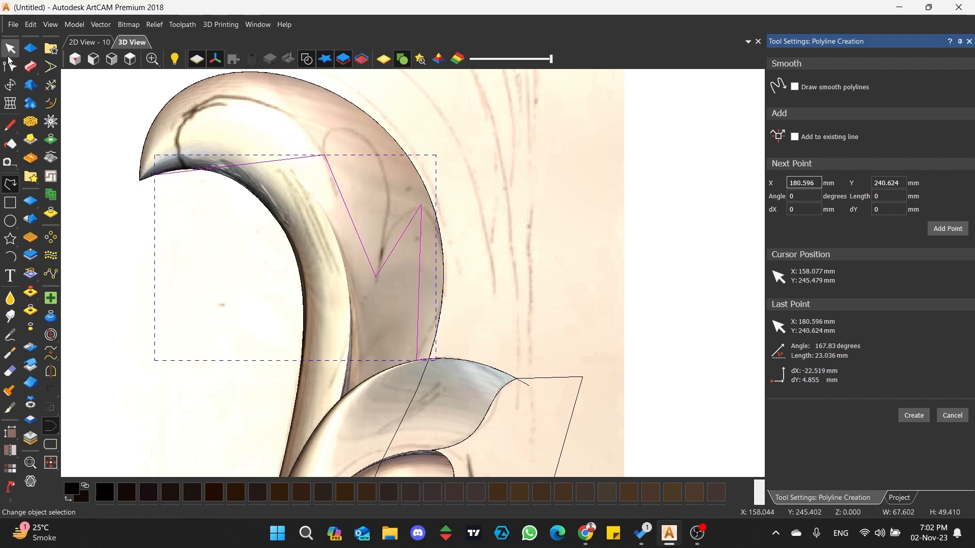
Bend the polyline's lower segments along the scroll's outer edge and move its corner nodes onto the sketched lobes
{"action": "key", "text": "n"}
{"action": "scroll", "coordinate": [429, 293], "scroll_direction": "up", "scroll_amount": 2}
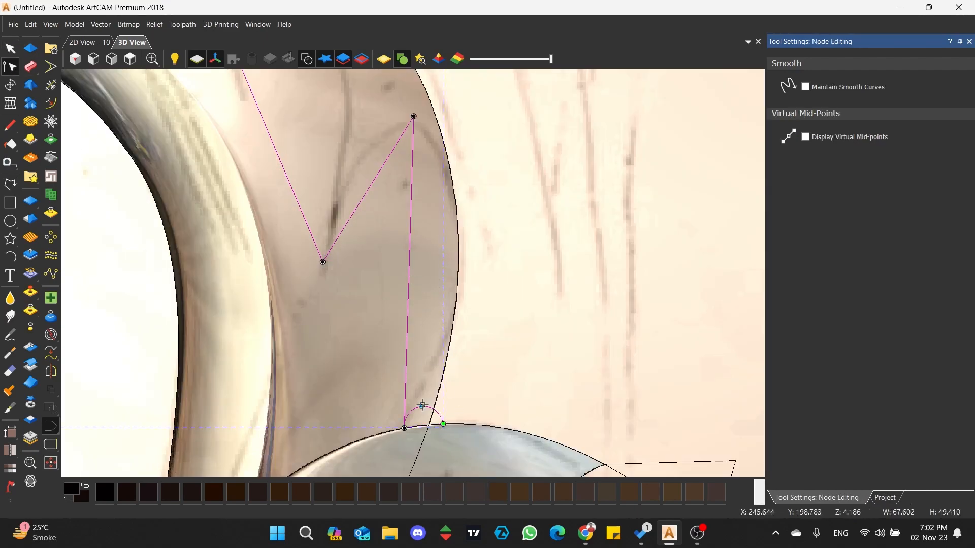
{"action": "left_click_drag", "start_coordinate": [411, 256], "coordinate": [453, 238]}
{"action": "key", "text": "a"}
{"action": "left_click_drag", "start_coordinate": [296, 143], "coordinate": [352, 175]}
{"action": "left_click_drag", "start_coordinate": [322, 262], "coordinate": [333, 215]}
{"action": "left_click_drag", "start_coordinate": [414, 117], "coordinate": [422, 122]}
{"action": "left_click_drag", "start_coordinate": [335, 215], "coordinate": [340, 194]}
Curve the polyline's middle segment over the sketched lobe, using an added smooth node to follow the drawing
{"action": "scroll", "coordinate": [335, 166], "scroll_direction": "down", "scroll_amount": 1}
{"action": "left_click_drag", "start_coordinate": [369, 225], "coordinate": [342, 84]}
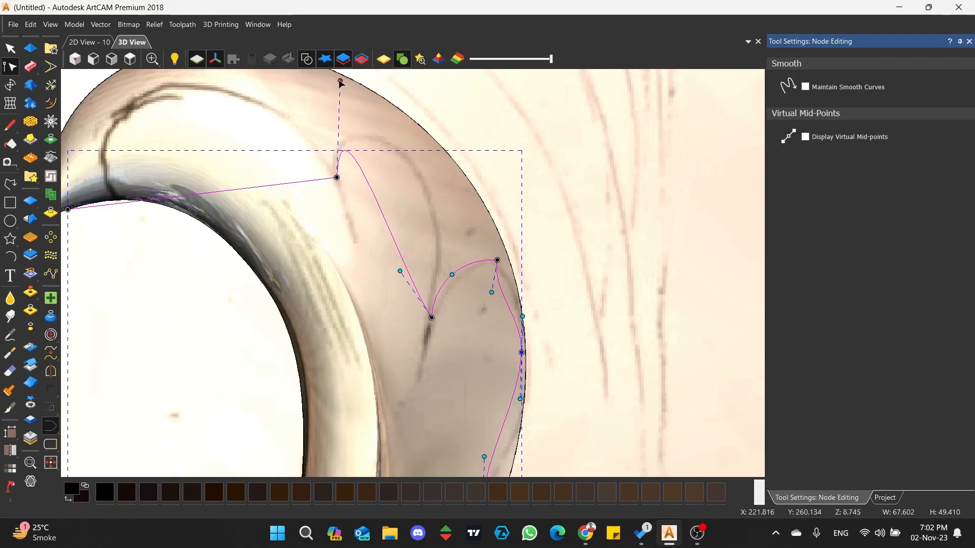
{"action": "left_click_drag", "start_coordinate": [378, 208], "coordinate": [417, 173]}
{"action": "left_click_drag", "start_coordinate": [436, 212], "coordinate": [442, 224]}
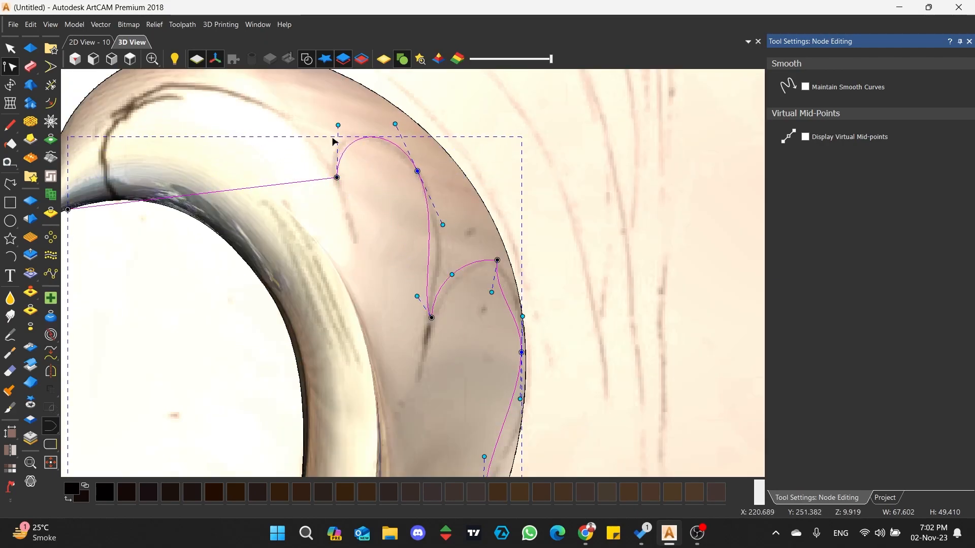
Bend the polyline's last segment into an arch across the scroll's head, ending at the scroll's tip
{"action": "middle_click_drag", "start_coordinate": [209, 177], "coordinate": [348, 286]}
{"action": "key", "text": "a"}
{"action": "left_click_drag", "start_coordinate": [325, 167], "coordinate": [327, 187]}
{"action": "left_click_drag", "start_coordinate": [208, 318], "coordinate": [223, 313]}
{"action": "left_click_drag", "start_coordinate": [230, 167], "coordinate": [180, 159]}
{"action": "left_click_drag", "start_coordinate": [224, 314], "coordinate": [182, 325]}
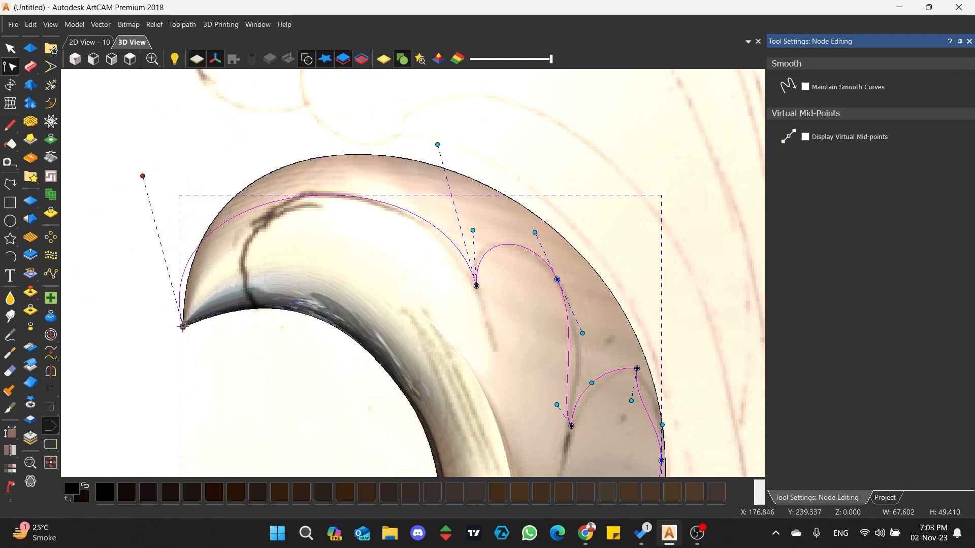
{"action": "left_click_drag", "start_coordinate": [165, 176], "coordinate": [200, 141]}
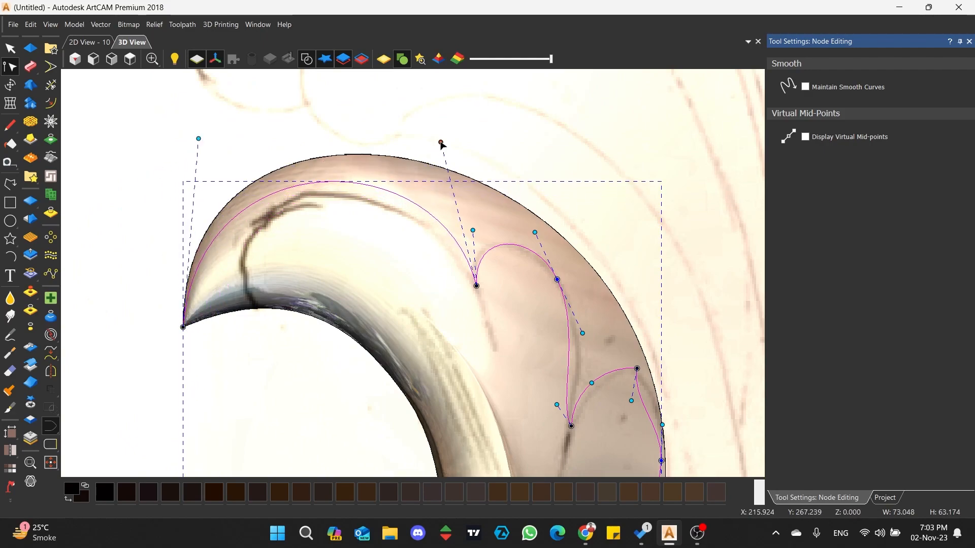
{"action": "scroll", "coordinate": [441, 143], "scroll_direction": "down", "scroll_amount": 2}
Close the polyline with a straight-edged boundary outside the scroll's head, and clear the relief inside it
{"action": "left_click", "coordinate": [50, 444]}
{"action": "left_click_drag", "start_coordinate": [371, 344], "coordinate": [354, 160]}
{"action": "left_click_drag", "start_coordinate": [380, 201], "coordinate": [589, 232]}
{"action": "left_click_drag", "start_coordinate": [571, 303], "coordinate": [621, 363]}
{"action": "left_click", "coordinate": [30, 310]}
{"action": "left_click", "coordinate": [10, 49]}
Refine the outline's lower curve where it meets the third leaf, and clear the relief inside it again
{"action": "scroll", "coordinate": [511, 285], "scroll_direction": "down", "scroll_amount": 3}
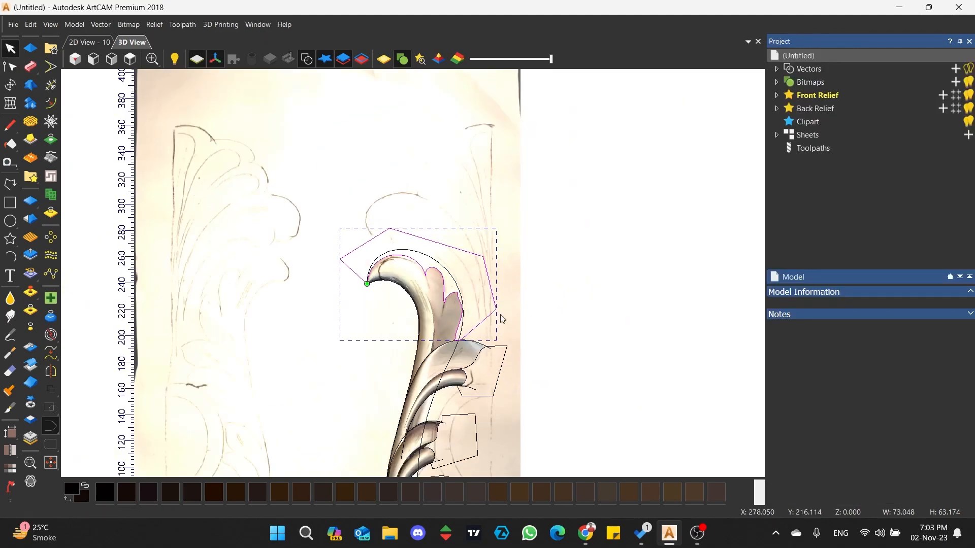
{"action": "scroll", "coordinate": [513, 288], "scroll_direction": "up", "scroll_amount": 3}
{"action": "scroll", "coordinate": [424, 376], "scroll_direction": "up", "scroll_amount": 3}
{"action": "left_click", "coordinate": [480, 212]}
{"action": "left_click", "coordinate": [10, 67]}
{"action": "middle_click_drag", "start_coordinate": [400, 297], "coordinate": [413, 277]}
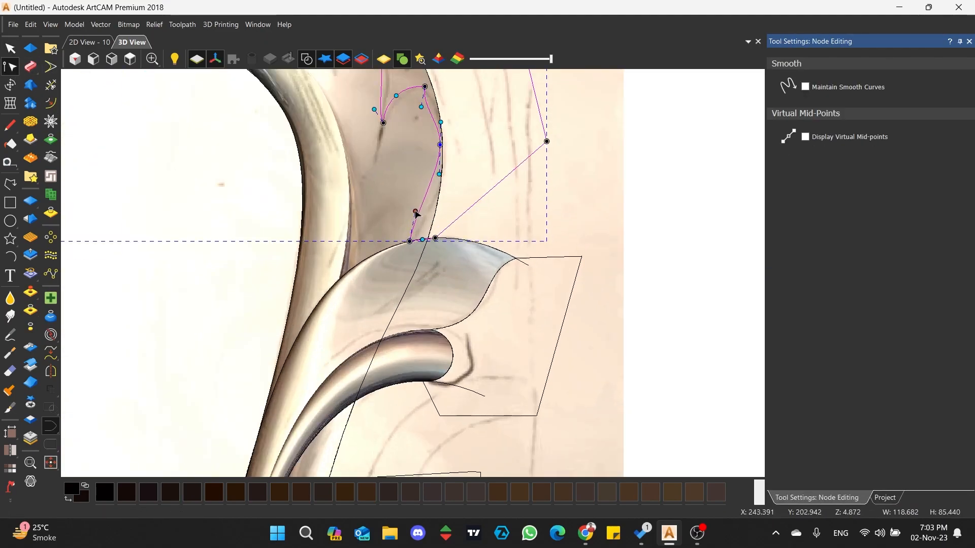
{"action": "left_click", "coordinate": [30, 310]}
{"action": "left_click", "coordinate": [10, 49]}
Draw a circle with a radius of about 36 mm over the sketched medallion beside the leaves
{"action": "scroll", "coordinate": [391, 345], "scroll_direction": "down", "scroll_amount": 3}
{"action": "scroll", "coordinate": [362, 283], "scroll_direction": "up", "scroll_amount": 3}
{"action": "left_click_drag", "start_coordinate": [324, 310], "coordinate": [305, 213]}
{"action": "left_click", "coordinate": [130, 59]}
{"action": "scroll", "coordinate": [492, 413], "scroll_direction": "up", "scroll_amount": 2}
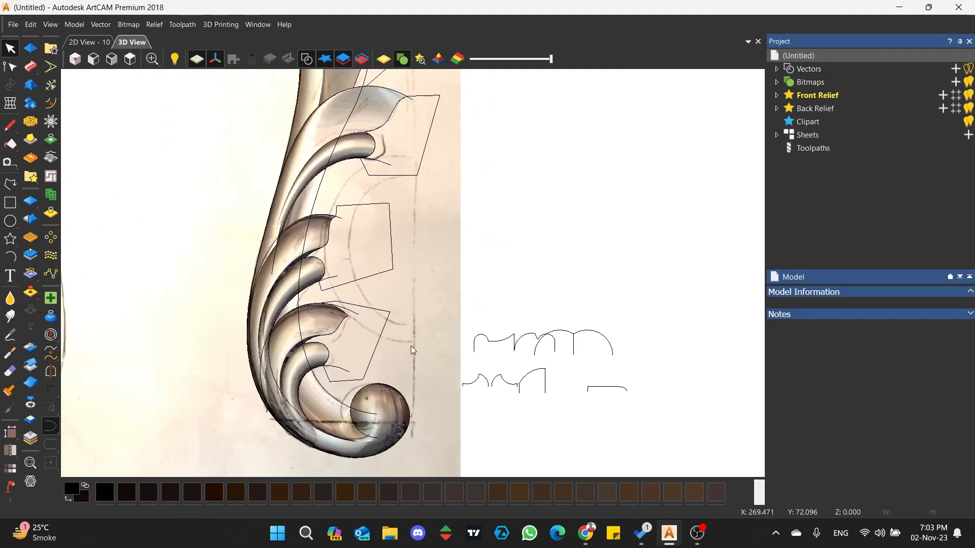
{"action": "left_click", "coordinate": [10, 221]}
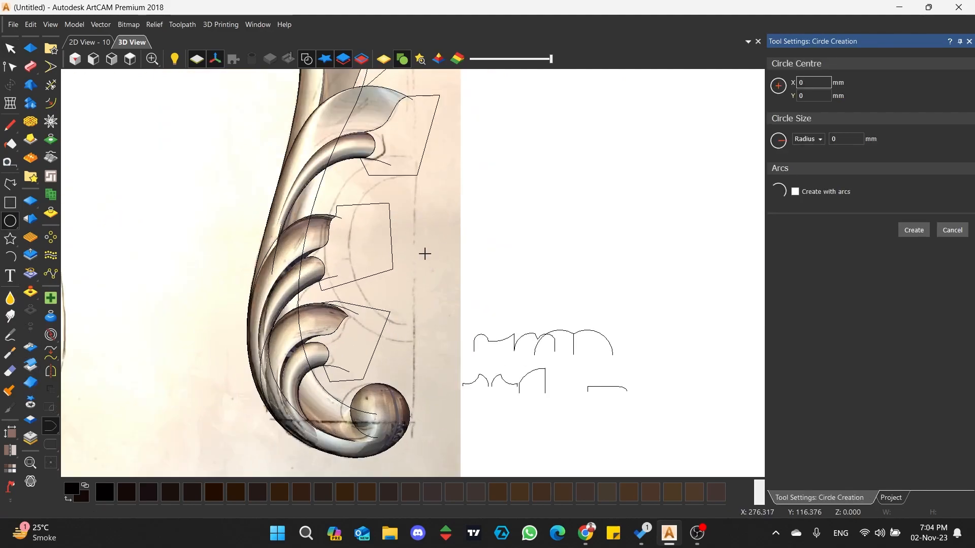
{"action": "key", "text": "Return"}
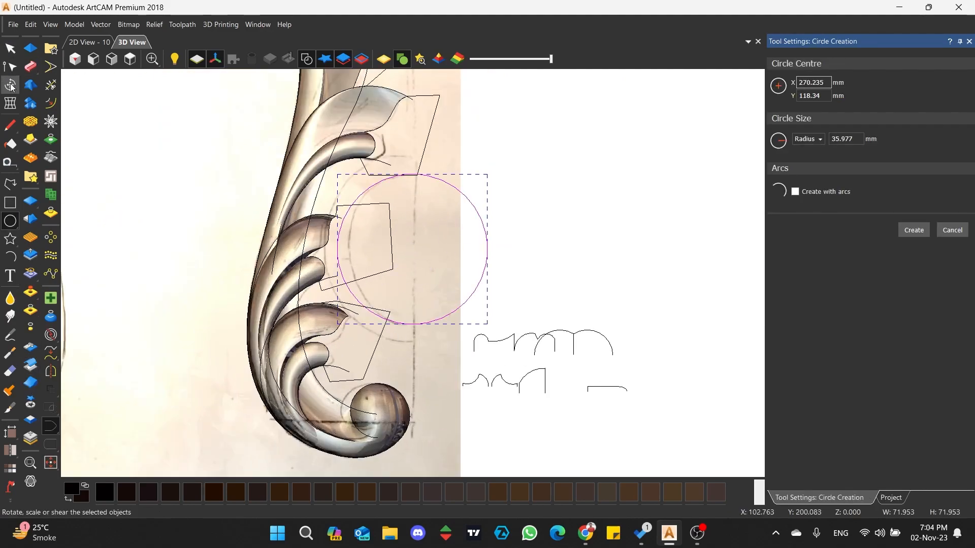
Narrow the circle into an oval about 60.6 mm wide, matching the sketched medallion's inner edge
{"action": "left_click", "coordinate": [10, 85]}
{"action": "scroll", "coordinate": [401, 220], "scroll_direction": "up", "scroll_amount": 2}
{"action": "left_click_drag", "start_coordinate": [274, 278], "coordinate": [298, 277]}
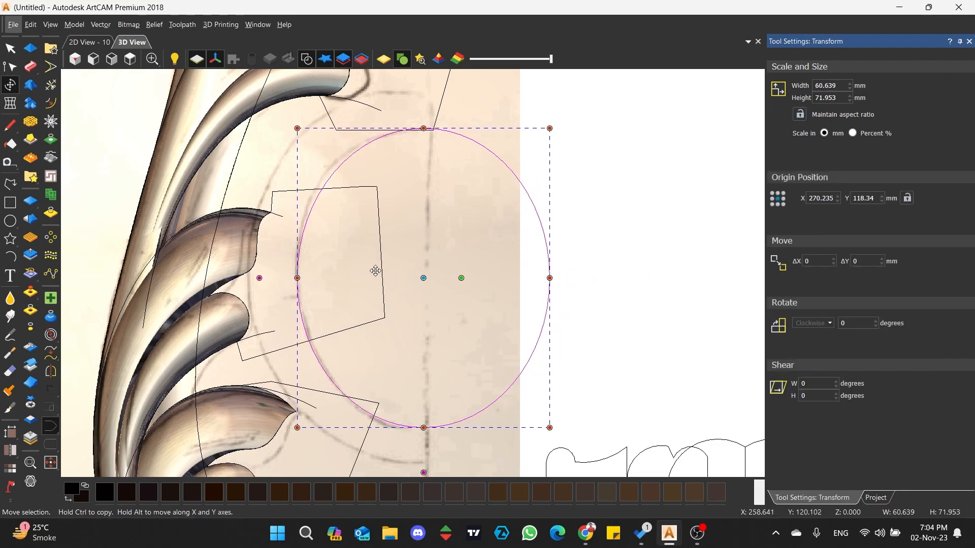
{"action": "scroll", "coordinate": [374, 270], "scroll_direction": "down", "scroll_amount": 2}
{"action": "key", "text": "Escape"}
Offset the oval outward to about 84 by 96 mm, and select both ovals together
{"action": "left_click", "coordinate": [51, 103]}
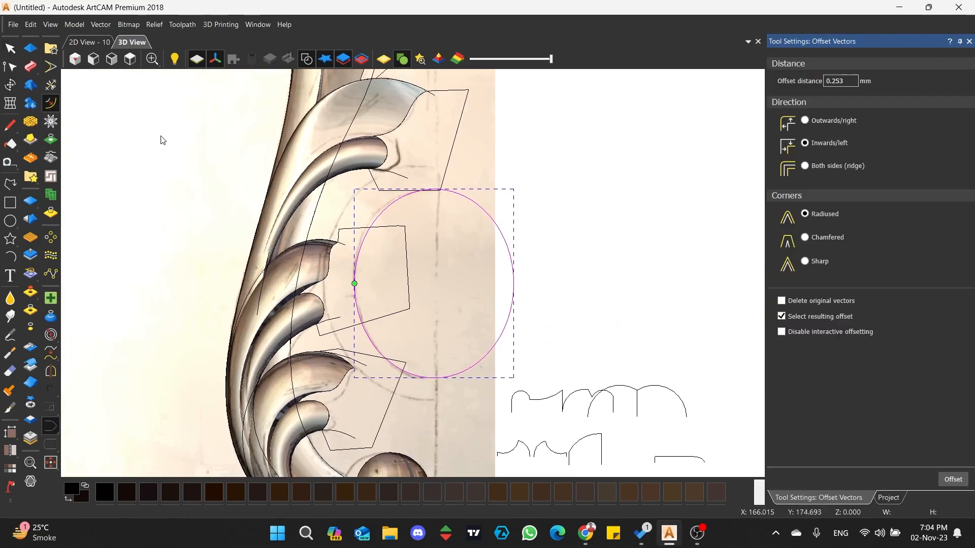
{"action": "left_click", "coordinate": [354, 197]}
{"action": "left_click", "coordinate": [417, 376], "text": "shift"}
{"action": "left_click", "coordinate": [171, 218]}
{"action": "scroll", "coordinate": [363, 262], "scroll_direction": "up", "scroll_amount": 2}
{"action": "left_click", "coordinate": [560, 187]}
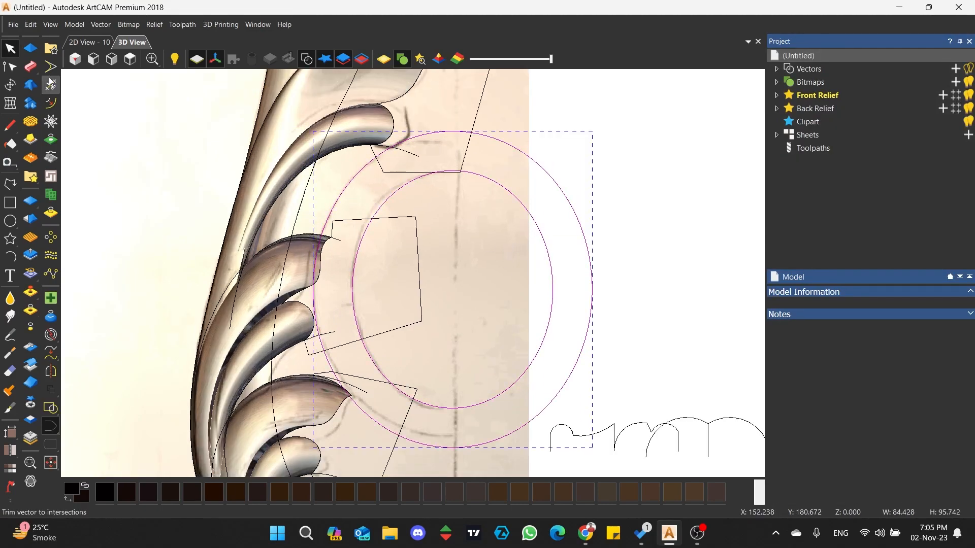
Raise a ring between the two ovals with a round 90-degree profile and a start height of 2 mm
{"action": "left_click", "coordinate": [795, 81]}
{"action": "left_click_drag", "start_coordinate": [875, 165], "coordinate": [875, 137]}
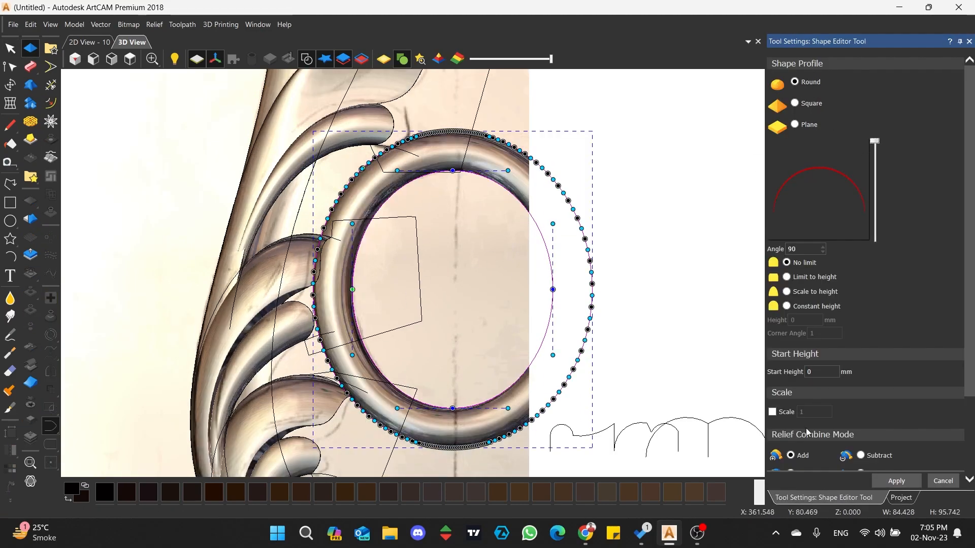
{"action": "scroll", "coordinate": [793, 419], "scroll_direction": "down", "scroll_amount": 3}
{"action": "left_click", "coordinate": [791, 370]}
{"action": "scroll", "coordinate": [407, 365], "scroll_direction": "up", "scroll_amount": 1}
{"action": "left_click_drag", "start_coordinate": [406, 366], "coordinate": [415, 319]}
{"action": "type", "text": "2"}
{"action": "left_click_drag", "start_coordinate": [607, 287], "coordinate": [447, 218]}
{"action": "left_click", "coordinate": [889, 480]}
{"action": "left_click", "coordinate": [130, 59]}
{"action": "left_click", "coordinate": [307, 60]}
{"action": "scroll", "coordinate": [489, 385], "scroll_direction": "up", "scroll_amount": 3}
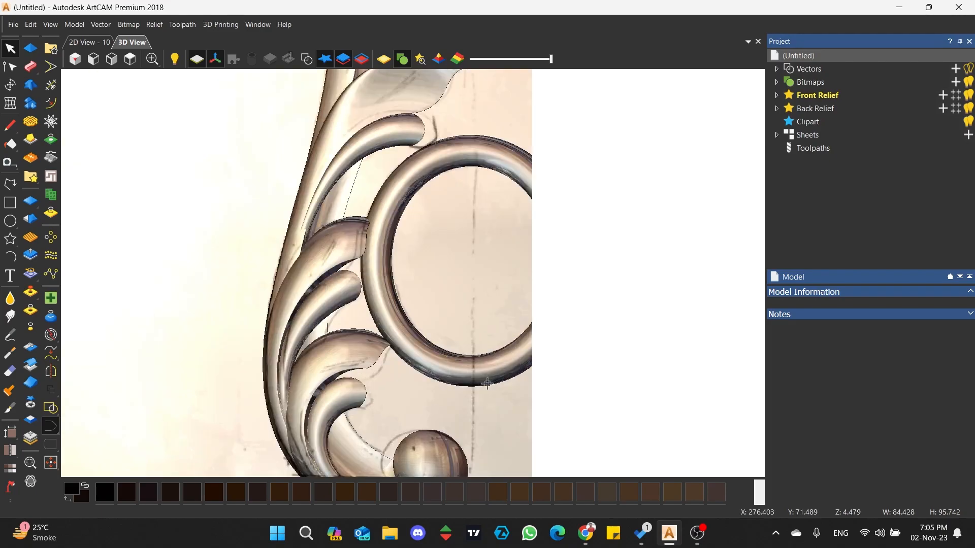
{"action": "scroll", "coordinate": [448, 179], "scroll_direction": "up", "scroll_amount": 2}
Raise a round dome inside the inner oval with a constant height of 10 mm
{"action": "left_click", "coordinate": [307, 59]}
{"action": "left_click_drag", "start_coordinate": [557, 161], "coordinate": [553, 193]}
{"action": "left_click_drag", "start_coordinate": [467, 264], "coordinate": [503, 153]}
{"action": "left_click", "coordinate": [786, 292]}
{"action": "left_click", "coordinate": [793, 308]}
{"action": "double_click", "coordinate": [805, 319]}
{"action": "type", "text": "10"}
{"action": "left_click_drag", "start_coordinate": [489, 248], "coordinate": [881, 412]}
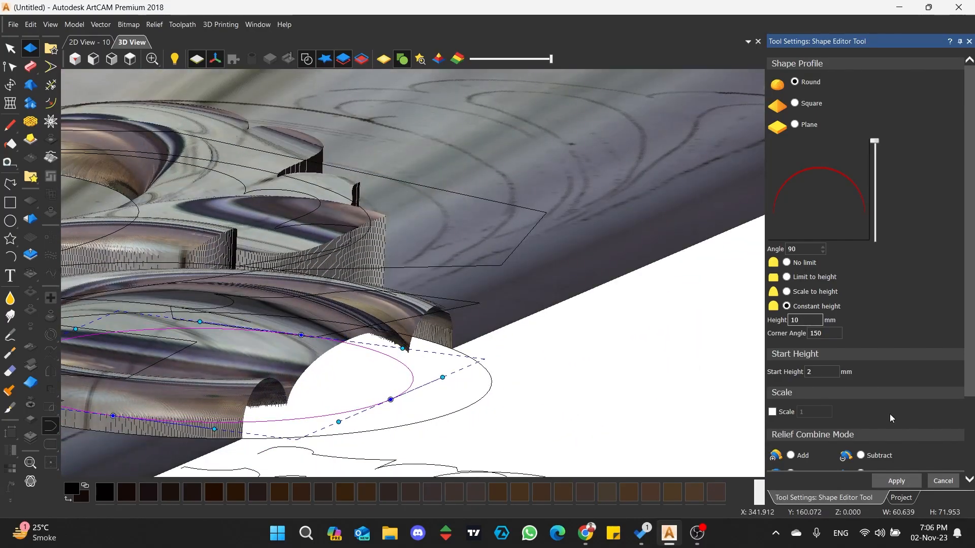
{"action": "type", "text": "2"}
{"action": "left_click_drag", "start_coordinate": [457, 264], "coordinate": [583, 239]}
{"action": "left_click_drag", "start_coordinate": [807, 320], "coordinate": [775, 321]}
{"action": "type", "text": "10"}
{"action": "scroll", "coordinate": [517, 279], "scroll_direction": "down", "scroll_amount": 2}
{"action": "left_click_drag", "start_coordinate": [516, 279], "coordinate": [487, 284]}
{"action": "scroll", "coordinate": [487, 284], "scroll_direction": "down", "scroll_amount": 4}
{"action": "left_click", "coordinate": [943, 480]}
{"action": "left_click", "coordinate": [129, 59]}
Disable the blue point light in the lighting setup and apply the change to the 3D shading
{"action": "scroll", "coordinate": [477, 279], "scroll_direction": "down", "scroll_amount": 3}
{"action": "left_click", "coordinate": [17, 484]}
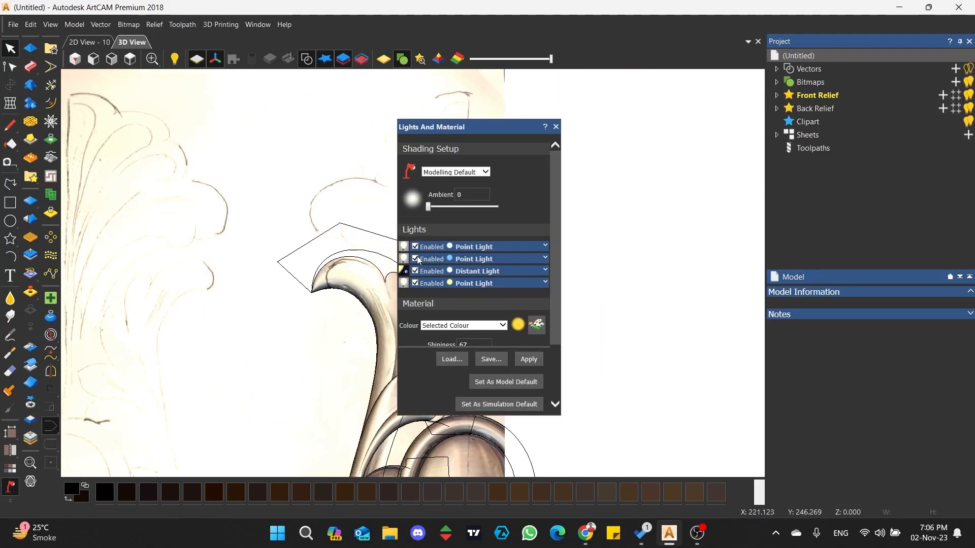
{"action": "left_click", "coordinate": [532, 360]}
{"action": "left_click", "coordinate": [557, 127]}
{"action": "scroll", "coordinate": [479, 220], "scroll_direction": "up", "scroll_amount": 2}
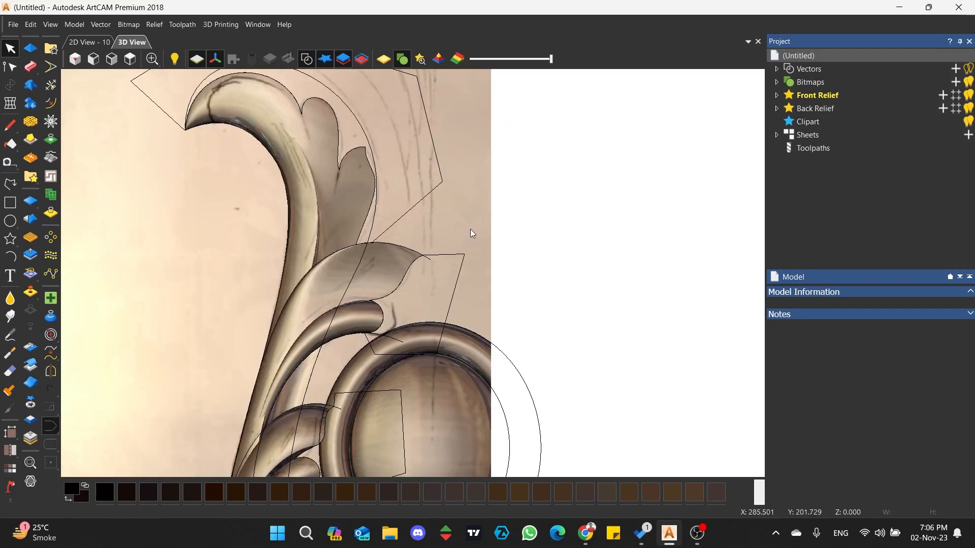
{"action": "scroll", "coordinate": [471, 232], "scroll_direction": "down", "scroll_amount": 2}
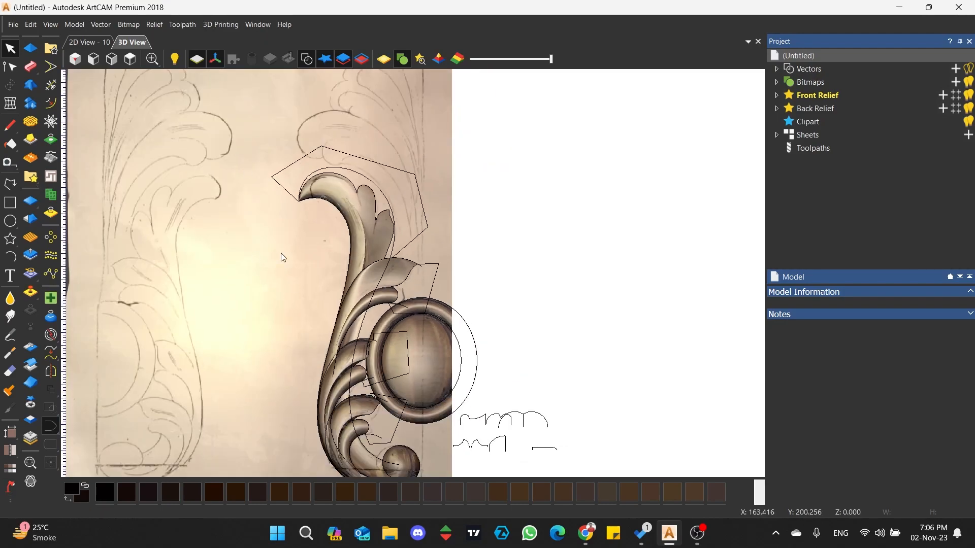
Draw a straight line of about 46 by 112 mm from above the medallion to the top of the scroll's head
{"action": "left_click", "coordinate": [6, 191]}
{"action": "scroll", "coordinate": [401, 307], "scroll_direction": "up", "scroll_amount": 4}
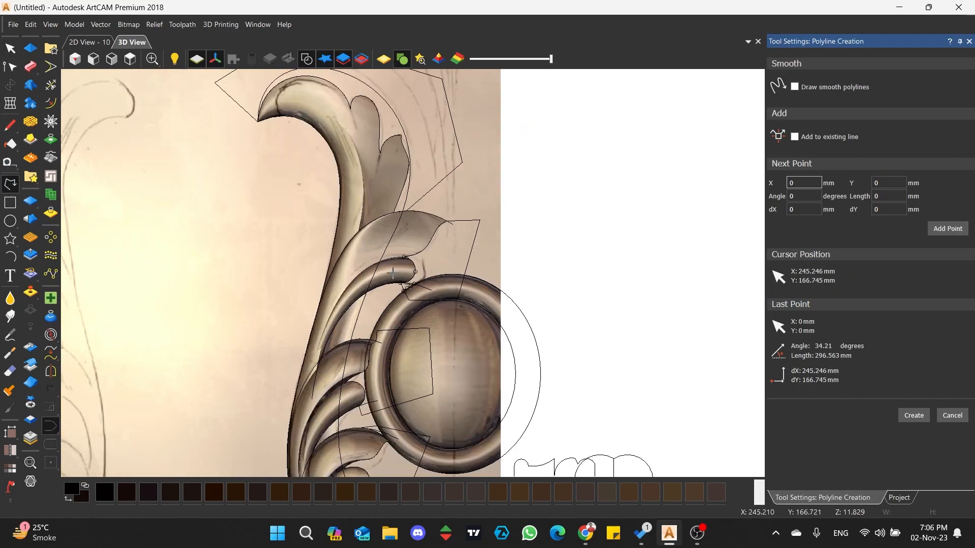
{"action": "left_click", "coordinate": [407, 354]}
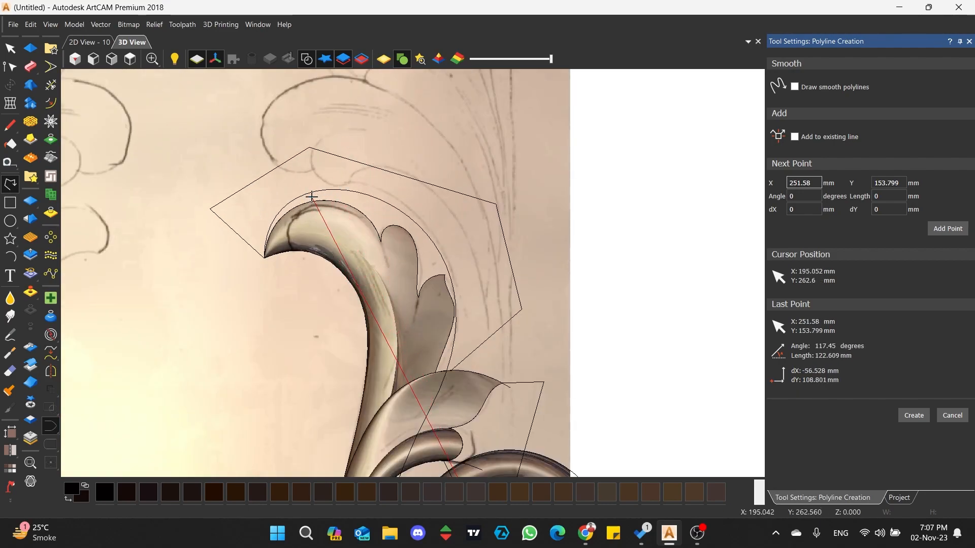
{"action": "left_click", "coordinate": [340, 190]}
Bend the line into a long arc over the lobed leaf, and adjust its lower end near the medallion
{"action": "left_click", "coordinate": [6, 59]}
{"action": "left_click", "coordinate": [9, 66]}
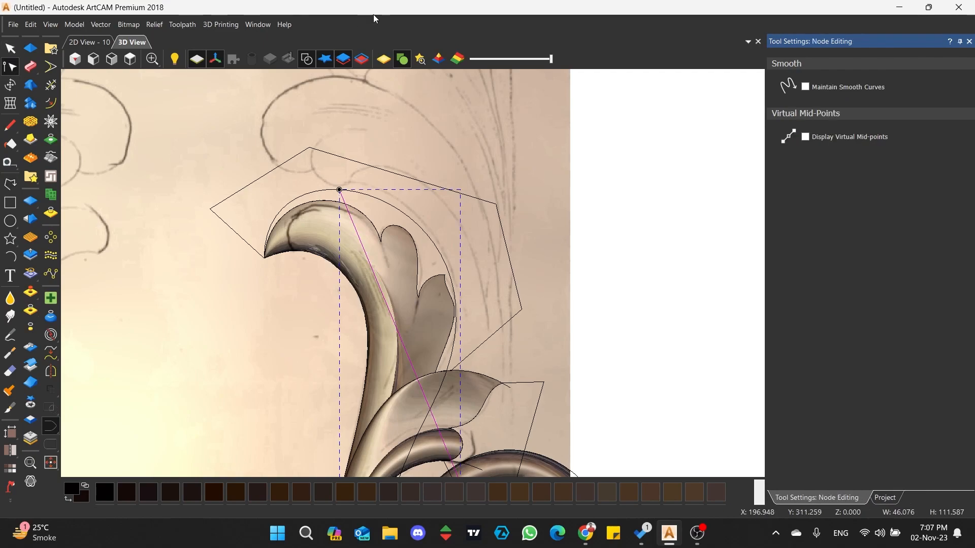
{"action": "left_click_drag", "start_coordinate": [458, 177], "coordinate": [450, 143]}
{"action": "left_click_drag", "start_coordinate": [420, 385], "coordinate": [494, 388]}
{"action": "middle_click_drag", "start_coordinate": [454, 151], "coordinate": [448, 161]}
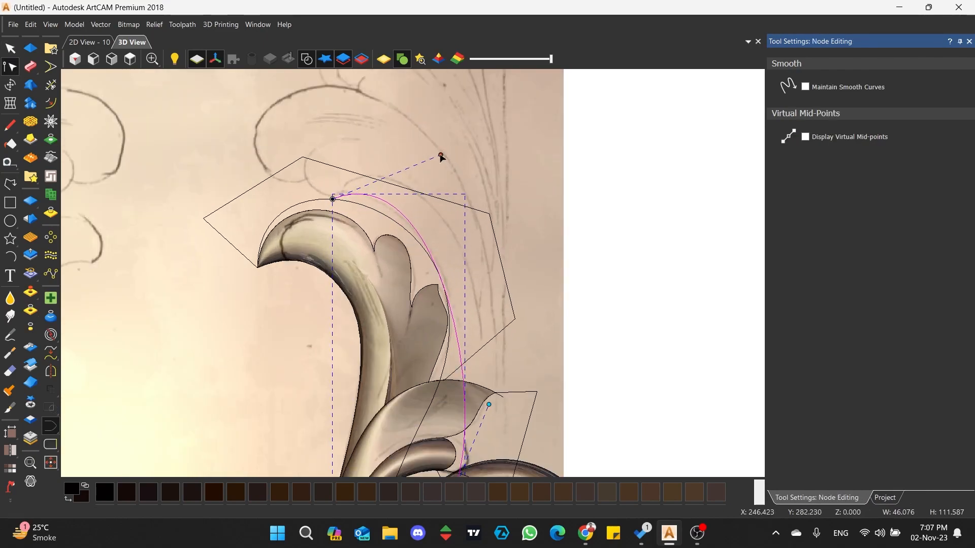
{"action": "middle_click_drag", "start_coordinate": [449, 457], "coordinate": [400, 380]}
{"action": "scroll", "coordinate": [400, 385], "scroll_direction": "up", "scroll_amount": 1}
{"action": "left_click_drag", "start_coordinate": [404, 424], "coordinate": [413, 418]}
{"action": "scroll", "coordinate": [453, 299], "scroll_direction": "down", "scroll_amount": 1}
{"action": "middle_click_drag", "start_coordinate": [358, 148], "coordinate": [373, 202]}
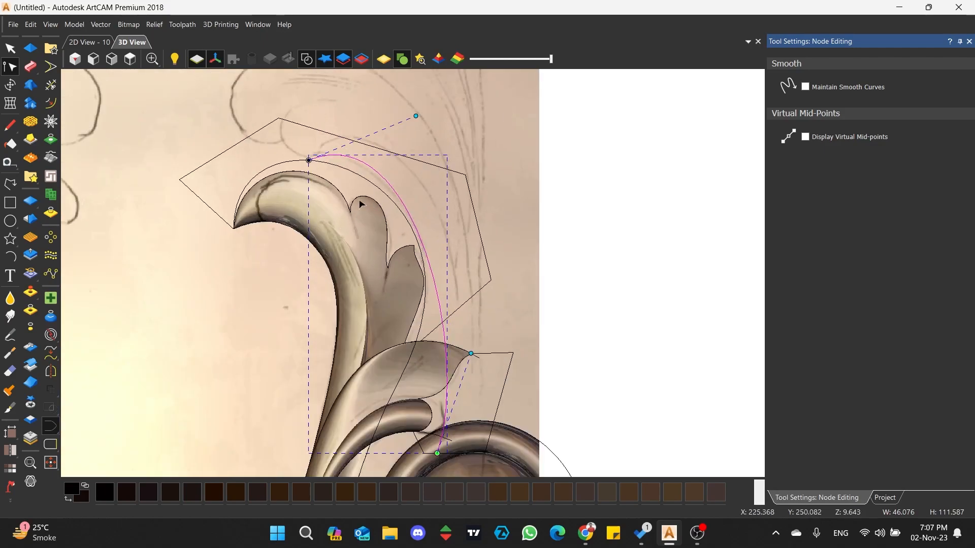
Outline the upper sketched lobe with a curved polyline of about 84 by 150 mm from the medallion to the arc's top end
{"action": "left_click", "coordinate": [10, 186]}
{"action": "scroll", "coordinate": [412, 272], "scroll_direction": "down", "scroll_amount": 1}
{"action": "left_click", "coordinate": [452, 415]}
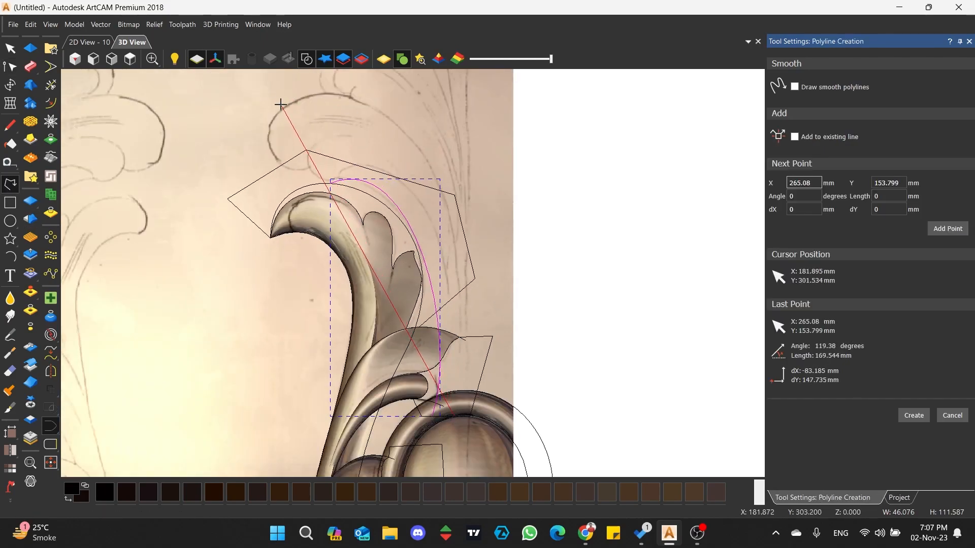
{"action": "key", "text": "a"}
{"action": "key", "text": "a"}
{"action": "left_click_drag", "start_coordinate": [210, 348], "coordinate": [408, 108]}
{"action": "key", "text": "s"}
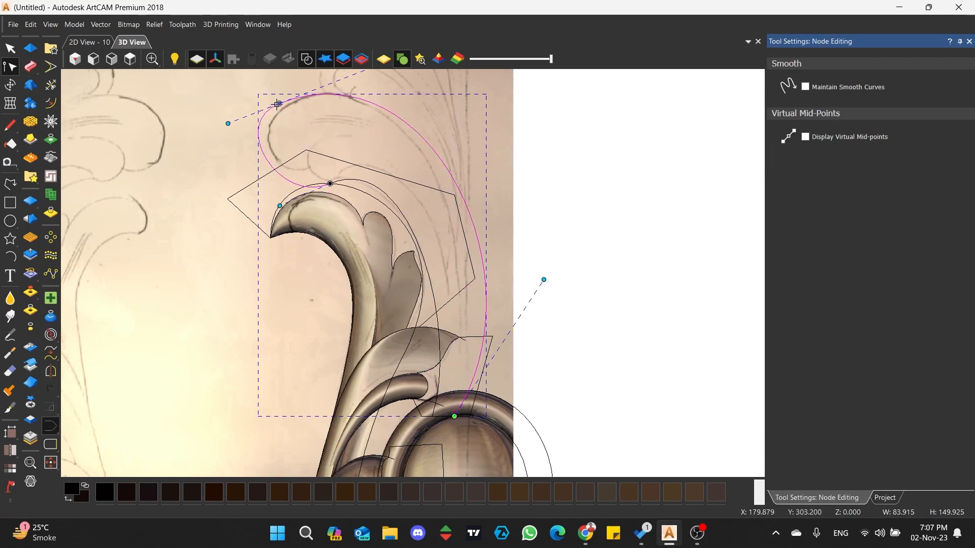
Shape the upper curve around the sketched lobe's rounded end by moving its smooth node and handles
{"action": "left_click_drag", "start_coordinate": [545, 281], "coordinate": [492, 235]}
{"action": "middle_click_drag", "start_coordinate": [452, 152], "coordinate": [453, 243]}
{"action": "left_click_drag", "start_coordinate": [431, 135], "coordinate": [362, 132]}
{"action": "left_click_drag", "start_coordinate": [496, 333], "coordinate": [525, 279]}
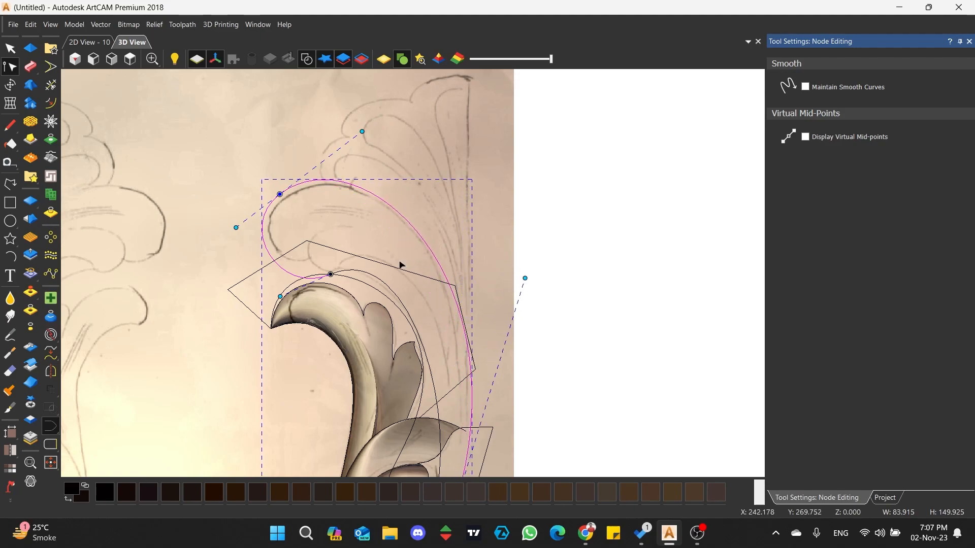
{"action": "scroll", "coordinate": [274, 268], "scroll_direction": "up", "scroll_amount": 2}
{"action": "left_click_drag", "start_coordinate": [283, 152], "coordinate": [288, 159]}
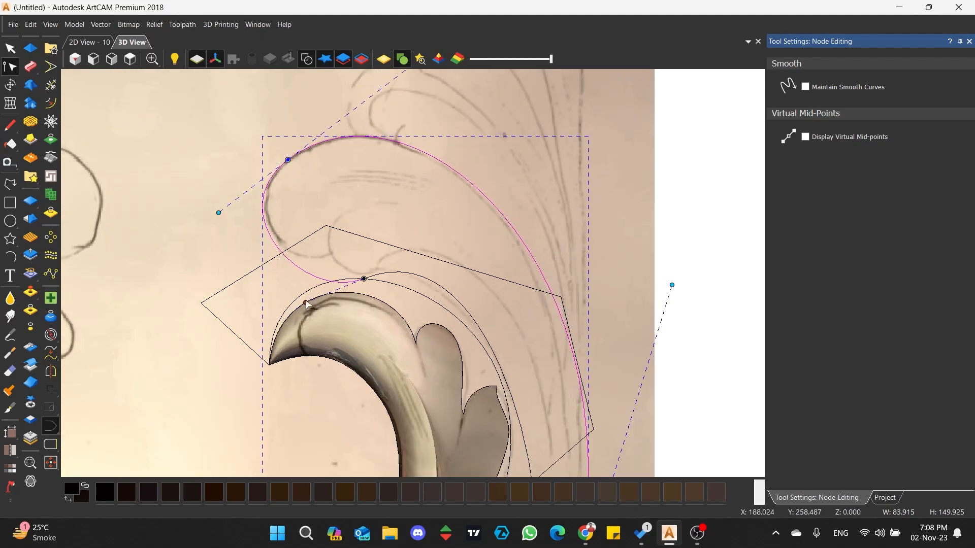
{"action": "left_click_drag", "start_coordinate": [219, 213], "coordinate": [228, 210]}
Refine the outer curve's long side and its lower end at the medallion to follow the sketched stem
{"action": "scroll", "coordinate": [356, 220], "scroll_direction": "down", "scroll_amount": 1}
{"action": "mouse_move", "coordinate": [546, 274]}
{"action": "left_mouse_down"}
{"action": "mouse_move", "coordinate": [526, 263]}
{"action": "mouse_move", "coordinate": [531, 274]}
{"action": "left_mouse_up"}
{"action": "scroll", "coordinate": [435, 257], "scroll_direction": "down", "scroll_amount": 1}
{"action": "scroll", "coordinate": [437, 422], "scroll_direction": "up", "scroll_amount": 2}
{"action": "left_click_drag", "start_coordinate": [440, 414], "coordinate": [455, 414]}
{"action": "scroll", "coordinate": [456, 414], "scroll_direction": "down", "scroll_amount": 1}
{"action": "left_click_drag", "start_coordinate": [497, 126], "coordinate": [468, 142]}
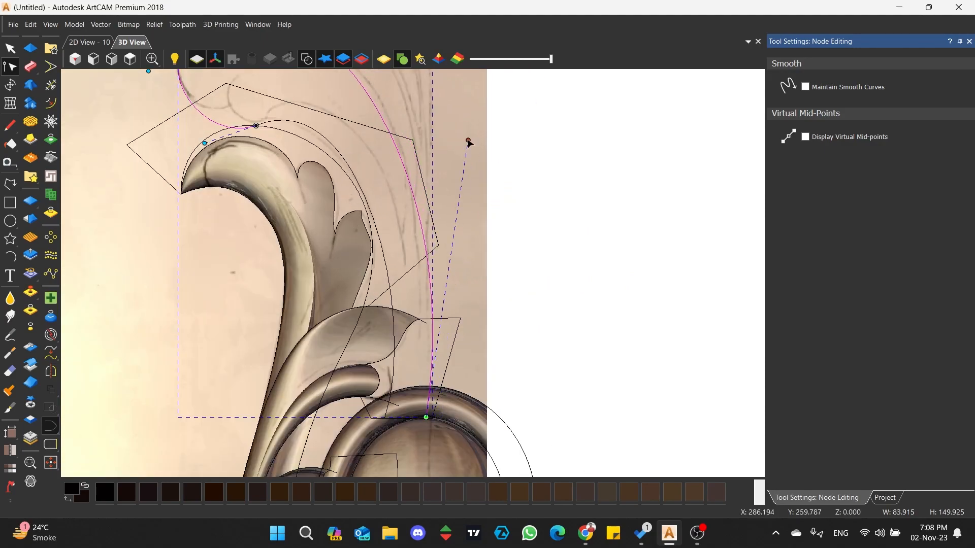
{"action": "scroll", "coordinate": [376, 180], "scroll_direction": "down", "scroll_amount": 2}
{"action": "scroll", "coordinate": [341, 114], "scroll_direction": "up", "scroll_amount": 2}
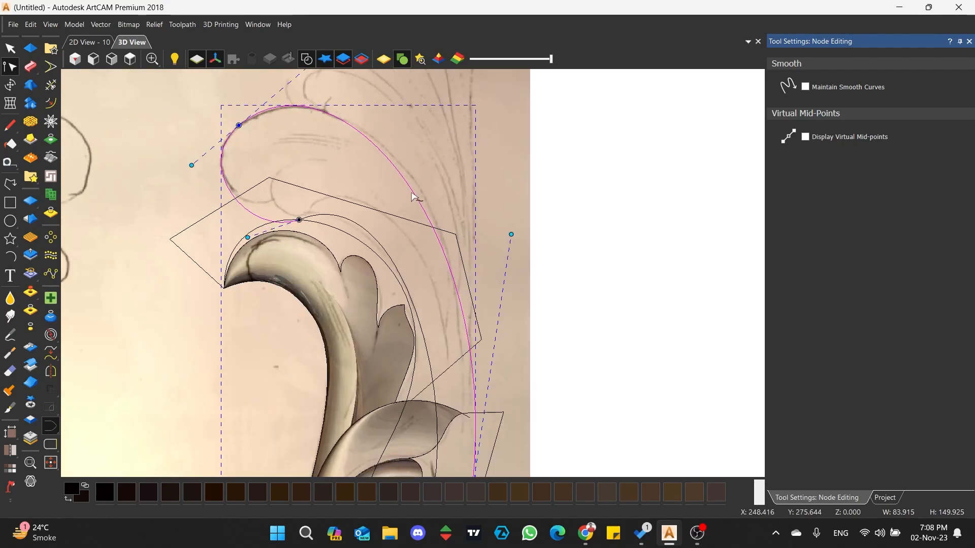
{"action": "scroll", "coordinate": [407, 189], "scroll_direction": "down", "scroll_amount": 2}
{"action": "scroll", "coordinate": [421, 219], "scroll_direction": "up", "scroll_amount": 1}
Set up a Two Rail Sweep between the inner arc and the outer lobe curve with a first cross section
{"action": "left_click", "coordinate": [348, 219]}
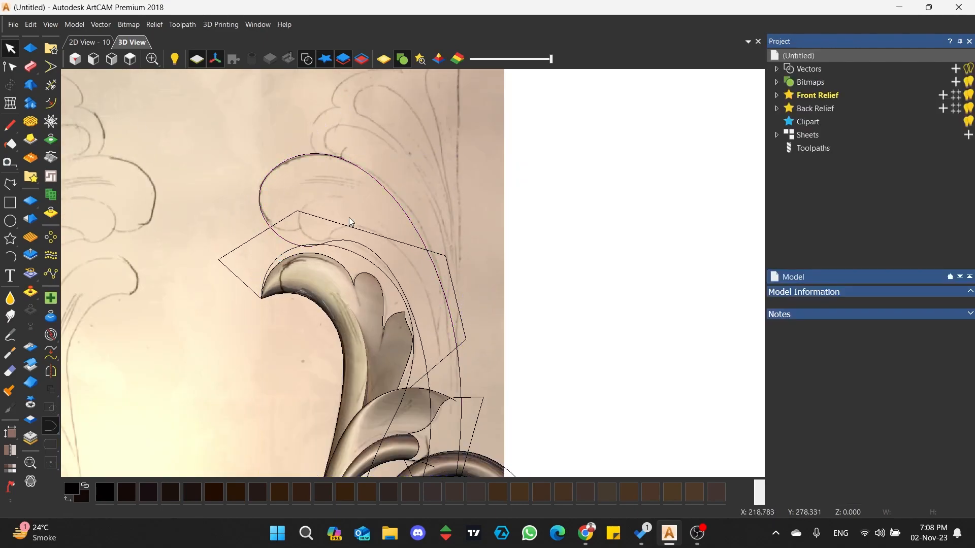
{"action": "left_click", "coordinate": [431, 248]}
{"action": "scroll", "coordinate": [391, 241], "scroll_direction": "down", "scroll_amount": 2}
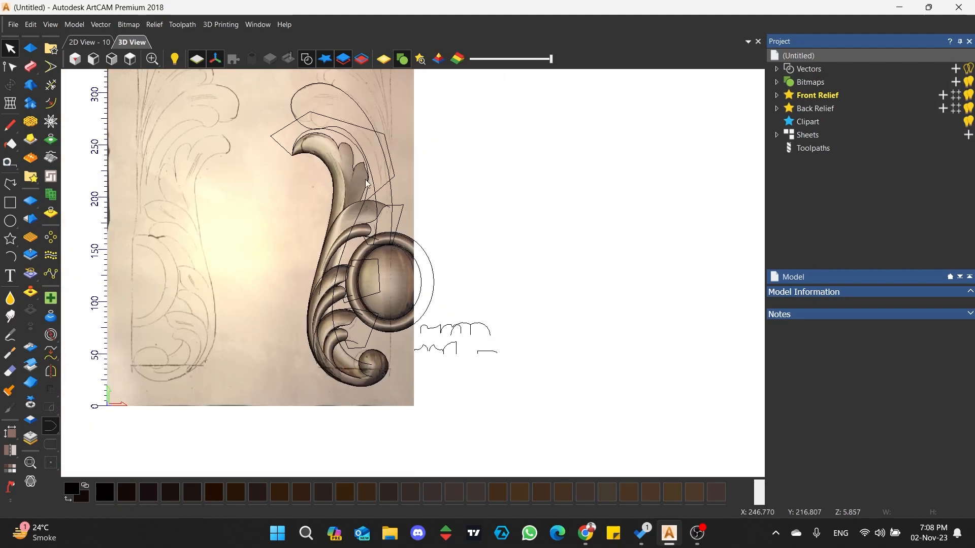
{"action": "scroll", "coordinate": [336, 119], "scroll_direction": "up", "scroll_amount": 1}
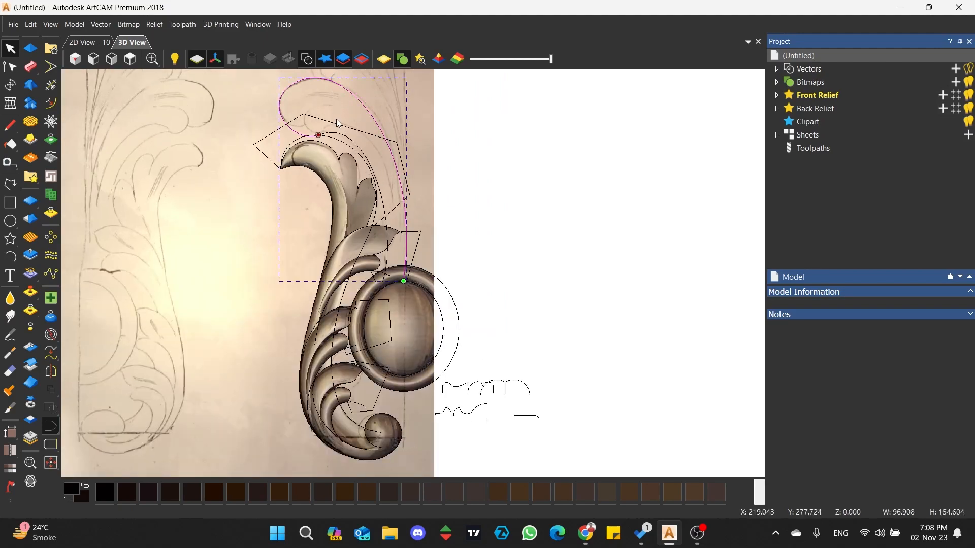
{"action": "left_click", "coordinate": [30, 66]}
{"action": "left_click", "coordinate": [867, 225]}
{"action": "scroll", "coordinate": [312, 112], "scroll_direction": "up", "scroll_amount": 5}
{"action": "middle_click_drag", "start_coordinate": [312, 112], "coordinate": [396, 261]}
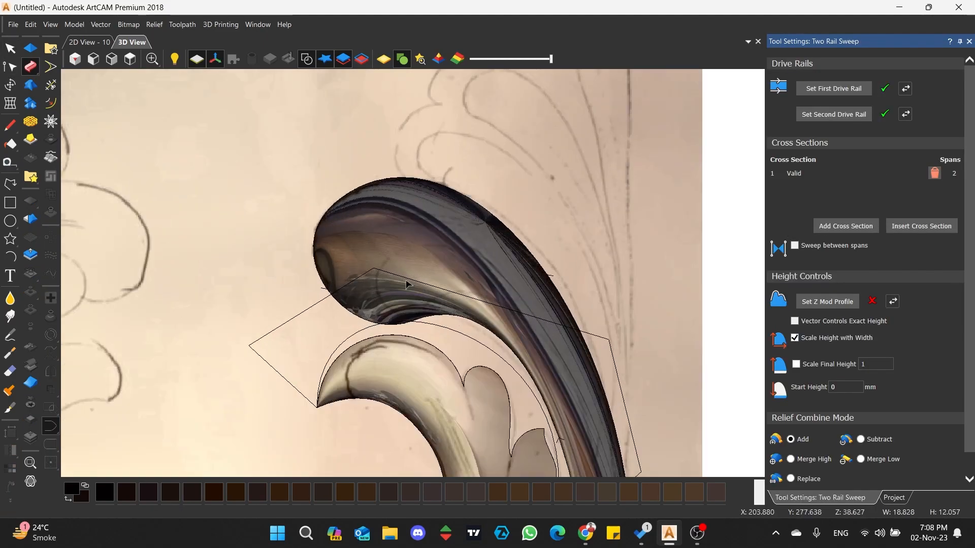
Add further cross sections to the sweep for a total of three
{"action": "left_click_drag", "start_coordinate": [396, 261], "coordinate": [507, 167]}
{"action": "left_click", "coordinate": [833, 229]}
{"action": "left_click", "coordinate": [833, 228]}
{"action": "left_click_drag", "start_coordinate": [548, 229], "coordinate": [460, 226]}
{"action": "scroll", "coordinate": [412, 211], "scroll_direction": "up", "scroll_amount": 5}
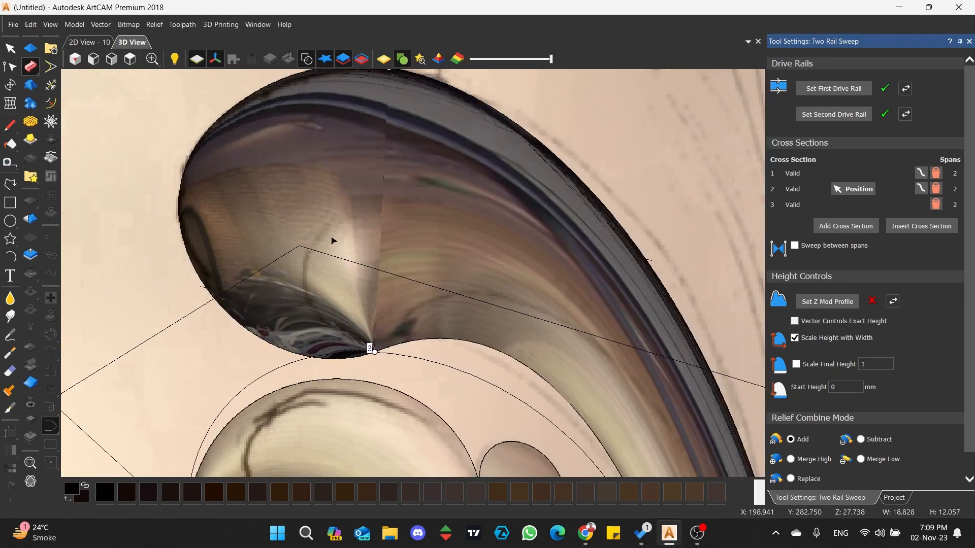
{"action": "left_click_drag", "start_coordinate": [333, 240], "coordinate": [264, 283]}
{"action": "left_click", "coordinate": [130, 59]}
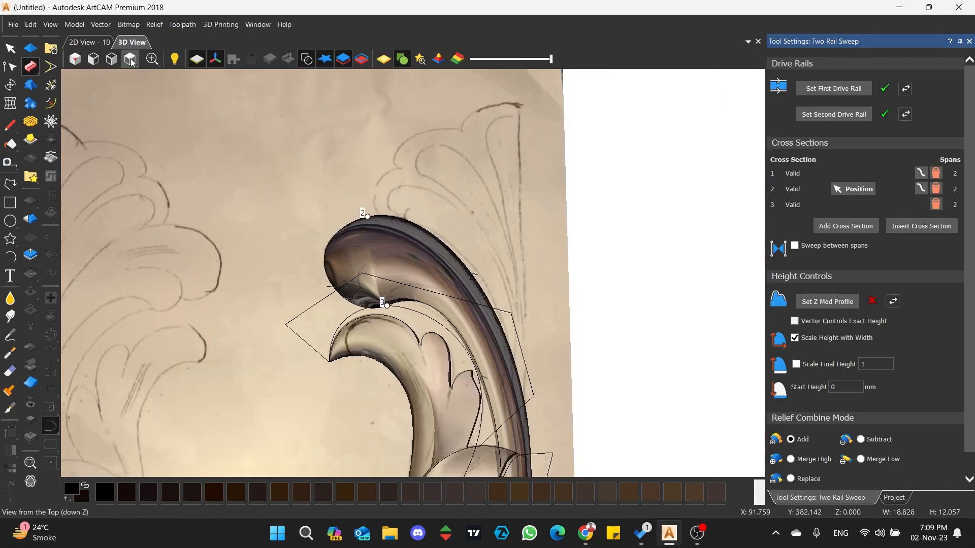
Reposition the second cross section's point on the inner rail close to the rail's upper end
{"action": "scroll", "coordinate": [410, 213], "scroll_direction": "up", "scroll_amount": 4}
{"action": "left_click_drag", "start_coordinate": [416, 385], "coordinate": [432, 383]}
{"action": "scroll", "coordinate": [408, 266], "scroll_direction": "down", "scroll_amount": 2}
{"action": "scroll", "coordinate": [365, 200], "scroll_direction": "up", "scroll_amount": 2}
{"action": "left_click_drag", "start_coordinate": [364, 197], "coordinate": [355, 314]}
{"action": "scroll", "coordinate": [448, 330], "scroll_direction": "down", "scroll_amount": 3}
{"action": "scroll", "coordinate": [448, 330], "scroll_direction": "up", "scroll_amount": 3}
Scale the sweep's final height to 12 and set its relief combine mode to Merge High
{"action": "left_click", "coordinate": [795, 364]}
{"action": "left_click", "coordinate": [874, 364]}
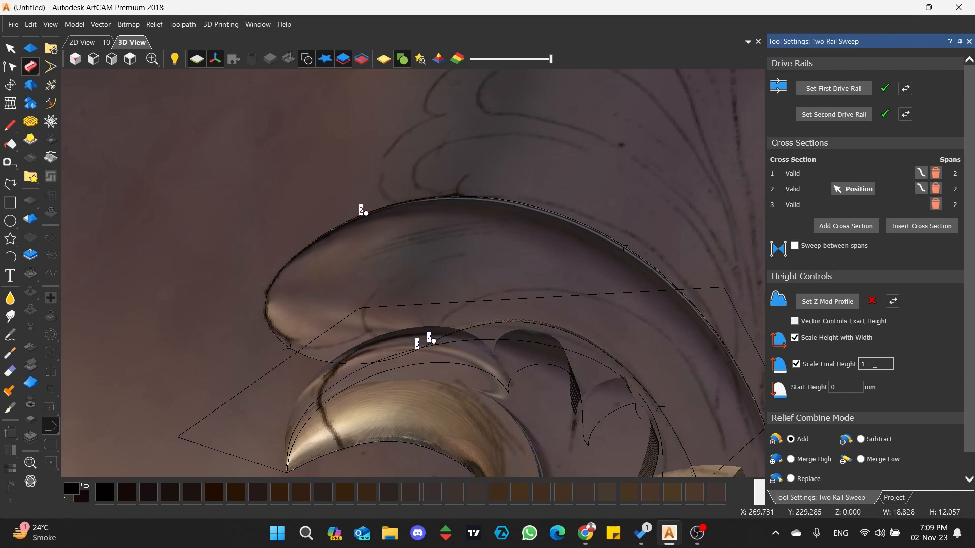
{"action": "type", "text": "2"}
{"action": "scroll", "coordinate": [410, 265], "scroll_direction": "down", "scroll_amount": 2}
{"action": "left_click_drag", "start_coordinate": [442, 249], "coordinate": [881, 499]}
{"action": "left_click", "coordinate": [791, 459]}
{"action": "scroll", "coordinate": [518, 238], "scroll_direction": "up", "scroll_amount": 1}
{"action": "left_click_drag", "start_coordinate": [312, 238], "coordinate": [773, 396]}
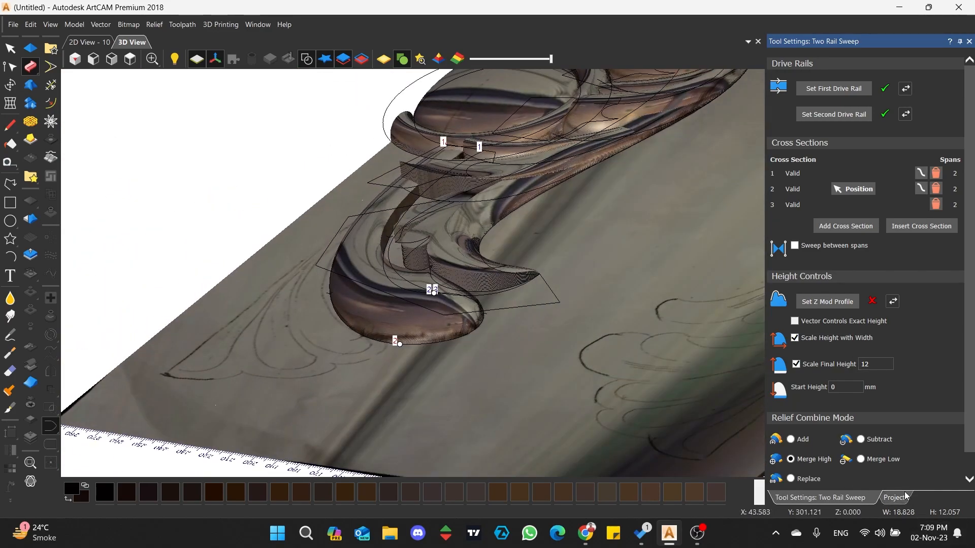
Add a new relief layer to the Front Relief and finish the upper lobe's Two Rail Sweep on it
{"action": "left_click", "coordinate": [902, 495]}
{"action": "left_click", "coordinate": [942, 95]}
{"action": "left_click", "coordinate": [807, 111]}
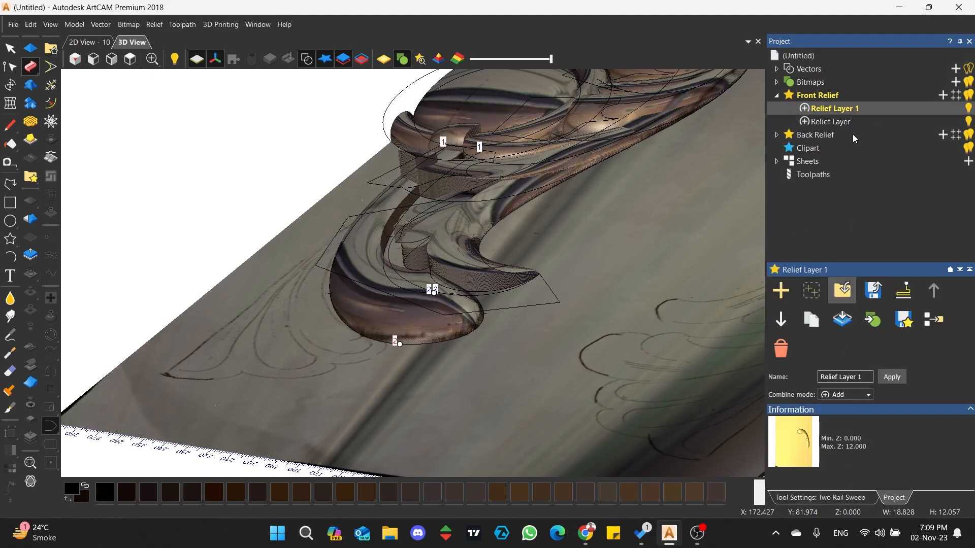
{"action": "left_click", "coordinate": [834, 498]}
{"action": "scroll", "coordinate": [859, 469], "scroll_direction": "down", "scroll_amount": 1}
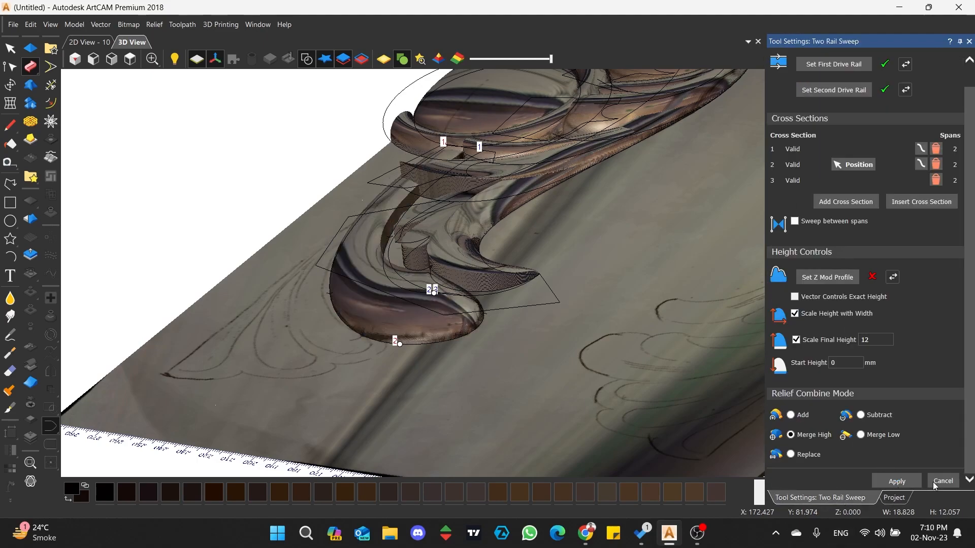
{"action": "left_click", "coordinate": [941, 481]}
Draw a straight polyline about 128 mm long from the stem base beside the medallion to the notch under the upper lobe
{"action": "left_click", "coordinate": [130, 59]}
{"action": "scroll", "coordinate": [423, 206], "scroll_direction": "up", "scroll_amount": 4}
{"action": "left_click", "coordinate": [10, 184]}
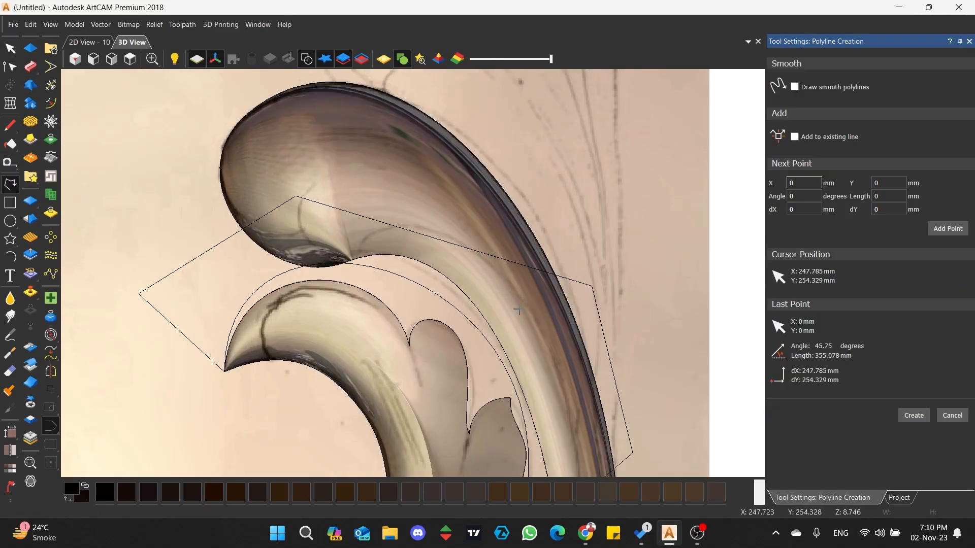
{"action": "scroll", "coordinate": [384, 212], "scroll_direction": "down", "scroll_amount": 3}
{"action": "scroll", "coordinate": [476, 421], "scroll_direction": "up", "scroll_amount": 1}
{"action": "left_click", "coordinate": [455, 424]}
{"action": "scroll", "coordinate": [452, 422], "scroll_direction": "up", "scroll_amount": 1}
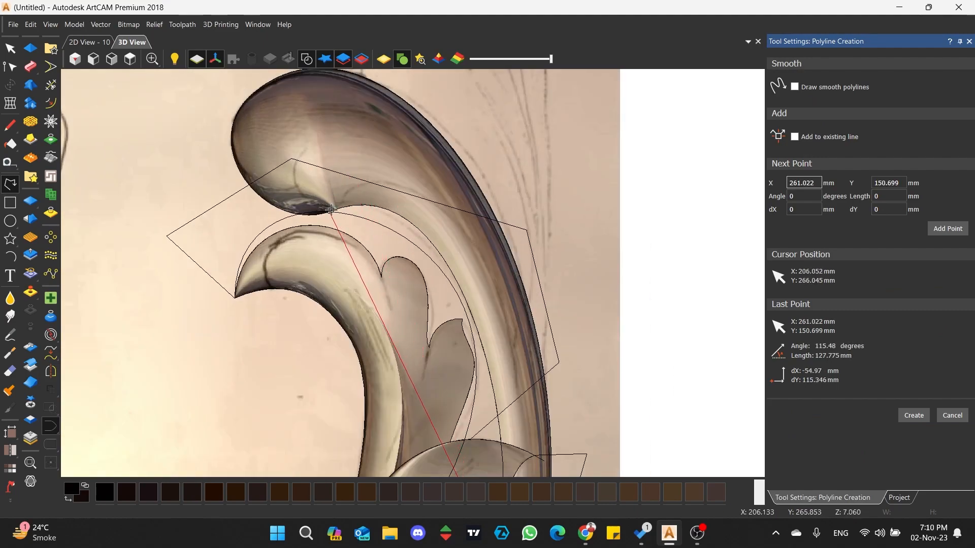
{"action": "right_click", "coordinate": [331, 210]}
Bend the new line into a curve that follows the middle of the stem and arches over into the lobe's notch
{"action": "left_click", "coordinate": [10, 67]}
{"action": "scroll", "coordinate": [411, 339], "scroll_direction": "down", "scroll_amount": 2}
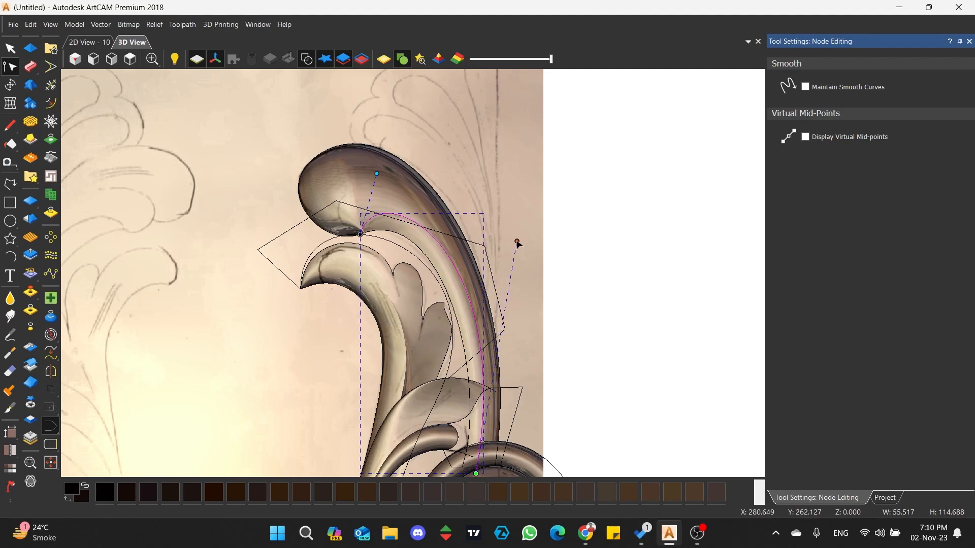
{"action": "left_click_drag", "start_coordinate": [514, 239], "coordinate": [519, 262]}
{"action": "scroll", "coordinate": [441, 171], "scroll_direction": "up", "scroll_amount": 2}
{"action": "left_click_drag", "start_coordinate": [352, 177], "coordinate": [365, 176]}
{"action": "scroll", "coordinate": [385, 183], "scroll_direction": "down", "scroll_amount": 2}
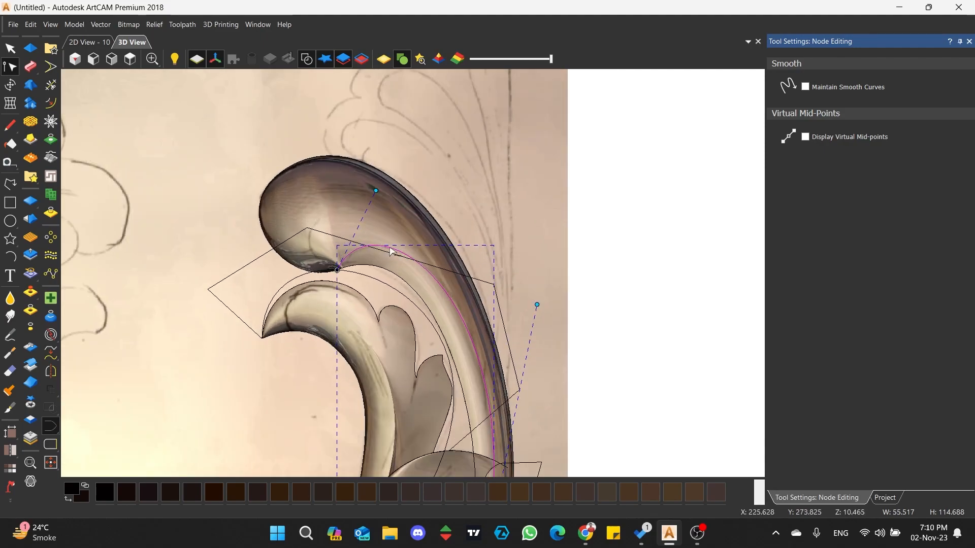
Close the curve into a stem outline about 60 by 124 mm with a short base edge, and bow its inner side past the stem's inner edge
{"action": "middle_click_drag", "start_coordinate": [445, 446], "coordinate": [434, 323]}
{"action": "scroll", "coordinate": [434, 323], "scroll_direction": "up", "scroll_amount": 1}
{"action": "key", "text": "i"}
{"action": "left_click_drag", "start_coordinate": [433, 324], "coordinate": [416, 358]}
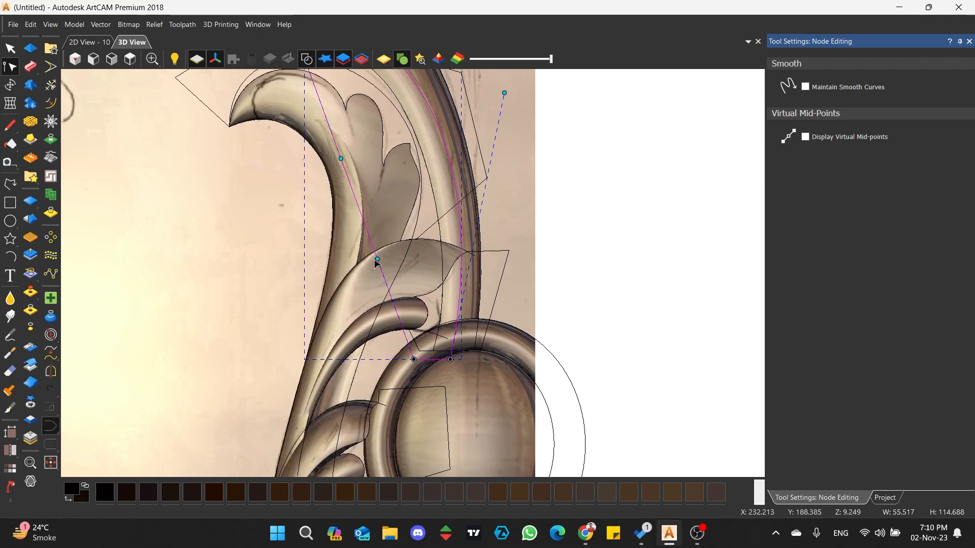
{"action": "middle_click_drag", "start_coordinate": [397, 132], "coordinate": [413, 238]}
{"action": "scroll", "coordinate": [413, 238], "scroll_direction": "up", "scroll_amount": 1}
{"action": "left_click_drag", "start_coordinate": [403, 183], "coordinate": [402, 154]}
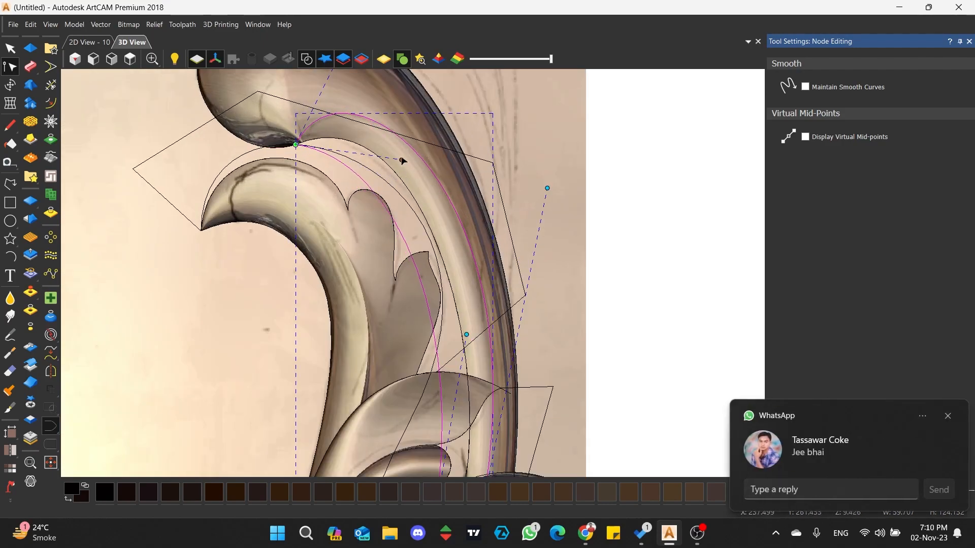
{"action": "left_click", "coordinate": [947, 390]}
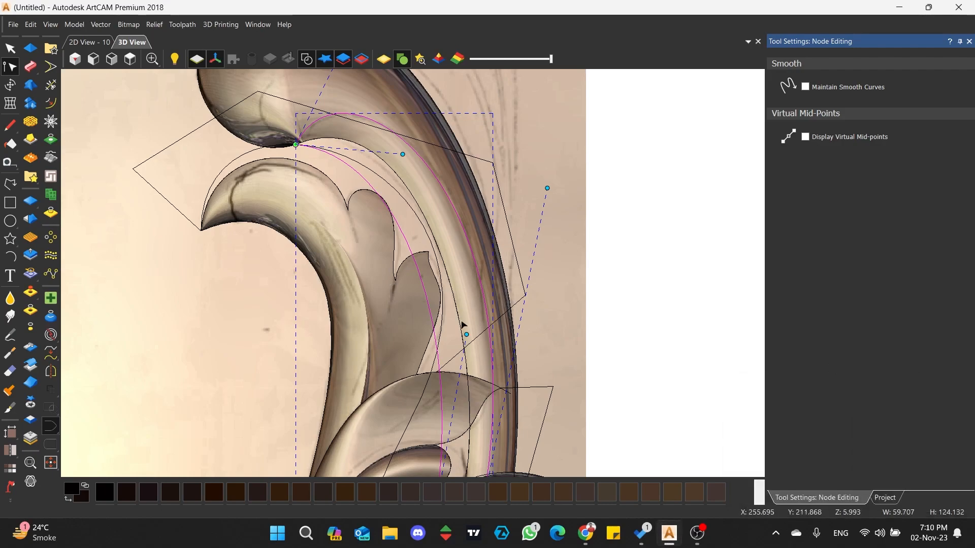
{"action": "middle_click_drag", "start_coordinate": [415, 267], "coordinate": [393, 214]}
{"action": "scroll", "coordinate": [393, 213], "scroll_direction": "down", "scroll_amount": 1}
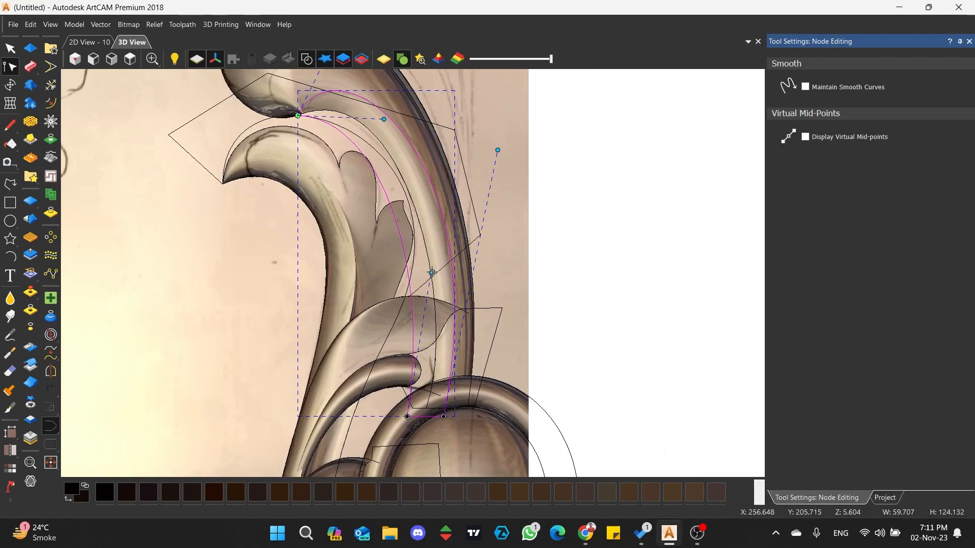
Set up the Shape Editor for the stem outline with a round profile and the Subtract combine mode
{"action": "left_click", "coordinate": [10, 48]}
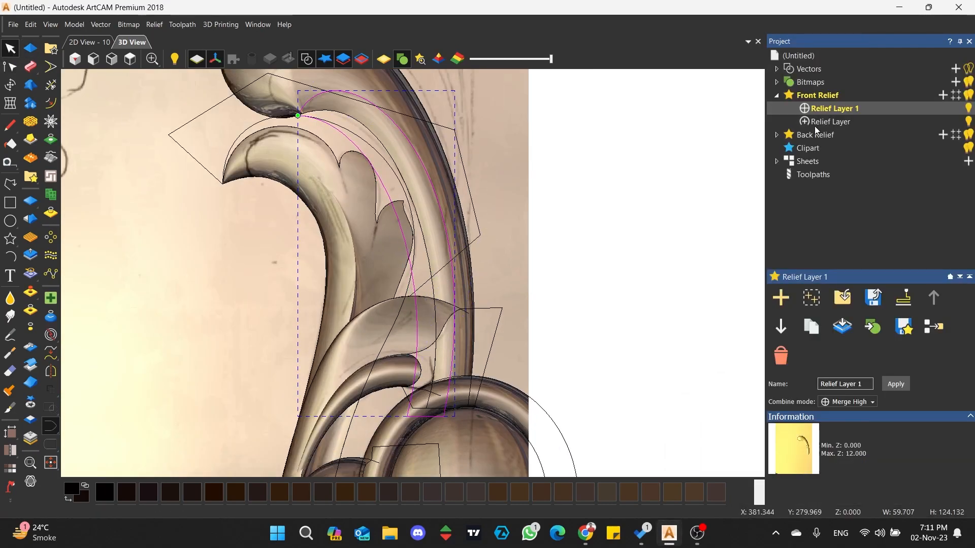
{"action": "left_click", "coordinate": [30, 48]}
{"action": "left_click", "coordinate": [794, 81]}
{"action": "left_click_drag", "start_coordinate": [873, 164], "coordinate": [874, 150]}
{"action": "left_click", "coordinate": [862, 455]}
Set the round profile's angle to 66, check the hollow in the stem, and apply the subtraction
{"action": "middle_click_drag", "start_coordinate": [456, 228], "coordinate": [524, 341]}
{"action": "scroll", "coordinate": [523, 341], "scroll_direction": "up", "scroll_amount": 1}
{"action": "left_click", "coordinate": [306, 58]}
{"action": "scroll", "coordinate": [426, 300], "scroll_direction": "up", "scroll_amount": 2}
{"action": "left_click_drag", "start_coordinate": [396, 328], "coordinate": [406, 219]}
{"action": "left_click_drag", "start_coordinate": [874, 150], "coordinate": [875, 158]}
{"action": "left_click_drag", "start_coordinate": [350, 193], "coordinate": [476, 313]}
{"action": "left_click", "coordinate": [130, 58]}
{"action": "scroll", "coordinate": [496, 254], "scroll_direction": "up", "scroll_amount": 3}
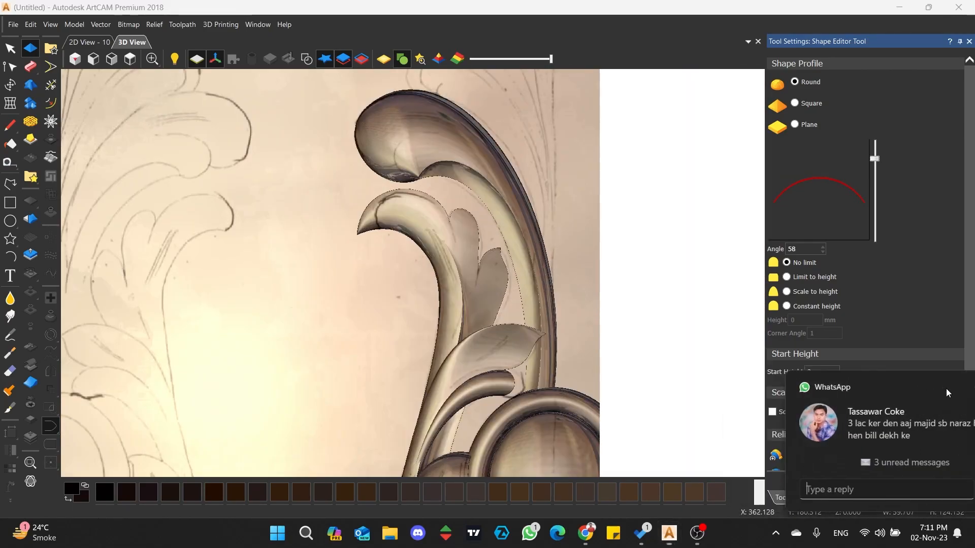
{"action": "left_click", "coordinate": [962, 387]}
{"action": "scroll", "coordinate": [464, 186], "scroll_direction": "up", "scroll_amount": 2}
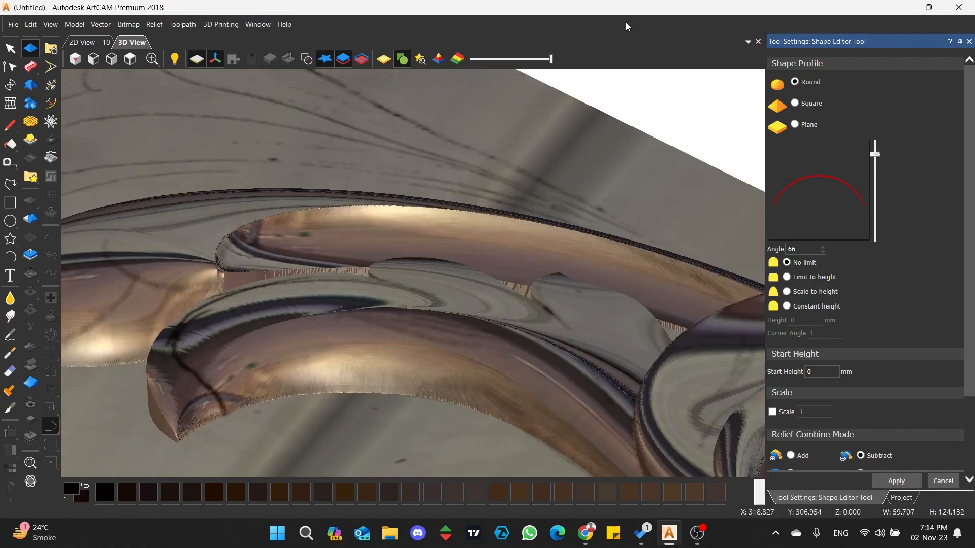
{"action": "left_click_drag", "start_coordinate": [626, 27], "coordinate": [556, 302]}
{"action": "left_click", "coordinate": [943, 481]}
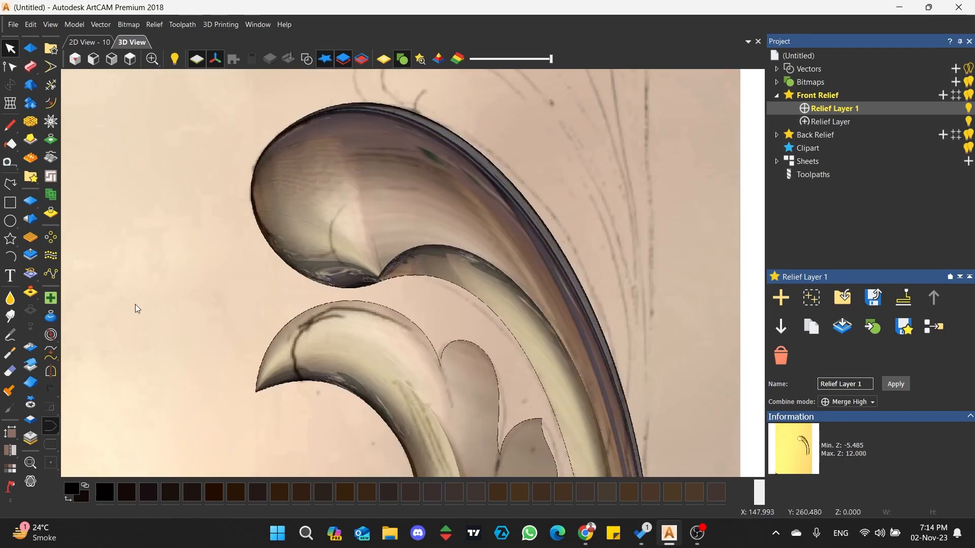
Draw an arc inside the upper lobe and reshape it into a wide curve ending at the lobe's lower edge beyond the notch
{"action": "left_click", "coordinate": [10, 185]}
{"action": "left_click", "coordinate": [543, 277]}
{"action": "left_click", "coordinate": [375, 284]}
{"action": "key", "text": "a"}
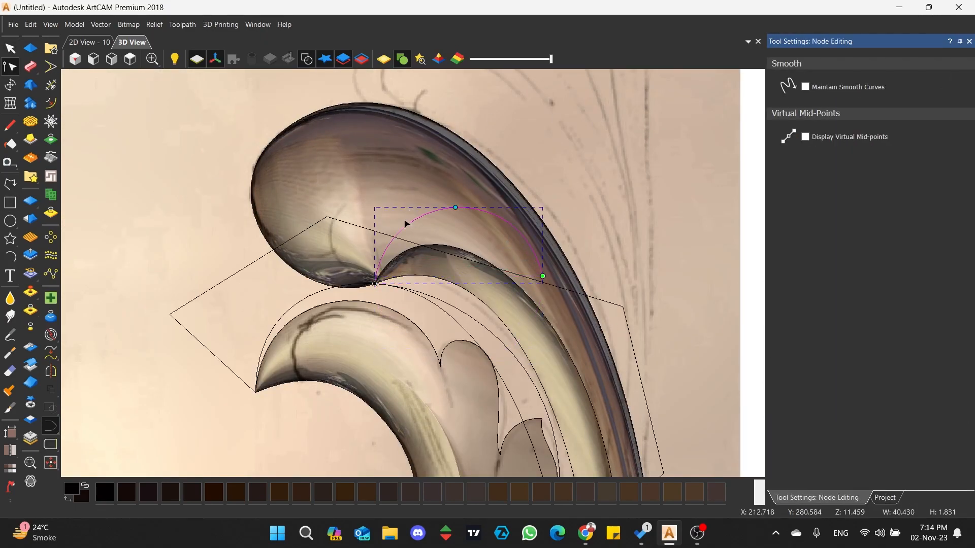
{"action": "left_click_drag", "start_coordinate": [386, 189], "coordinate": [227, 234]}
{"action": "left_click_drag", "start_coordinate": [421, 100], "coordinate": [412, 102]}
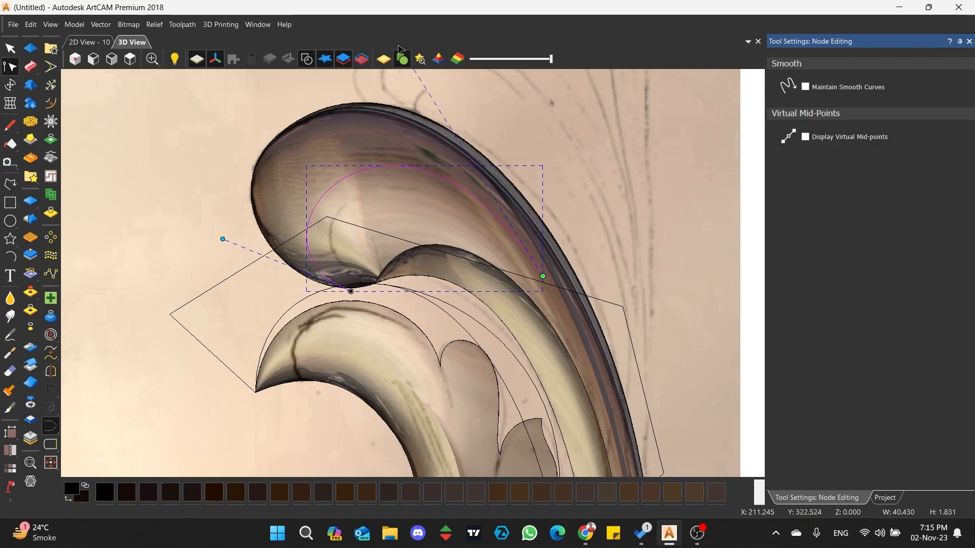
Draw a second, lower curve from the stem to the lobe's notch, and fine-tune the end node of the wide upper curve
{"action": "left_click", "coordinate": [10, 184]}
{"action": "left_click", "coordinate": [525, 293]}
{"action": "left_click", "coordinate": [374, 293]}
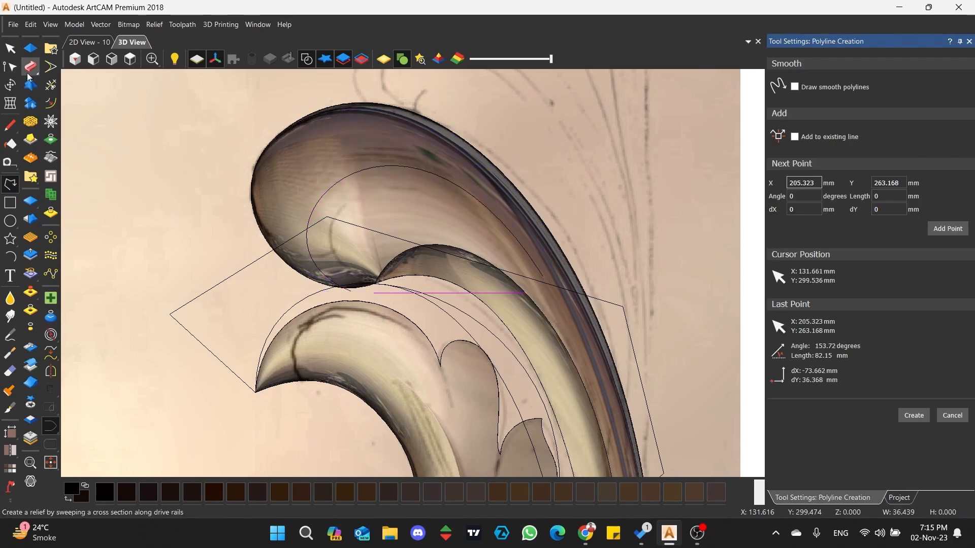
{"action": "left_click", "coordinate": [10, 66]}
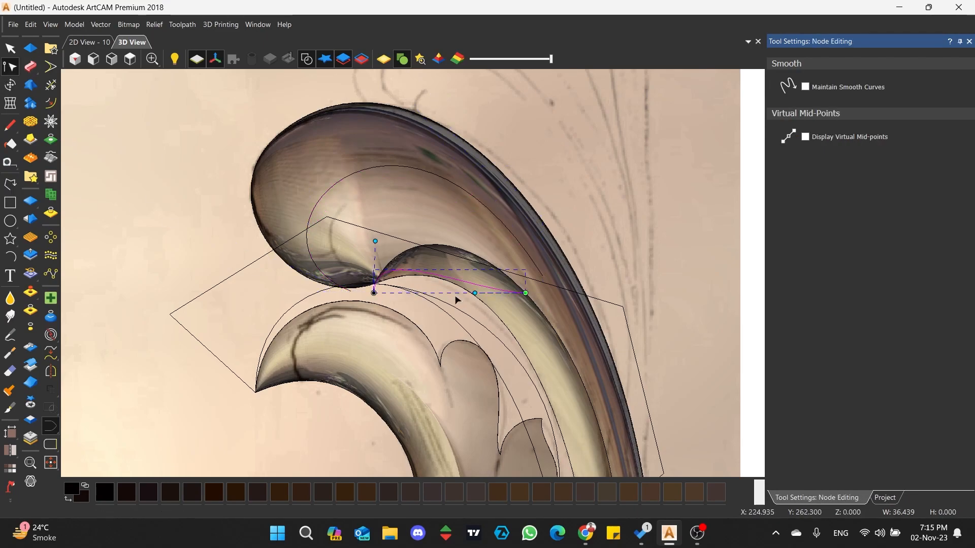
{"action": "left_click", "coordinate": [484, 203]}
{"action": "left_click_drag", "start_coordinate": [543, 275], "coordinate": [544, 270]}
{"action": "scroll", "coordinate": [426, 231], "scroll_direction": "down", "scroll_amount": 3}
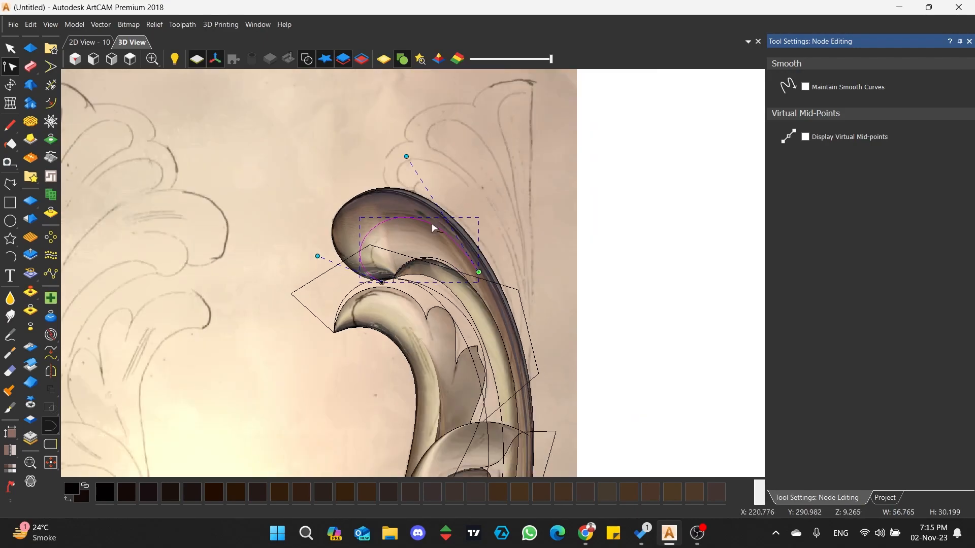
{"action": "scroll", "coordinate": [427, 231], "scroll_direction": "up", "scroll_amount": 2}
Draw two horizontal lines about 23 mm long on blank area beside the lobe and bend the upper one into a lopsided hump profile
{"action": "left_click", "coordinate": [69, 294]}
{"action": "left_click", "coordinate": [11, 184]}
{"action": "left_click", "coordinate": [497, 206]}
{"action": "left_click", "coordinate": [571, 206]}
{"action": "key", "text": "space"}
{"action": "left_click", "coordinate": [494, 188]}
{"action": "left_click", "coordinate": [571, 188]}
{"action": "left_click", "coordinate": [10, 66]}
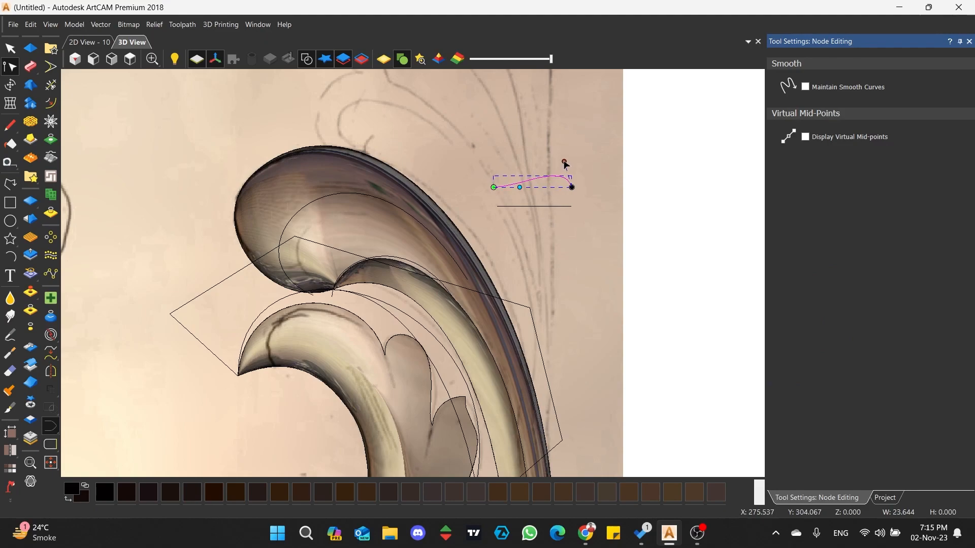
{"action": "scroll", "coordinate": [520, 173], "scroll_direction": "up", "scroll_amount": 3}
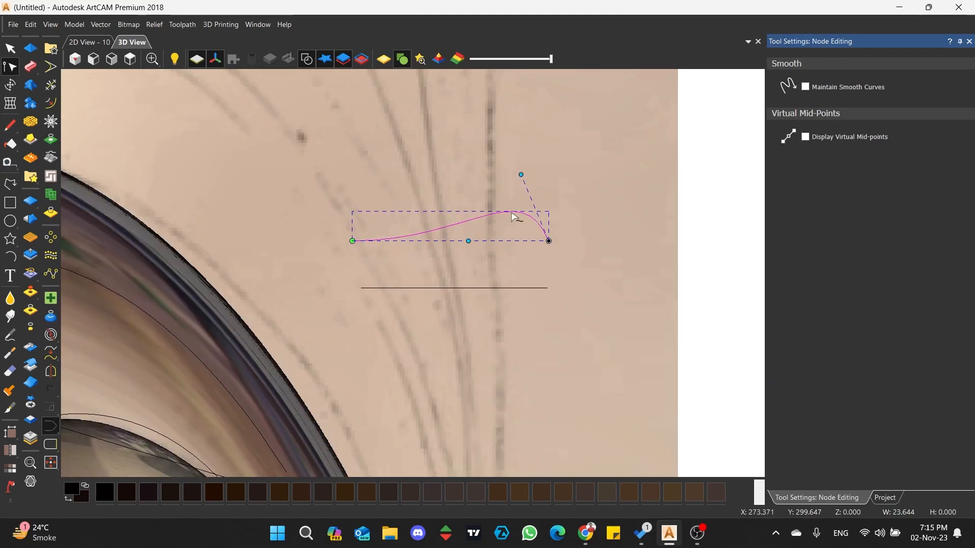
Create a horizontally mirrored copy of the hump profile over the original
{"action": "left_click", "coordinate": [10, 49]}
{"action": "left_click", "coordinate": [50, 372]}
{"action": "left_click", "coordinate": [859, 167]}
{"action": "left_click", "coordinate": [927, 86]}
Two Rail Sweep the mirrored hump profile and the straight line between the lobe's two inner curves, combined with Subtract
{"action": "scroll", "coordinate": [512, 198], "scroll_direction": "down", "scroll_amount": 4}
{"action": "scroll", "coordinate": [354, 252], "scroll_direction": "up", "scroll_amount": 2}
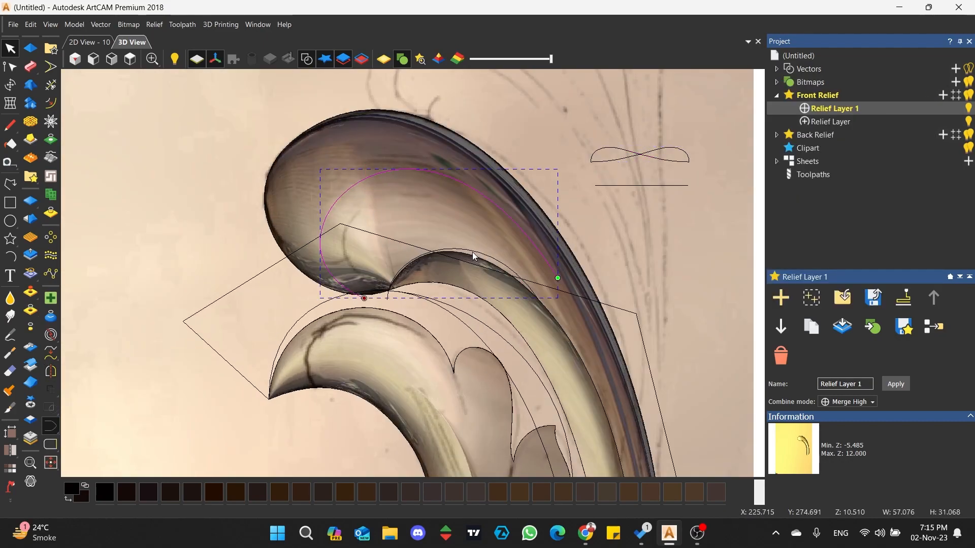
{"action": "left_click", "coordinate": [31, 67]}
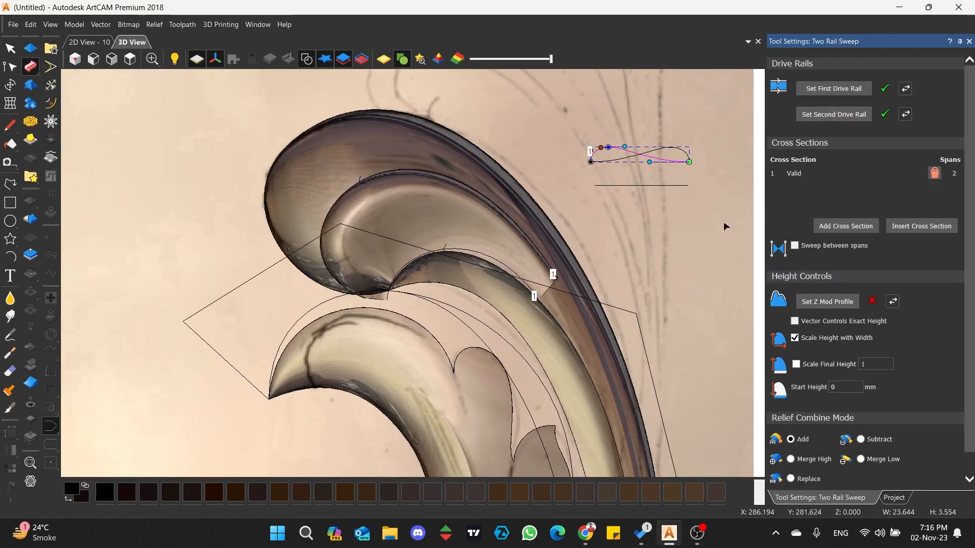
{"action": "left_click", "coordinate": [826, 226]}
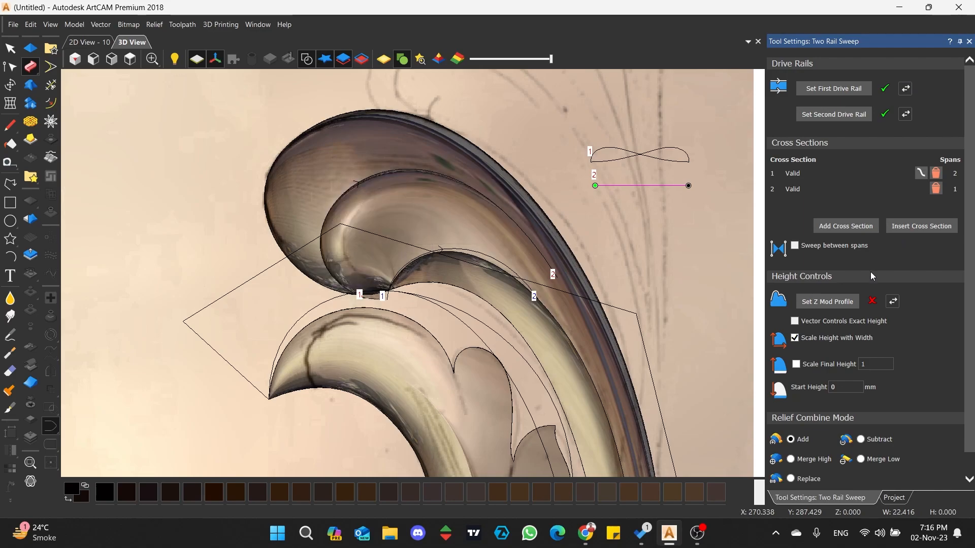
{"action": "left_click", "coordinate": [861, 440]}
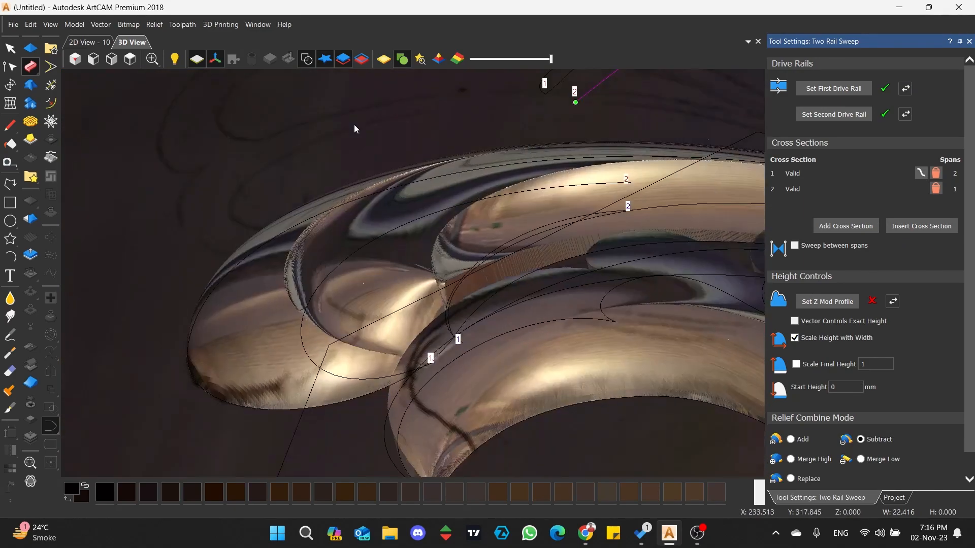
{"action": "scroll", "coordinate": [887, 471], "scroll_direction": "down", "scroll_amount": 1}
{"action": "left_click", "coordinate": [895, 480]}
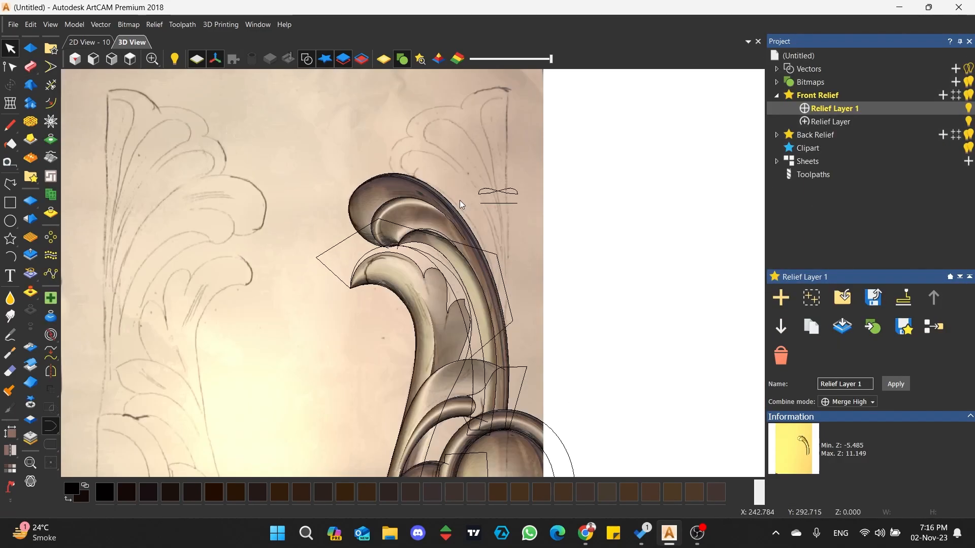
Draw a closed trimming outline about 44 by 28 mm around the lobe's lower edge, with its upper side curved into two scallops
{"action": "scroll", "coordinate": [388, 213], "scroll_direction": "up", "scroll_amount": 3}
{"action": "left_click", "coordinate": [10, 184]}
{"action": "scroll", "coordinate": [367, 280], "scroll_direction": "up", "scroll_amount": 2}
{"action": "left_click", "coordinate": [486, 341]}
{"action": "left_click", "coordinate": [152, 131]}
{"action": "left_click", "coordinate": [100, 293]}
{"action": "left_click", "coordinate": [297, 417]}
{"action": "left_click", "coordinate": [557, 422]}
{"action": "left_click", "coordinate": [488, 341]}
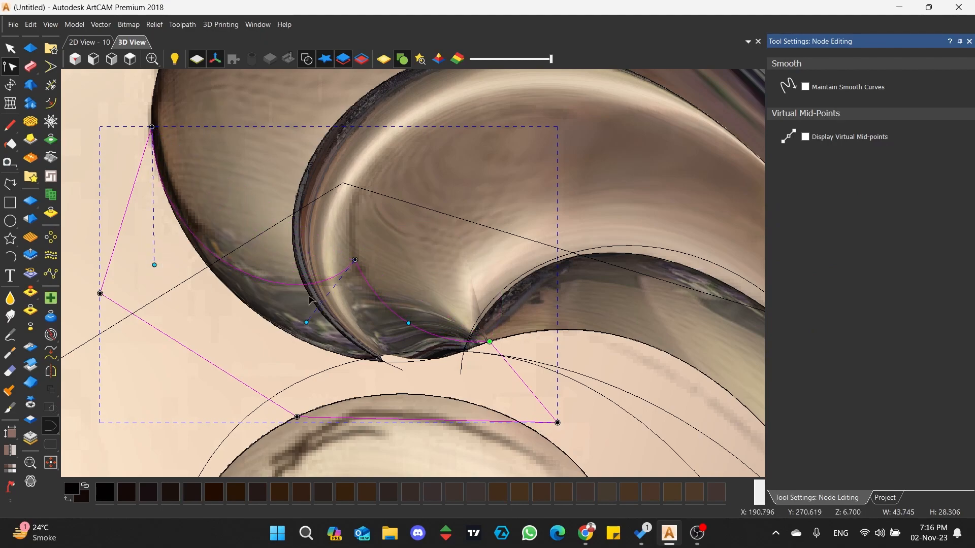
Clear the relief inside the trimming outline and check the lobe's scalloped lower edge from several angles
{"action": "left_click", "coordinate": [31, 309]}
{"action": "scroll", "coordinate": [444, 220], "scroll_direction": "down", "scroll_amount": 3}
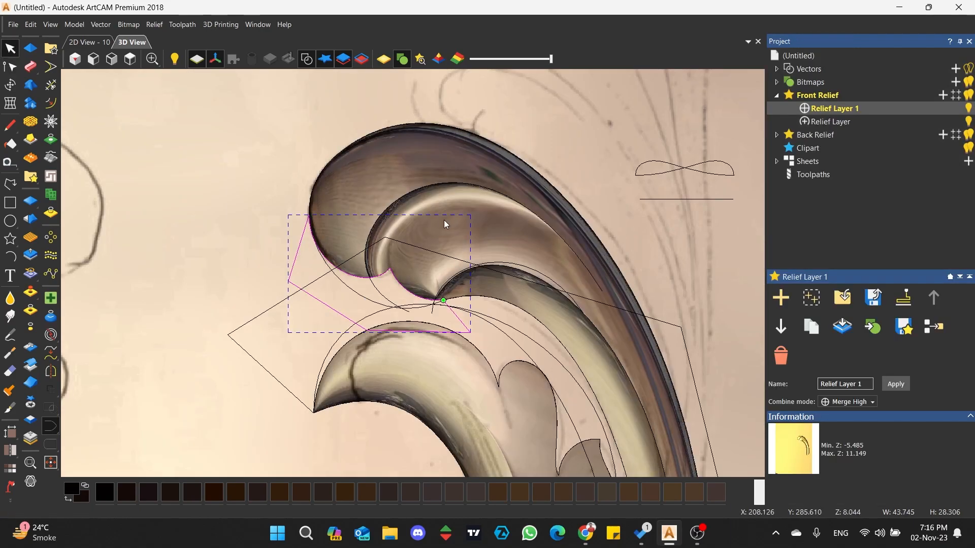
{"action": "middle_click_drag", "start_coordinate": [444, 220], "coordinate": [336, 209]}
{"action": "left_click", "coordinate": [447, 257]}
{"action": "left_click_drag", "start_coordinate": [446, 257], "coordinate": [385, 218]}
{"action": "left_click", "coordinate": [130, 58]}
{"action": "scroll", "coordinate": [434, 198], "scroll_direction": "up", "scroll_amount": 5}
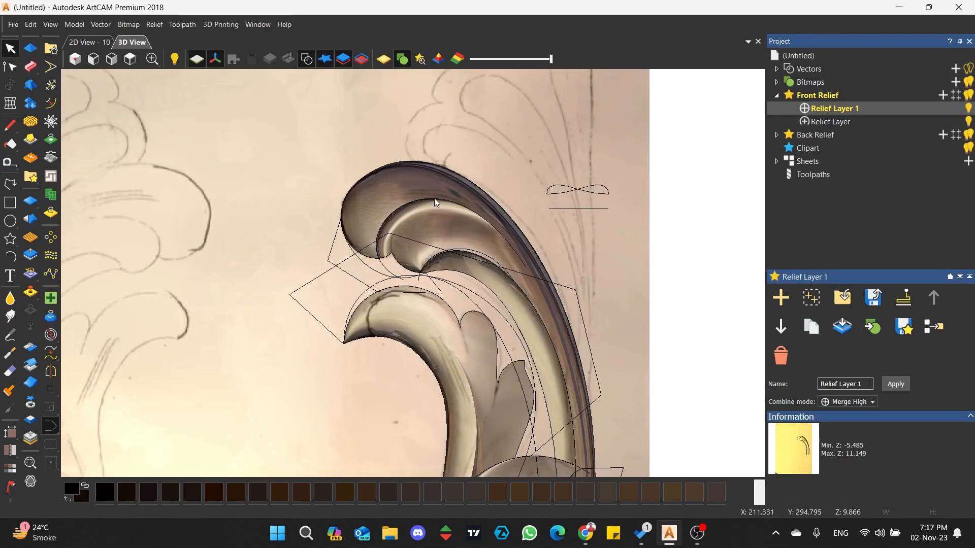
Cut the finished lobe and stem out as relief clipart and paste it back onto the layer with Merge High
{"action": "left_click", "coordinate": [30, 402]}
{"action": "scroll", "coordinate": [517, 264], "scroll_direction": "down", "scroll_amount": 4}
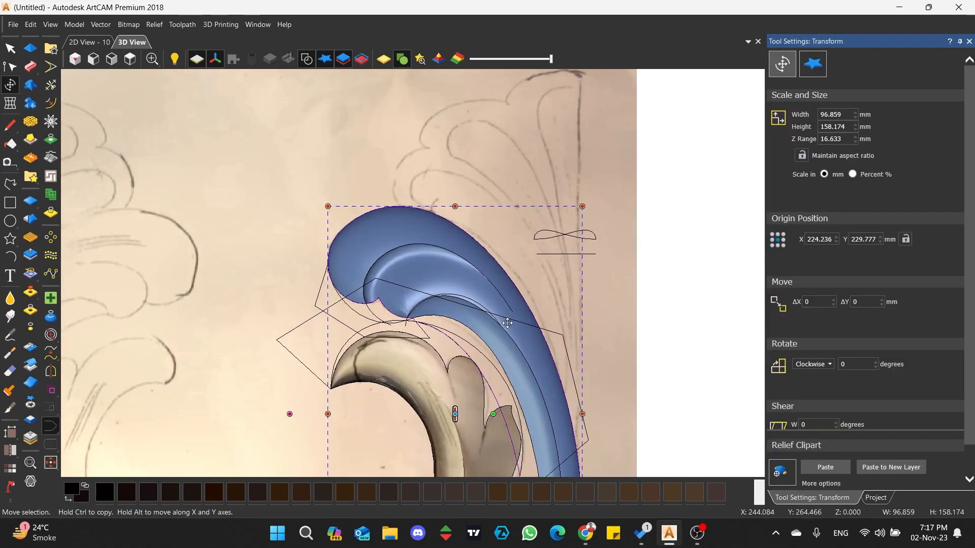
{"action": "left_click", "coordinate": [814, 63]}
{"action": "left_click", "coordinate": [823, 464]}
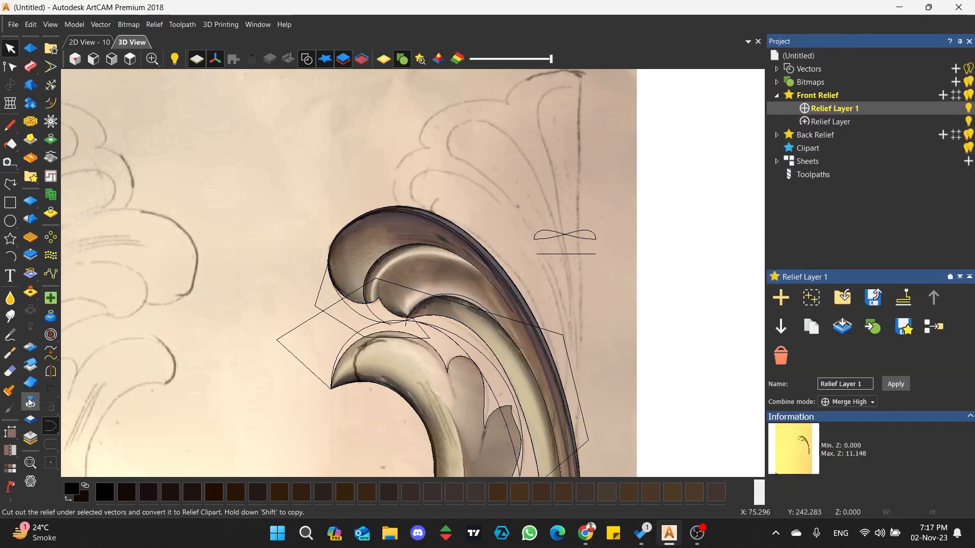
Cut the lobe and stem out as clipart again and set its Z range to 12 mm, with Merge High as paste mode
{"action": "key", "text": "ctrl+z"}
{"action": "left_click", "coordinate": [812, 63]}
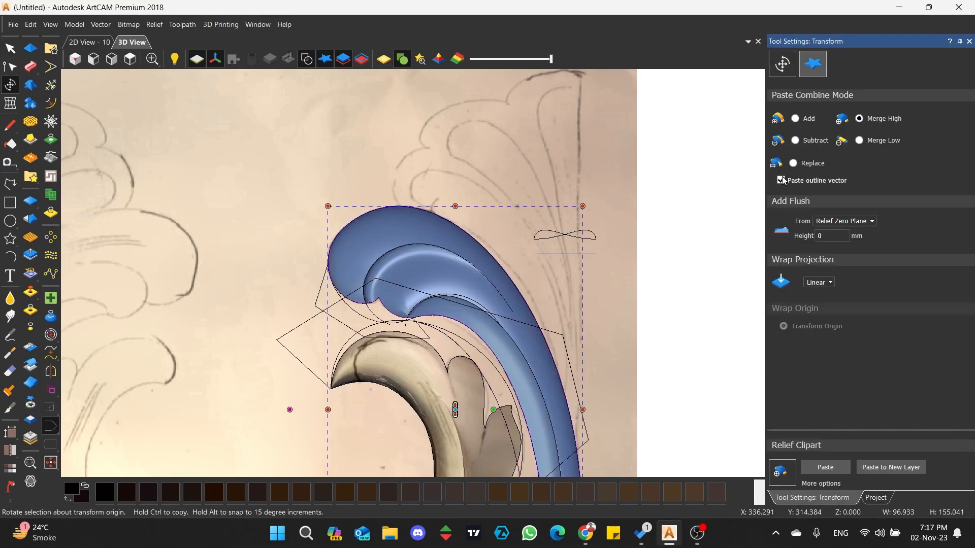
{"action": "left_click", "coordinate": [786, 58]}
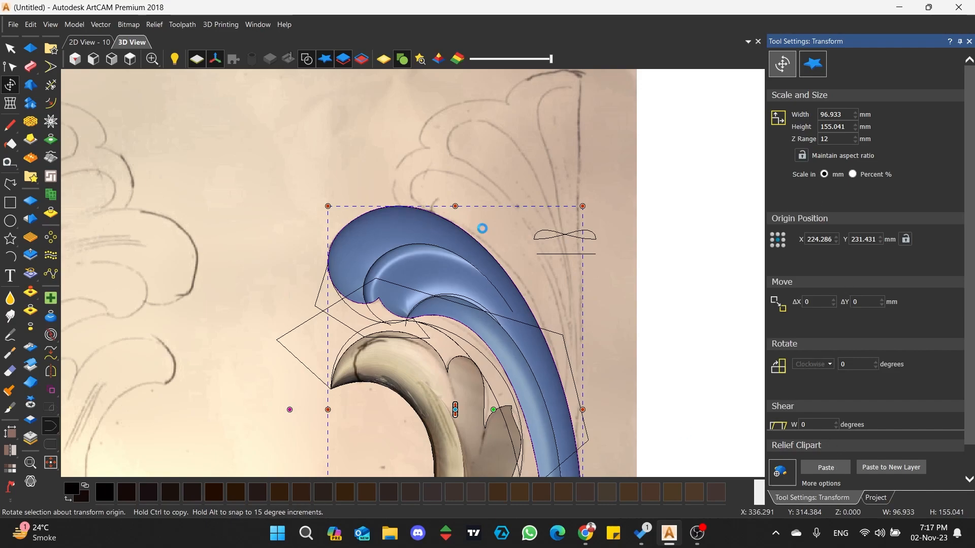
Draw a polyline around the upper leaf's left half and curve its edge into three scallops, about 70 by 176 mm
{"action": "left_click", "coordinate": [10, 184]}
{"action": "scroll", "coordinate": [311, 301], "scroll_direction": "down", "scroll_amount": 2}
{"action": "left_click", "coordinate": [484, 146]}
{"action": "left_click", "coordinate": [432, 177]}
{"action": "left_click", "coordinate": [385, 205]}
{"action": "left_click", "coordinate": [370, 249]}
{"action": "left_click", "coordinate": [479, 438]}
{"action": "right_click", "coordinate": [479, 438]}
{"action": "left_click", "coordinate": [10, 66]}
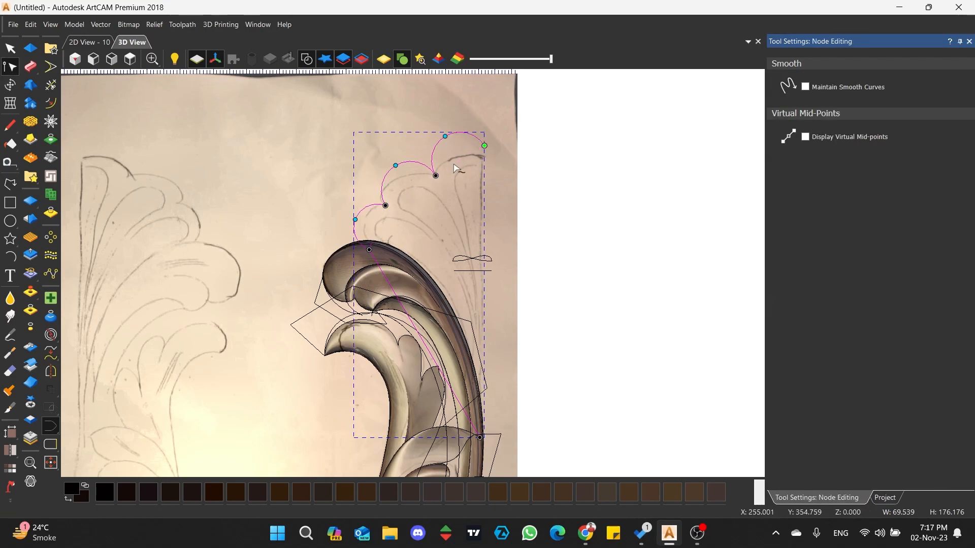
Refine the scallop curves and bend the outline's long lower side along the lobe, widening the outline to about 74 mm
{"action": "scroll", "coordinate": [456, 169], "scroll_direction": "up", "scroll_amount": 3}
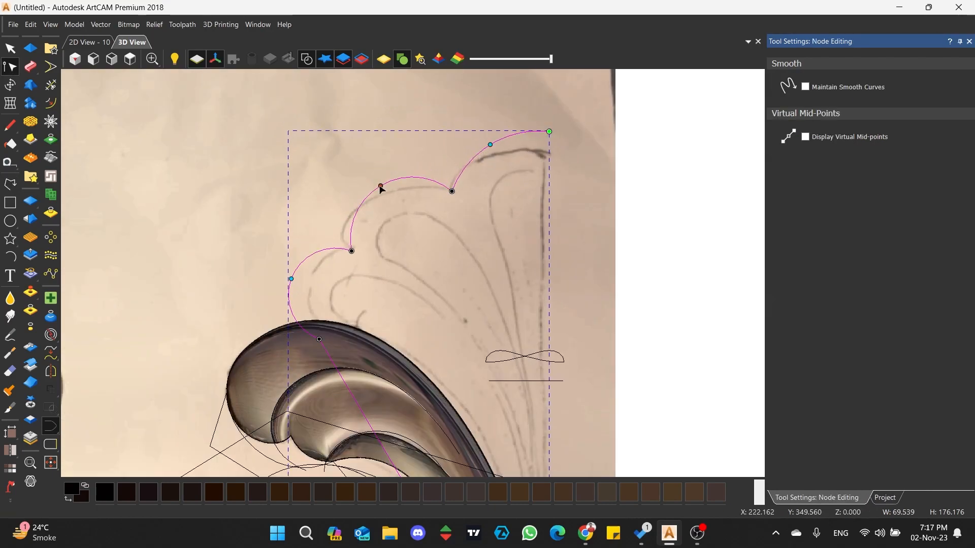
{"action": "scroll", "coordinate": [425, 352], "scroll_direction": "down", "scroll_amount": 2}
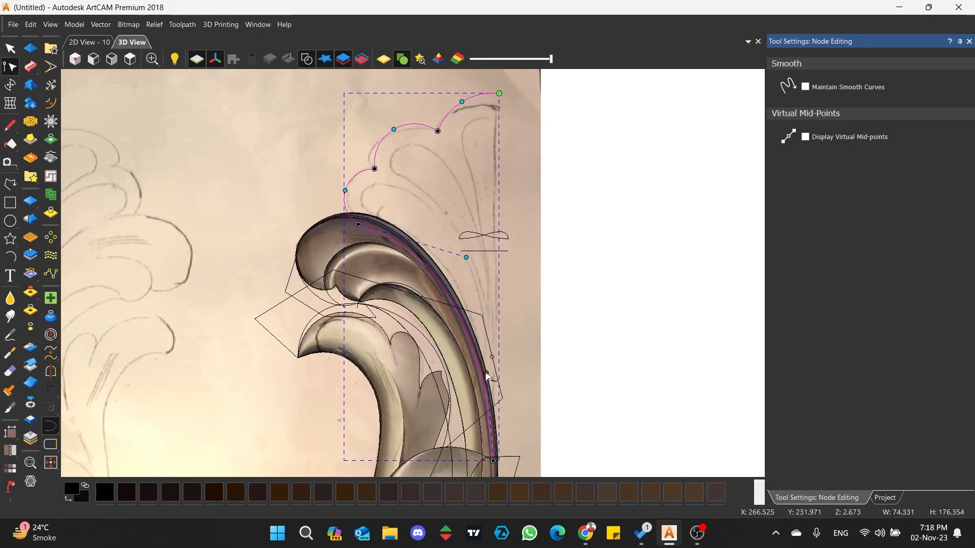
{"action": "scroll", "coordinate": [492, 404], "scroll_direction": "down", "scroll_amount": 1}
{"action": "scroll", "coordinate": [481, 422], "scroll_direction": "up", "scroll_amount": 3}
{"action": "scroll", "coordinate": [465, 374], "scroll_direction": "down", "scroll_amount": 5}
{"action": "scroll", "coordinate": [413, 152], "scroll_direction": "up", "scroll_amount": 1}
{"action": "scroll", "coordinate": [414, 153], "scroll_direction": "up", "scroll_amount": 4}
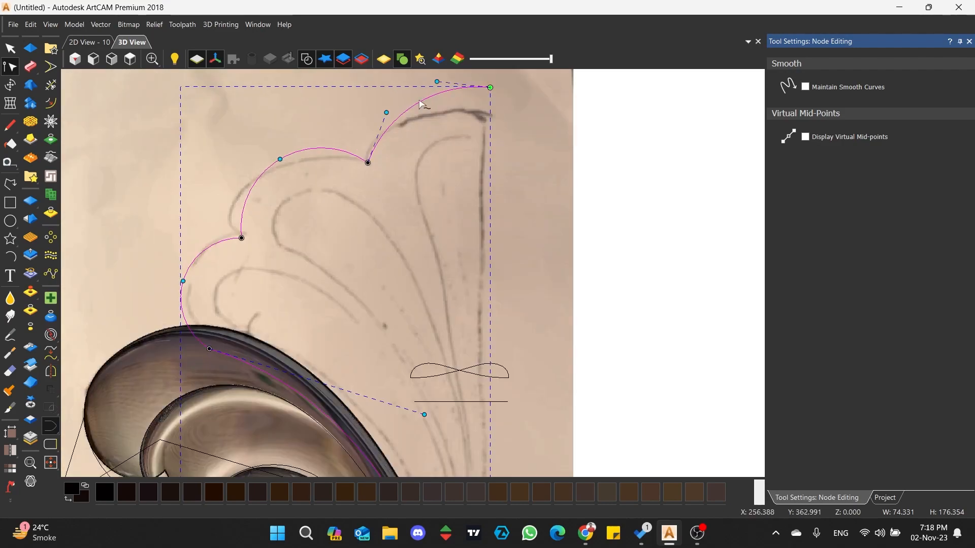
Mirror the scalloped half outline sideways to form the other half of the leaf, keeping the original
{"action": "left_click", "coordinate": [10, 184]}
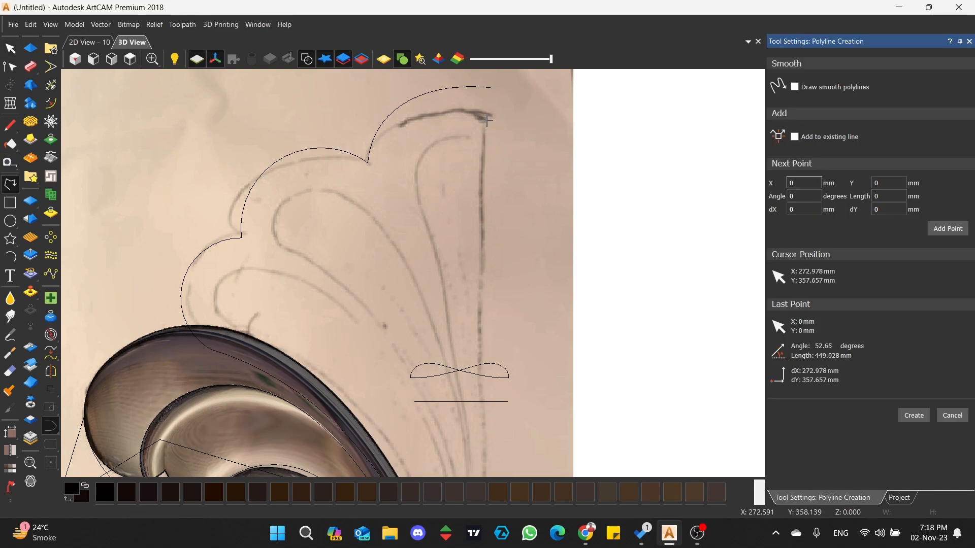
{"action": "key", "text": "Escape"}
{"action": "left_click_drag", "start_coordinate": [410, 169], "coordinate": [318, 125]}
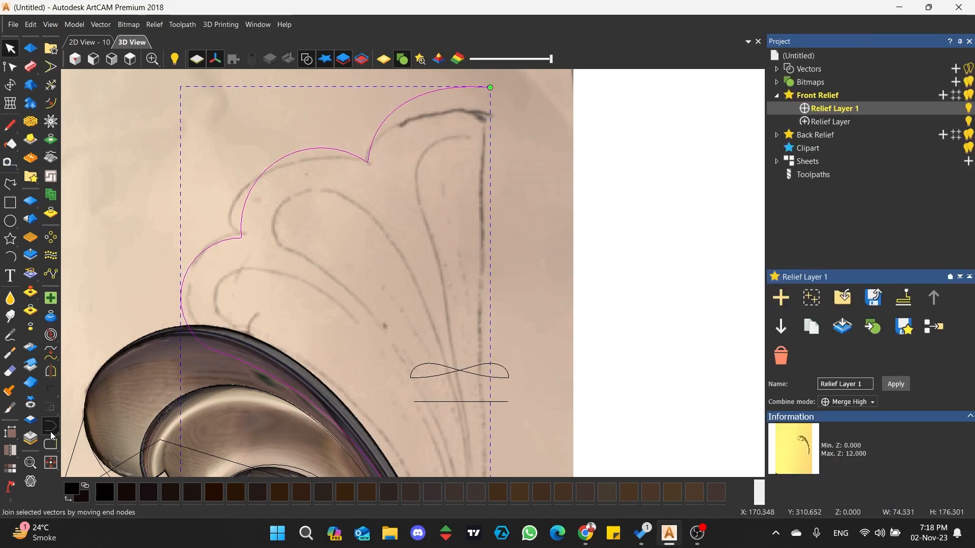
{"action": "left_click", "coordinate": [49, 371]}
{"action": "left_click", "coordinate": [783, 296]}
{"action": "left_click", "coordinate": [869, 197]}
{"action": "left_click", "coordinate": [925, 87]}
Join both halves into one closed leaf outline about 149 by 176 mm and open it for node editing
{"action": "left_click", "coordinate": [497, 151]}
{"action": "scroll", "coordinate": [497, 151], "scroll_direction": "down", "scroll_amount": 3}
{"action": "scroll", "coordinate": [474, 323], "scroll_direction": "up", "scroll_amount": 2}
{"action": "left_click", "coordinate": [329, 152]}
{"action": "left_click", "coordinate": [9, 66]}
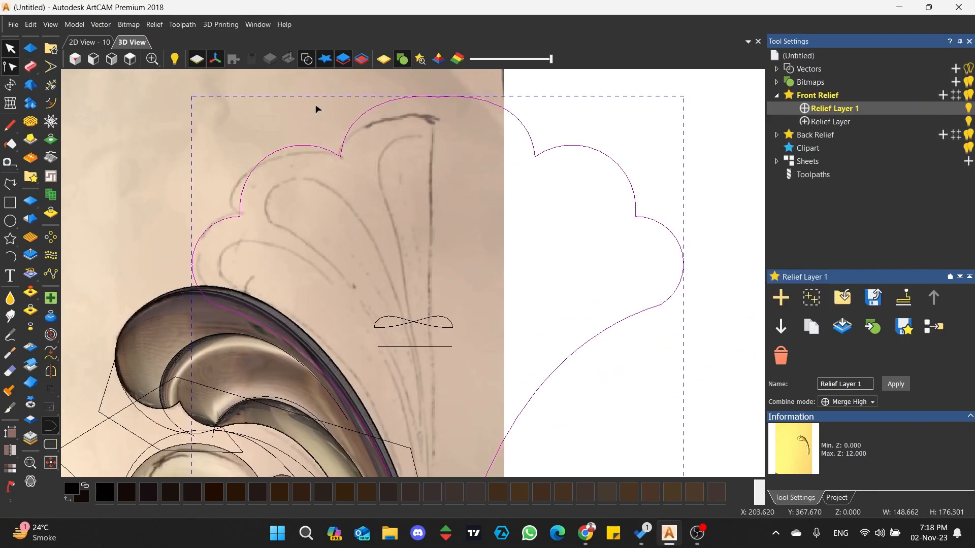
{"action": "scroll", "coordinate": [300, 188], "scroll_direction": "down", "scroll_amount": 3}
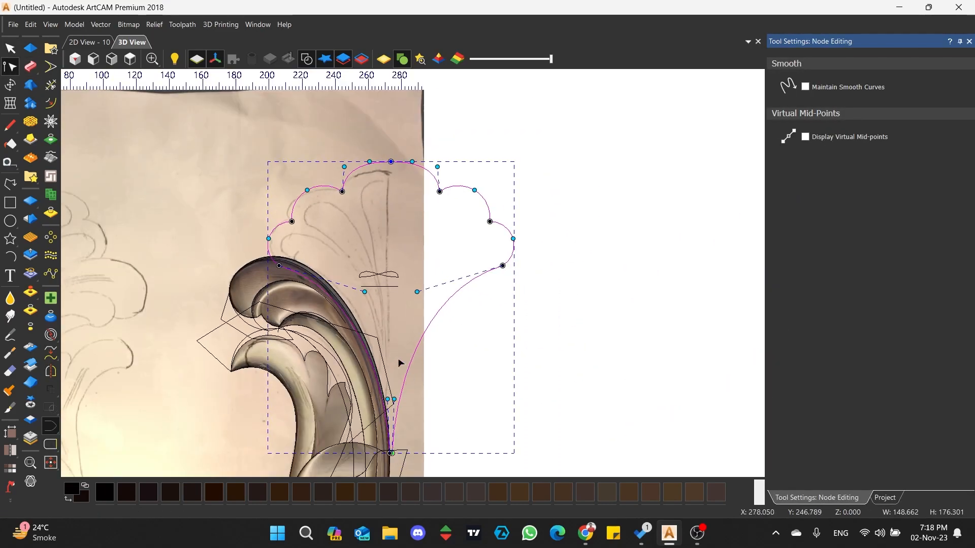
{"action": "middle_click_drag", "start_coordinate": [349, 330], "coordinate": [354, 294]}
{"action": "scroll", "coordinate": [454, 155], "scroll_direction": "up", "scroll_amount": 1}
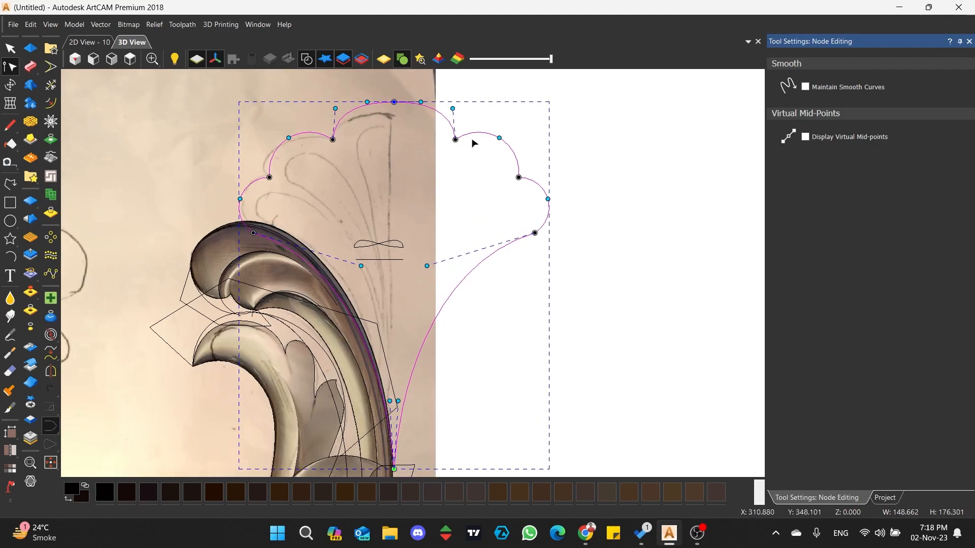
Try narrowing the mirrored leaf outline by scaling its width and undo the change
{"action": "left_click", "coordinate": [9, 48]}
{"action": "left_click", "coordinate": [10, 85]}
{"action": "left_click_drag", "start_coordinate": [548, 286], "coordinate": [530, 288]}
{"action": "key", "text": "Escape"}
{"action": "left_click", "coordinate": [393, 103]}
{"action": "key", "text": "ctrl+z"}
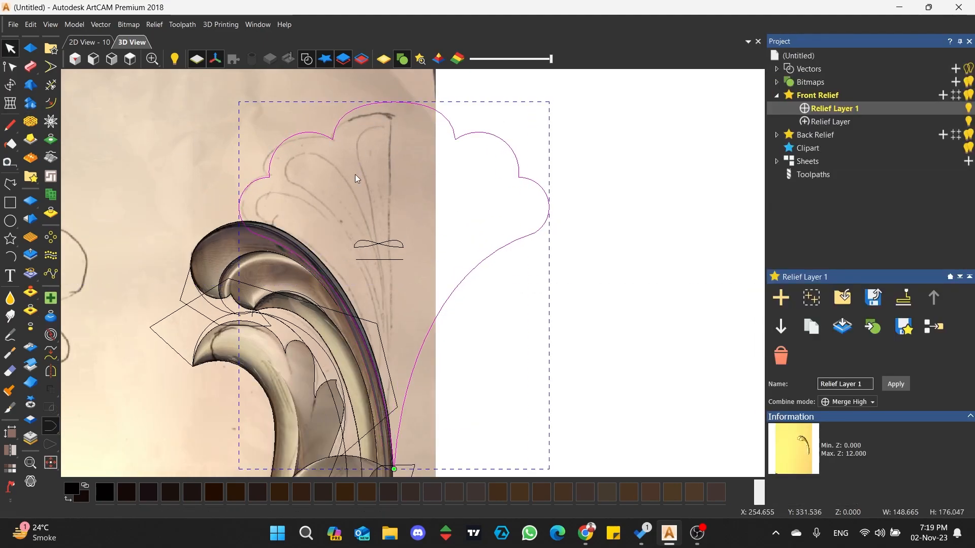
Draw a three-point polyline for the central petal, from the leaf's top centre down to its base, about 143 mm tall
{"action": "left_click", "coordinate": [10, 184]}
{"action": "left_click", "coordinate": [391, 114]}
{"action": "left_click", "coordinate": [351, 152]}
{"action": "left_click", "coordinate": [392, 412]}
{"action": "right_click", "coordinate": [392, 412]}
{"action": "left_click", "coordinate": [10, 66]}
Curve the central petal line to follow the sketch, with a smooth node at its rounded shoulder, about 21 mm wide
{"action": "key", "text": "s"}
{"action": "left_click_drag", "start_coordinate": [377, 128], "coordinate": [361, 117]}
{"action": "scroll", "coordinate": [361, 117], "scroll_direction": "up", "scroll_amount": 3}
{"action": "left_click_drag", "start_coordinate": [350, 165], "coordinate": [328, 152]}
{"action": "left_click_drag", "start_coordinate": [334, 209], "coordinate": [327, 207]}
{"action": "left_click_drag", "start_coordinate": [362, 116], "coordinate": [351, 112]}
{"action": "scroll", "coordinate": [398, 274], "scroll_direction": "down", "scroll_amount": 4}
{"action": "scroll", "coordinate": [392, 335], "scroll_direction": "up", "scroll_amount": 2}
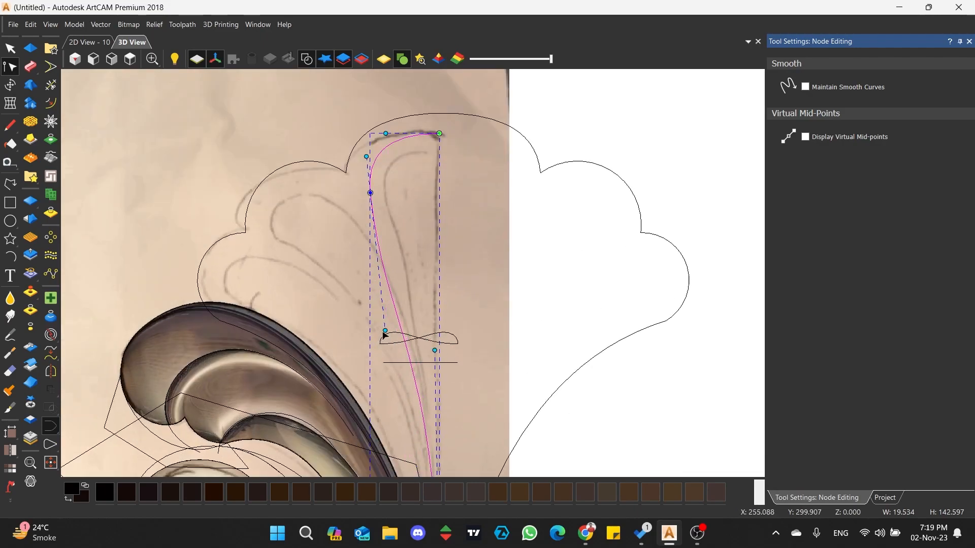
{"action": "left_click_drag", "start_coordinate": [385, 330], "coordinate": [412, 297]}
{"action": "left_click_drag", "start_coordinate": [370, 193], "coordinate": [371, 201]}
{"action": "scroll", "coordinate": [407, 267], "scroll_direction": "down", "scroll_amount": 2}
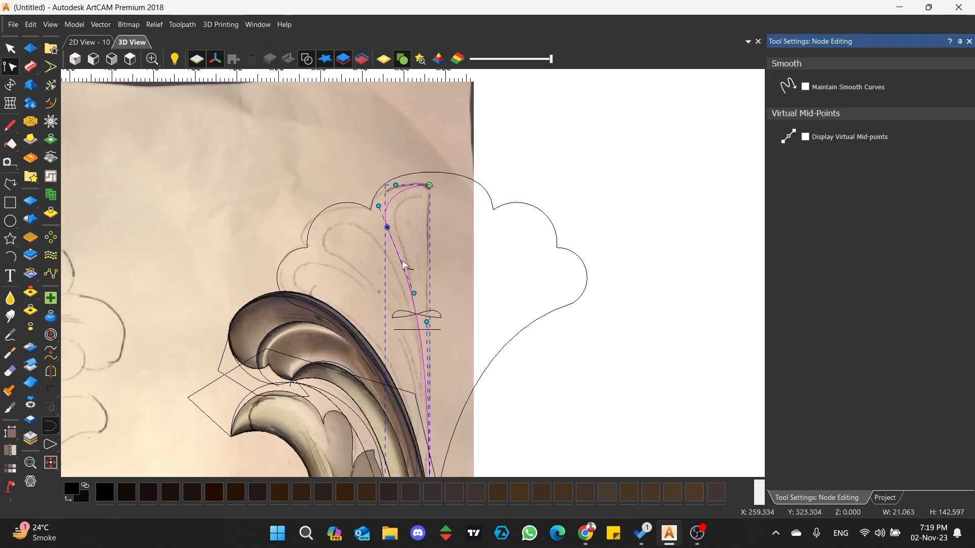
{"action": "scroll", "coordinate": [418, 395], "scroll_direction": "up", "scroll_amount": 1}
{"action": "left_click_drag", "start_coordinate": [428, 304], "coordinate": [432, 319]}
Draw a polyline around the second petal, under the middle scallop and down to the leaf's base
{"action": "left_click", "coordinate": [11, 185]}
{"action": "left_click", "coordinate": [350, 181]}
{"action": "left_click", "coordinate": [297, 214]}
{"action": "scroll", "coordinate": [410, 233], "scroll_direction": "down", "scroll_amount": 2}
{"action": "scroll", "coordinate": [418, 363], "scroll_direction": "up", "scroll_amount": 2}
{"action": "left_click", "coordinate": [420, 371]}
{"action": "scroll", "coordinate": [420, 371], "scroll_direction": "down", "scroll_amount": 3}
{"action": "scroll", "coordinate": [384, 254], "scroll_direction": "up", "scroll_amount": 2}
{"action": "left_click", "coordinate": [397, 206]}
{"action": "left_click", "coordinate": [10, 67]}
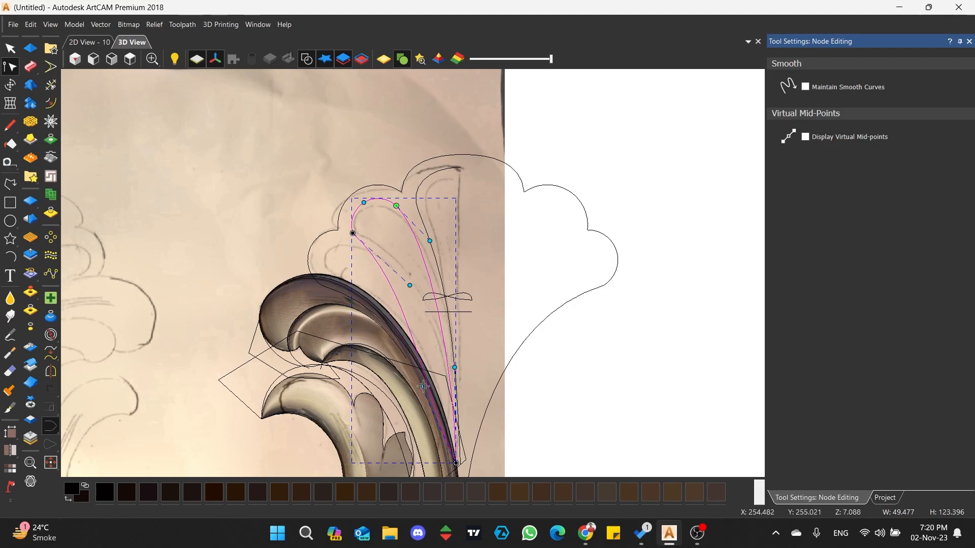
Curve the second petal's sides and round its tip with smooth nodes to match the sketch, about 49 by 123 mm
{"action": "left_click_drag", "start_coordinate": [445, 348], "coordinate": [441, 348]}
{"action": "scroll", "coordinate": [389, 300], "scroll_direction": "up", "scroll_amount": 2}
{"action": "key", "text": "s"}
{"action": "left_click_drag", "start_coordinate": [315, 166], "coordinate": [326, 170]}
{"action": "left_click_drag", "start_coordinate": [404, 113], "coordinate": [405, 105]}
{"action": "left_click_drag", "start_coordinate": [296, 124], "coordinate": [283, 130]}
{"action": "scroll", "coordinate": [383, 199], "scroll_direction": "down", "scroll_amount": 2}
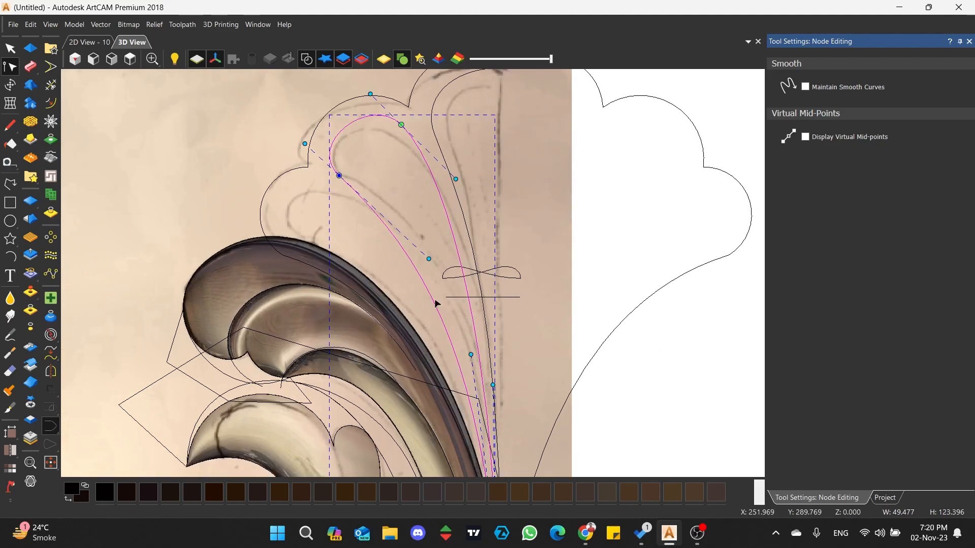
{"action": "left_click_drag", "start_coordinate": [494, 369], "coordinate": [499, 352]}
{"action": "key", "text": "F2"}
{"action": "key", "text": "F3"}
{"action": "scroll", "coordinate": [395, 273], "scroll_direction": "down", "scroll_amount": 1}
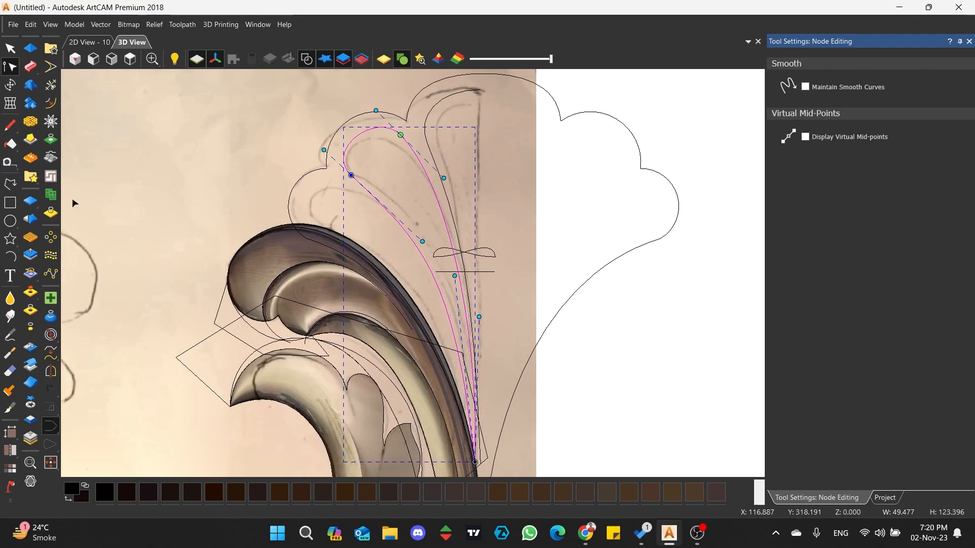
Draw a polyline around the third petal, under the lowest scallop and down to the leaf's base
{"action": "left_click", "coordinate": [10, 183]}
{"action": "left_click", "coordinate": [336, 188]}
{"action": "scroll", "coordinate": [421, 295], "scroll_direction": "down", "scroll_amount": 2}
{"action": "scroll", "coordinate": [456, 448], "scroll_direction": "up", "scroll_amount": 3}
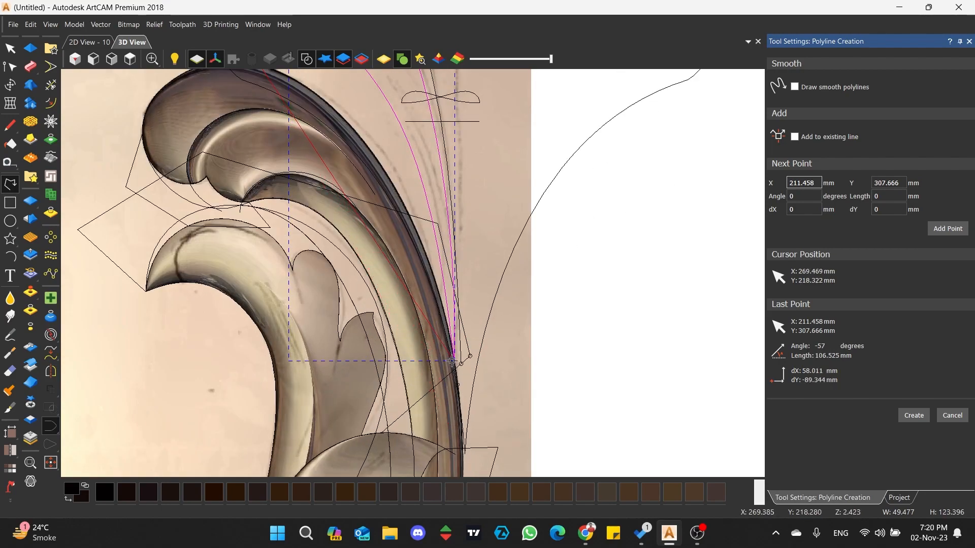
{"action": "left_click", "coordinate": [452, 359]}
{"action": "scroll", "coordinate": [414, 280], "scroll_direction": "down", "scroll_amount": 4}
{"action": "scroll", "coordinate": [359, 163], "scroll_direction": "up", "scroll_amount": 3}
{"action": "left_click", "coordinate": [363, 186]}
Curve the third petal's sides and round its tip with smooth nodes, about 58 by 105 mm
{"action": "left_click", "coordinate": [10, 67]}
{"action": "key", "text": "a"}
{"action": "key", "text": "s"}
{"action": "left_click_drag", "start_coordinate": [407, 281], "coordinate": [454, 268]}
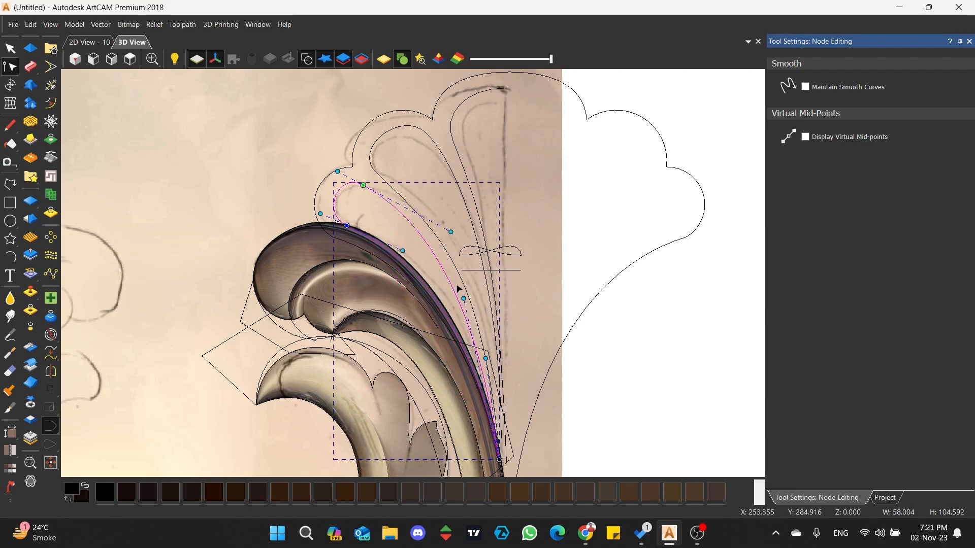
{"action": "left_click", "coordinate": [570, 189]}
Draw an ellipse about 168 by 183 mm centred on the leaf's axis and enclosing the scalloped outline
{"action": "scroll", "coordinate": [570, 190], "scroll_direction": "down", "scroll_amount": 2}
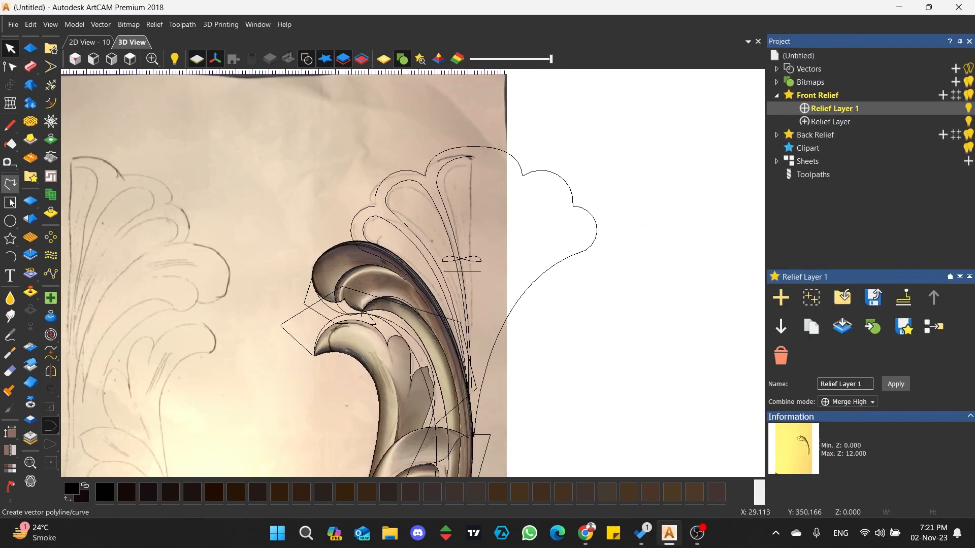
{"action": "left_click", "coordinate": [5, 223]}
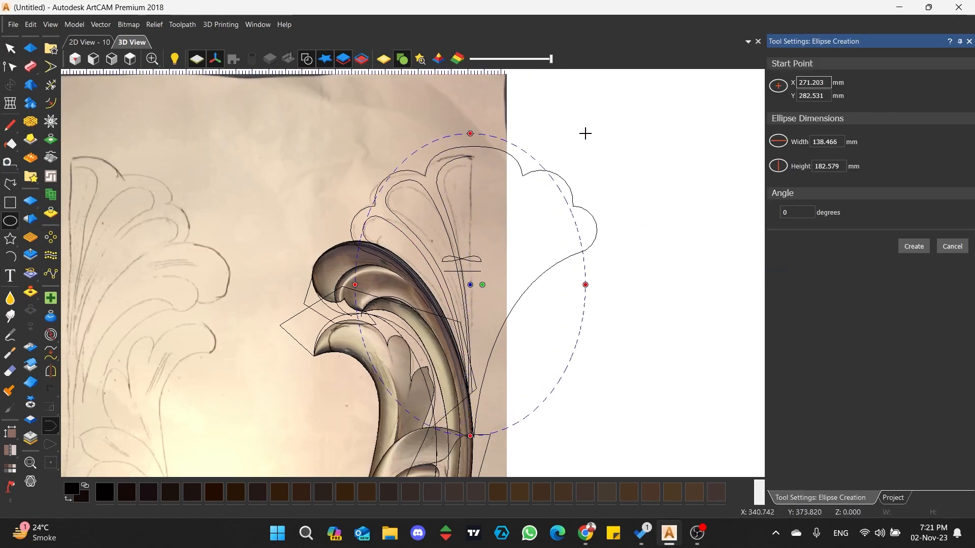
{"action": "left_click", "coordinate": [610, 134]}
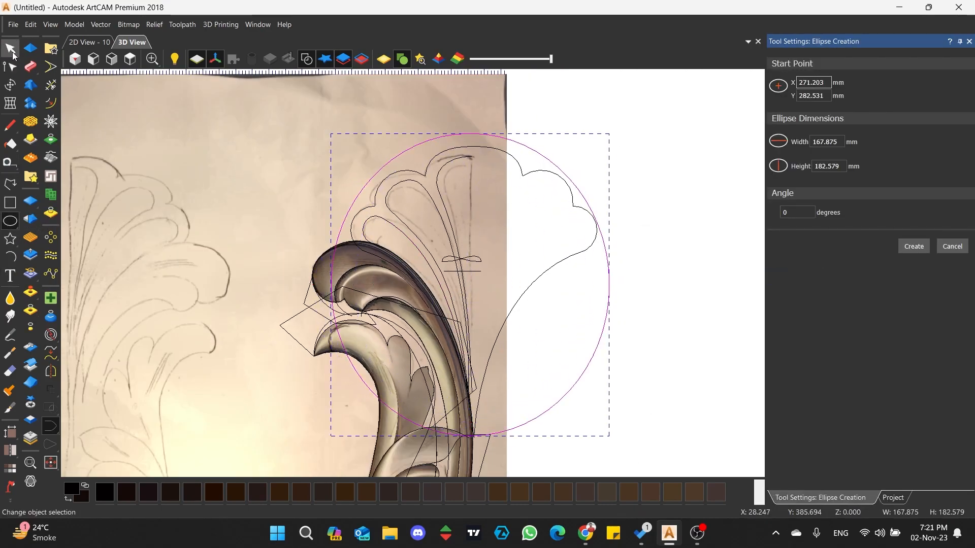
{"action": "key", "text": "Escape"}
{"action": "left_click", "coordinate": [464, 132]}
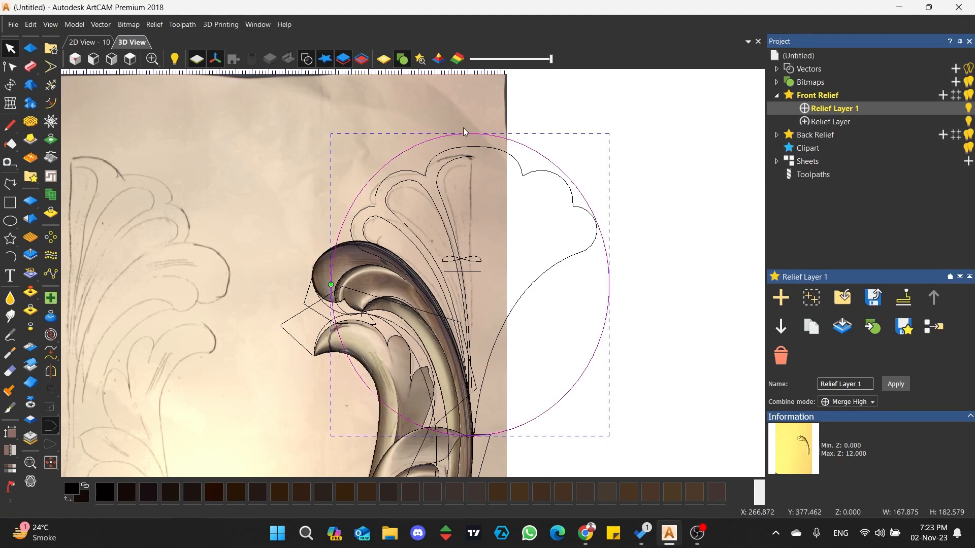
Draw a profile line about 38 mm long beside the ellipse and bend it into an arch with a short vertical end
{"action": "left_click", "coordinate": [11, 184]}
{"action": "left_click", "coordinate": [687, 137]}
{"action": "left_click", "coordinate": [625, 137]}
{"action": "left_click", "coordinate": [10, 66]}
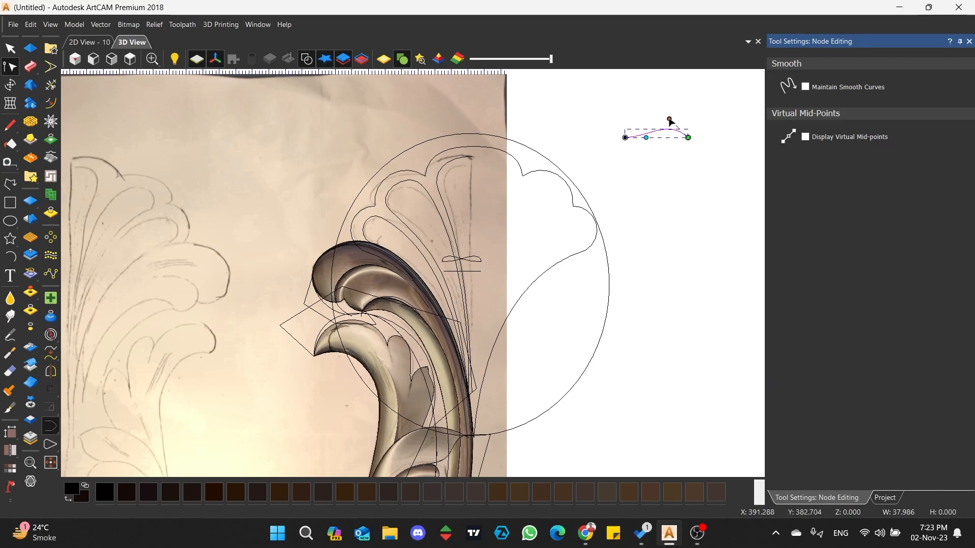
{"action": "scroll", "coordinate": [670, 126], "scroll_direction": "up", "scroll_amount": 3}
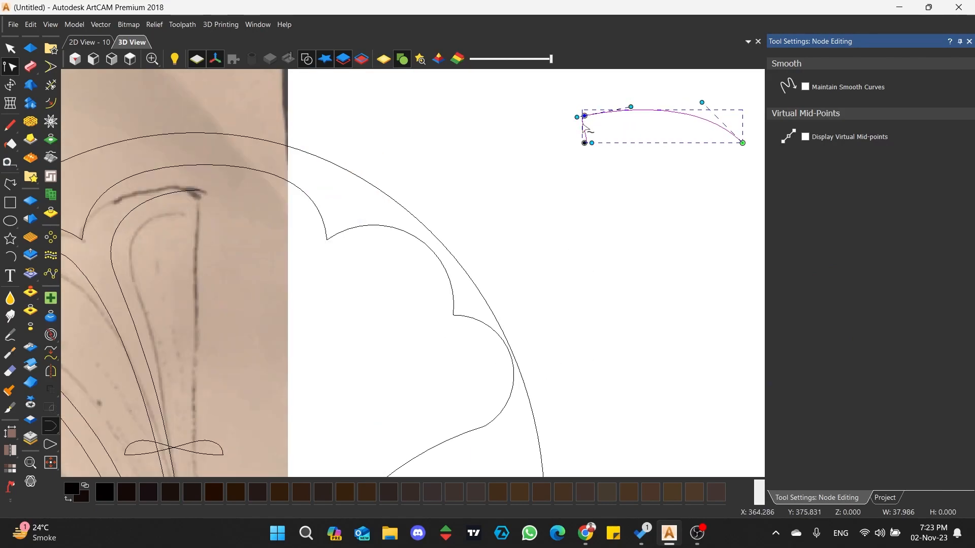
{"action": "scroll", "coordinate": [670, 133], "scroll_direction": "up", "scroll_amount": 2}
{"action": "scroll", "coordinate": [395, 113], "scroll_direction": "up", "scroll_amount": 2}
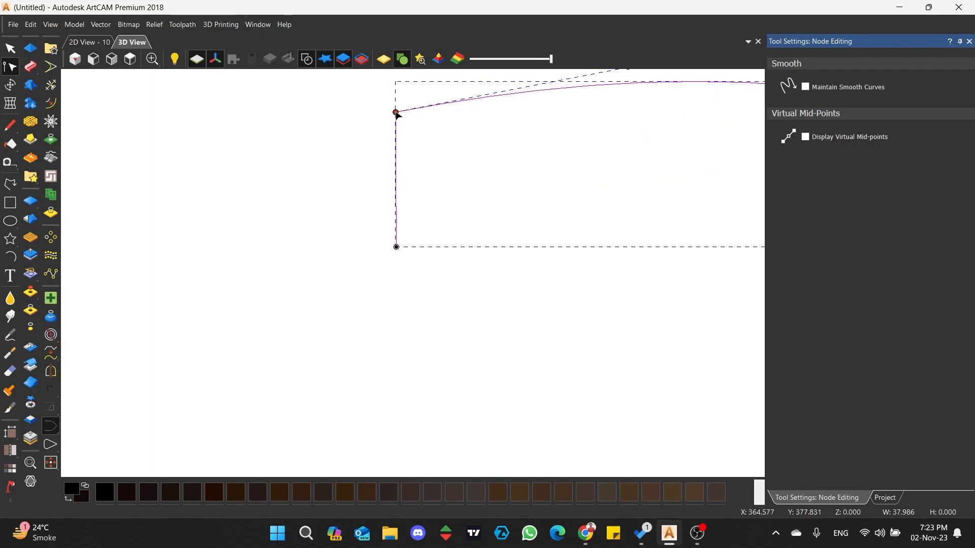
Reshape the profile into a shallow wave by lowering its vertical end and adjusting the curve handles
{"action": "scroll", "coordinate": [397, 131], "scroll_direction": "down", "scroll_amount": 3}
{"action": "left_click_drag", "start_coordinate": [522, 170], "coordinate": [488, 250]}
{"action": "scroll", "coordinate": [597, 253], "scroll_direction": "down", "scroll_amount": 1}
{"action": "left_click_drag", "start_coordinate": [496, 193], "coordinate": [521, 171]}
{"action": "left_click_drag", "start_coordinate": [260, 220], "coordinate": [263, 247]}
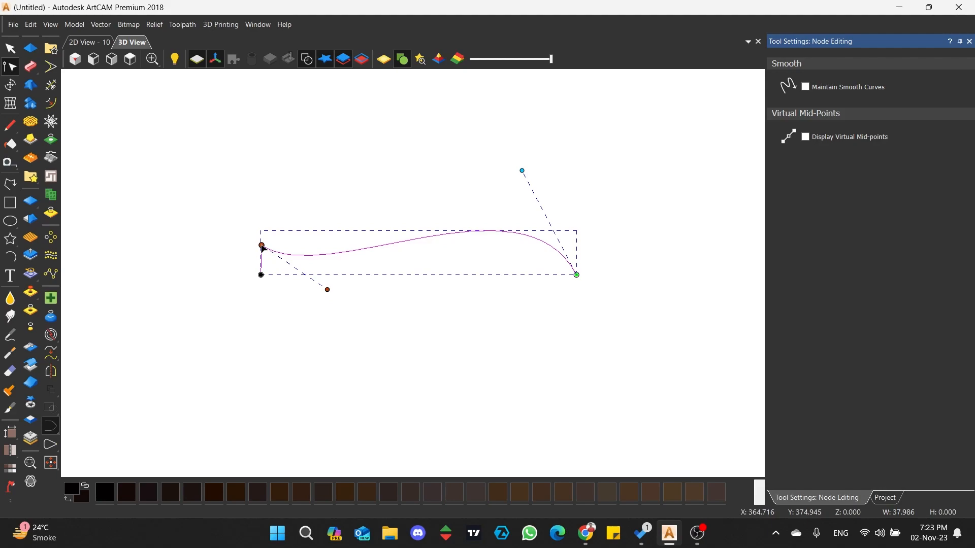
{"action": "scroll", "coordinate": [262, 246], "scroll_direction": "up", "scroll_amount": 2}
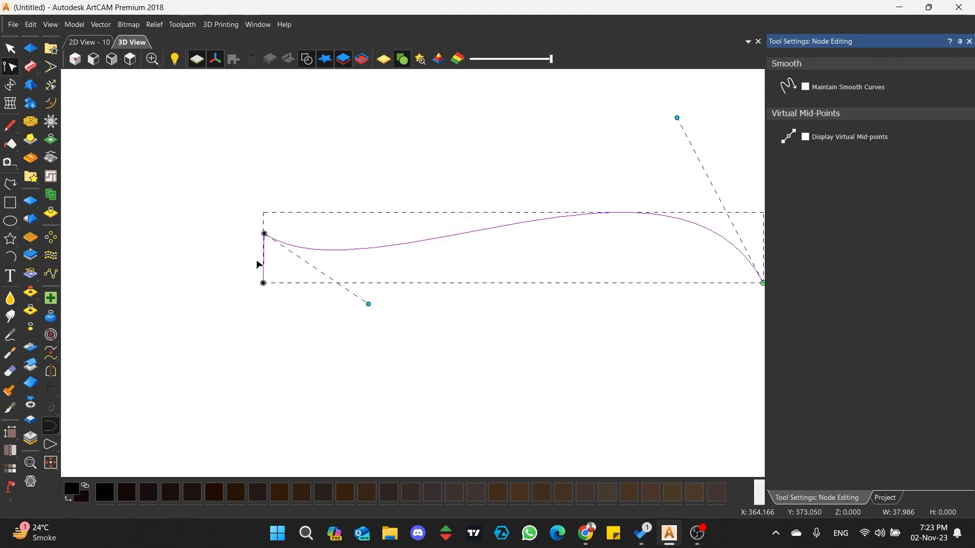
{"action": "scroll", "coordinate": [270, 224], "scroll_direction": "down", "scroll_amount": 2}
{"action": "left_click_drag", "start_coordinate": [333, 294], "coordinate": [473, 333]}
{"action": "left_click_drag", "start_coordinate": [576, 148], "coordinate": [511, 167]}
{"action": "scroll", "coordinate": [394, 230], "scroll_direction": "down", "scroll_amount": 3}
Apply a 3D Blend inside the ellipse with the arched vector as profile, blended to point 270.068, 239.824, border 12 mm, inner 0 mm, Add
{"action": "left_click", "coordinate": [11, 48]}
{"action": "left_click", "coordinate": [313, 281]}
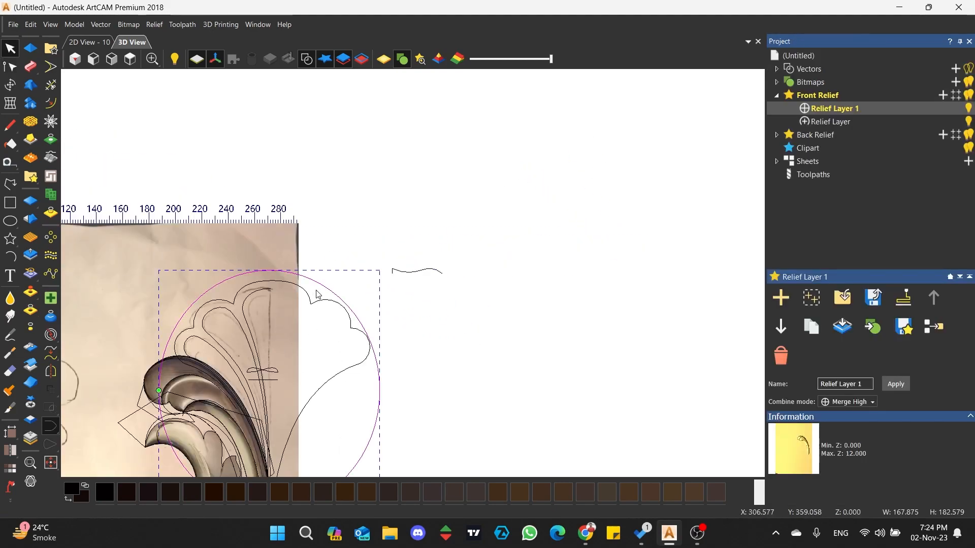
{"action": "left_click", "coordinate": [30, 85]}
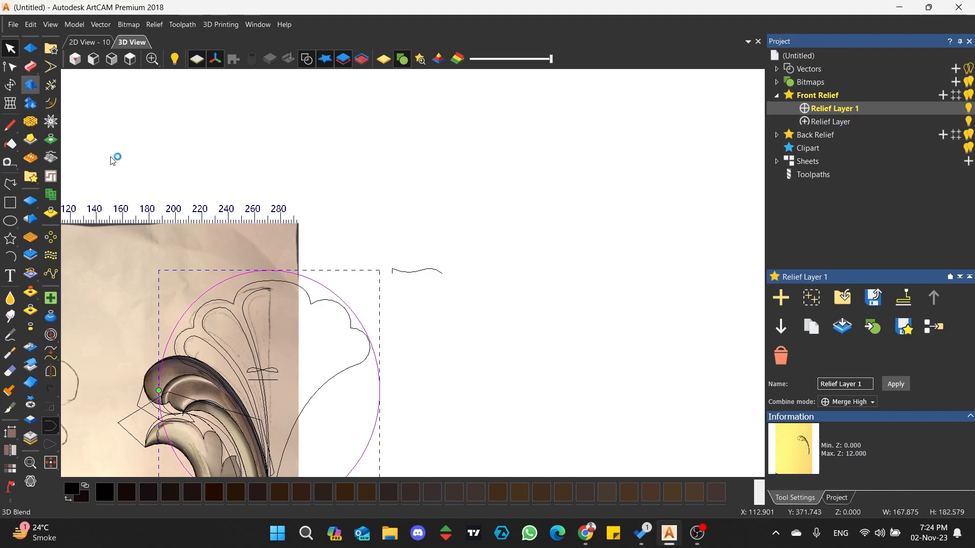
{"action": "left_click", "coordinate": [781, 235]}
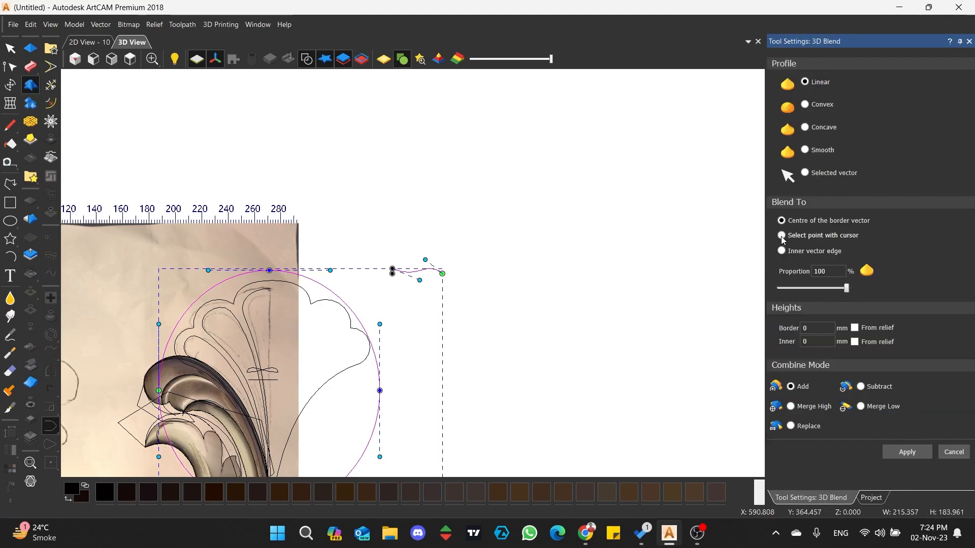
{"action": "scroll", "coordinate": [265, 296], "scroll_direction": "down", "scroll_amount": 3}
{"action": "scroll", "coordinate": [266, 307], "scroll_direction": "up", "scroll_amount": 1}
{"action": "scroll", "coordinate": [368, 275], "scroll_direction": "up", "scroll_amount": 3}
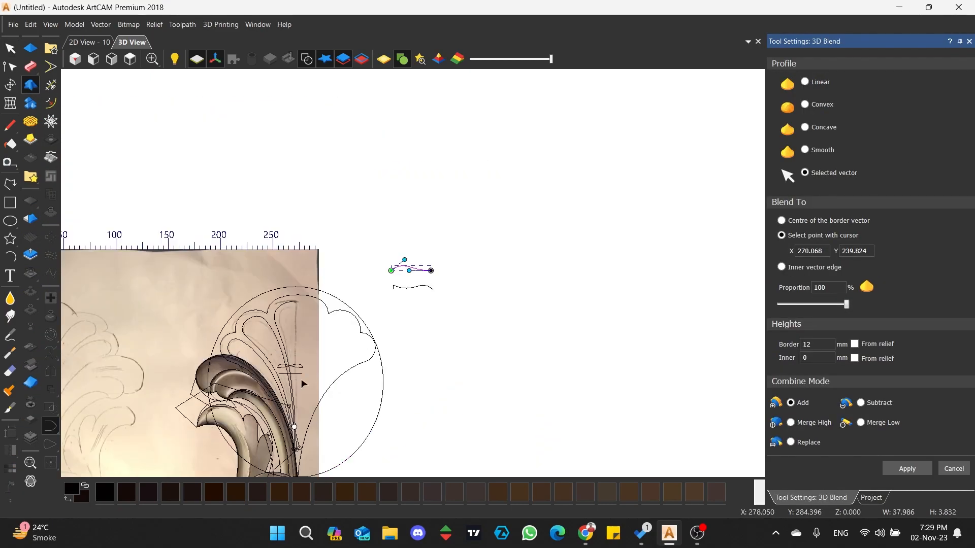
{"action": "scroll", "coordinate": [341, 255], "scroll_direction": "up", "scroll_amount": 3}
{"action": "left_click_drag", "start_coordinate": [342, 254], "coordinate": [139, 116]}
{"action": "left_click", "coordinate": [130, 59]}
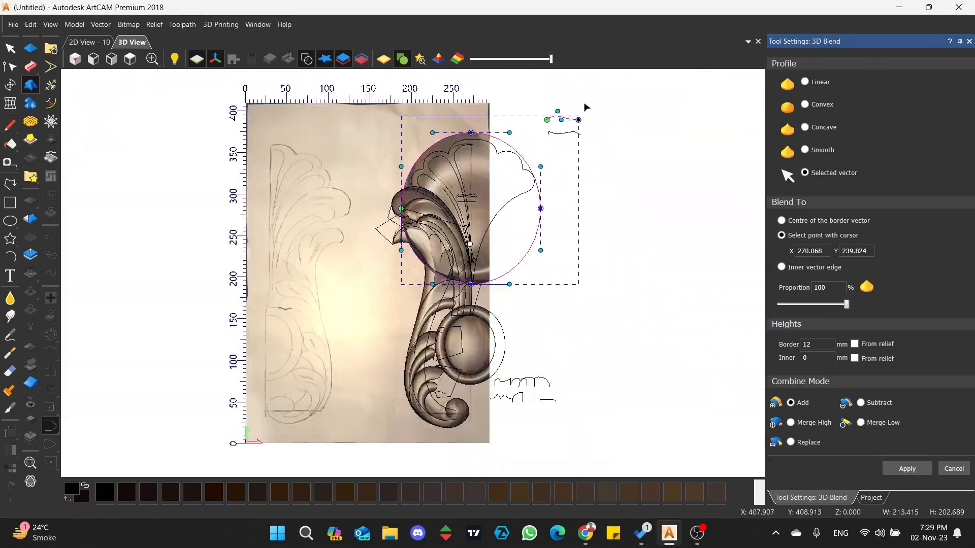
Check the blended surface at an angle and add a new front relief layer with Merge High as its combine mode
{"action": "scroll", "coordinate": [567, 112], "scroll_direction": "up", "scroll_amount": 5}
{"action": "left_click_drag", "start_coordinate": [498, 116], "coordinate": [530, 128]}
{"action": "left_click_drag", "start_coordinate": [443, 190], "coordinate": [431, 213]}
{"action": "left_click", "coordinate": [871, 498]}
{"action": "left_click", "coordinate": [968, 110]}
{"action": "left_click", "coordinate": [968, 109]}
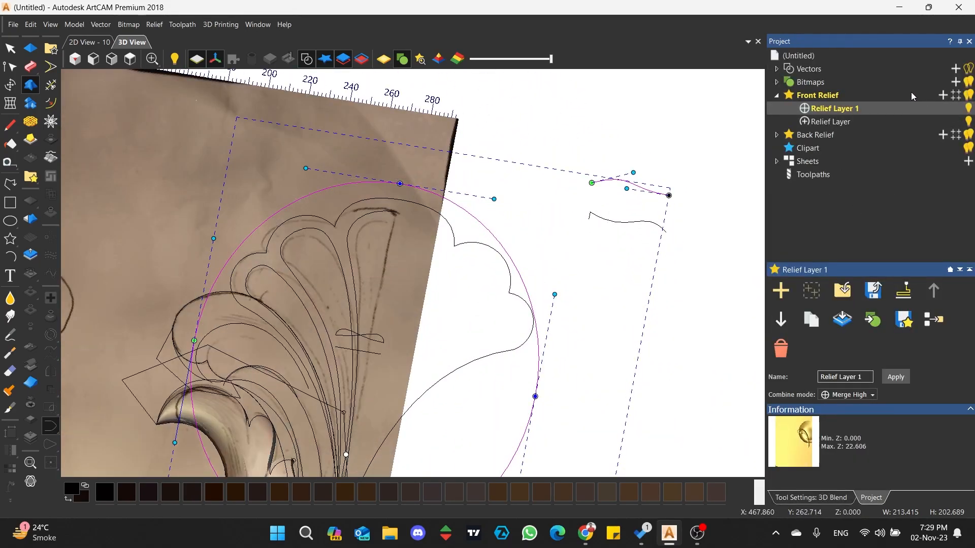
{"action": "left_click", "coordinate": [942, 95]}
{"action": "left_click", "coordinate": [803, 108]}
{"action": "left_click", "coordinate": [804, 109]}
Add a smooth node at the crest of the arched blend profile and level its handles
{"action": "left_click_drag", "start_coordinate": [325, 366], "coordinate": [312, 226]}
{"action": "left_click", "coordinate": [130, 59]}
{"action": "scroll", "coordinate": [523, 121], "scroll_direction": "up", "scroll_amount": 8}
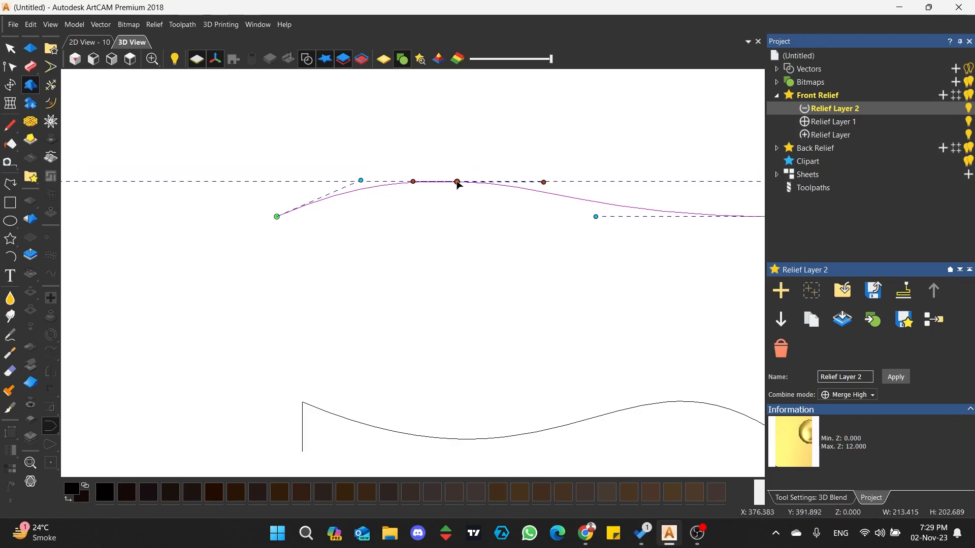
{"action": "scroll", "coordinate": [447, 188], "scroll_direction": "down", "scroll_amount": 6}
{"action": "left_click_drag", "start_coordinate": [437, 198], "coordinate": [264, 127]}
{"action": "left_click", "coordinate": [130, 59]}
{"action": "scroll", "coordinate": [551, 127], "scroll_direction": "up", "scroll_amount": 3}
Set the 3D Blend's inner height to 4 mm and inspect the surface at a low angle
{"action": "left_click", "coordinate": [834, 499]}
{"action": "left_click", "coordinate": [814, 358]}
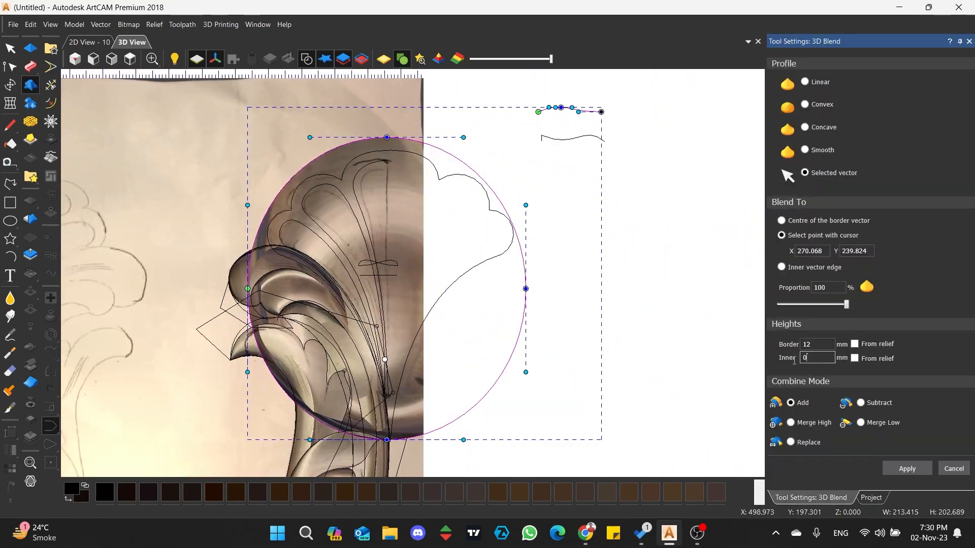
{"action": "type", "text": "4"}
{"action": "scroll", "coordinate": [346, 317], "scroll_direction": "up", "scroll_amount": 3}
{"action": "left_click_drag", "start_coordinate": [346, 317], "coordinate": [742, 362]}
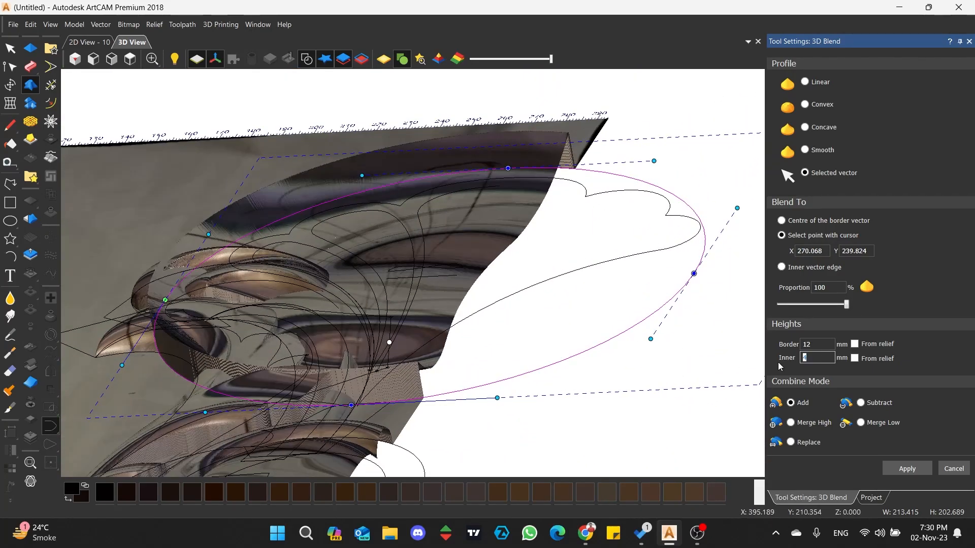
Try an inner height of 10 mm for the 3D Blend, and return the inner height to 0 mm
{"action": "type", "text": "10"}
{"action": "scroll", "coordinate": [390, 258], "scroll_direction": "up", "scroll_amount": 2}
{"action": "left_click_drag", "start_coordinate": [812, 358], "coordinate": [782, 358]}
{"action": "type", "text": "0"}
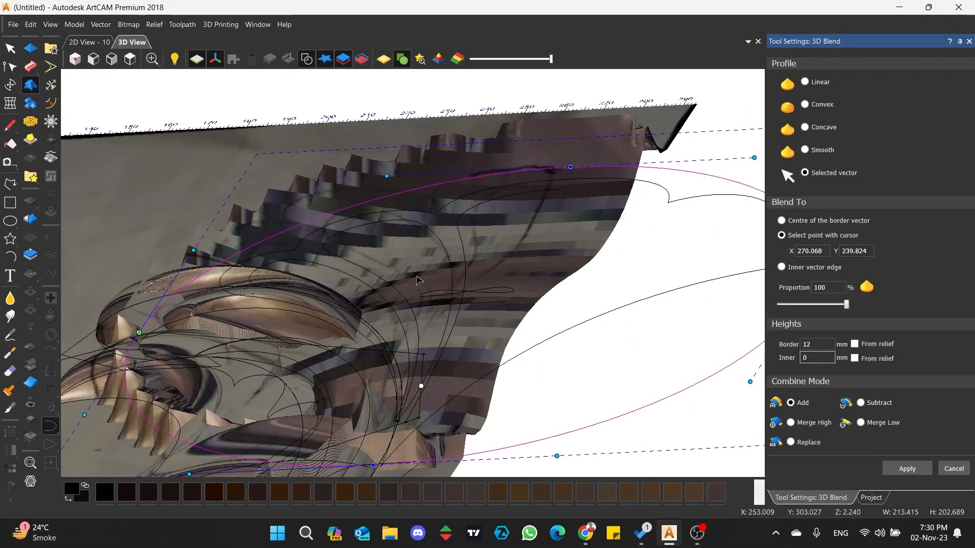
{"action": "scroll", "coordinate": [416, 276], "scroll_direction": "down", "scroll_amount": 3}
{"action": "left_click_drag", "start_coordinate": [433, 395], "coordinate": [434, 457]}
Refine the handles of the arched profile so its crest and ends are level, and apply the 3D Blend
{"action": "left_click", "coordinate": [130, 59]}
{"action": "scroll", "coordinate": [549, 134], "scroll_direction": "up", "scroll_amount": 8}
{"action": "left_click_drag", "start_coordinate": [513, 178], "coordinate": [462, 235]}
{"action": "scroll", "coordinate": [395, 262], "scroll_direction": "down", "scroll_amount": 6}
{"action": "scroll", "coordinate": [181, 406], "scroll_direction": "up", "scroll_amount": 4}
{"action": "left_click_drag", "start_coordinate": [185, 398], "coordinate": [284, 365]}
{"action": "left_click", "coordinate": [130, 59]}
{"action": "scroll", "coordinate": [589, 140], "scroll_direction": "up", "scroll_amount": 7}
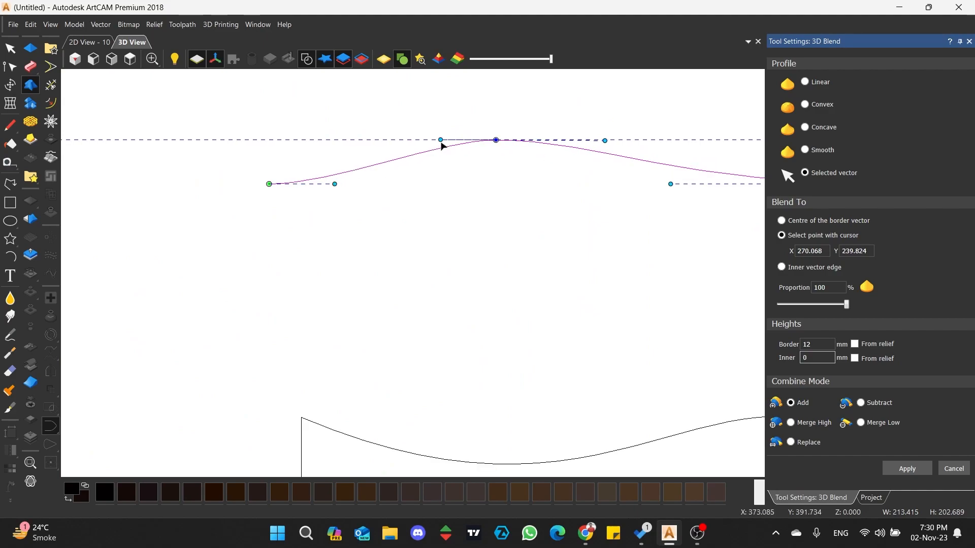
{"action": "scroll", "coordinate": [394, 148], "scroll_direction": "down", "scroll_amount": 6}
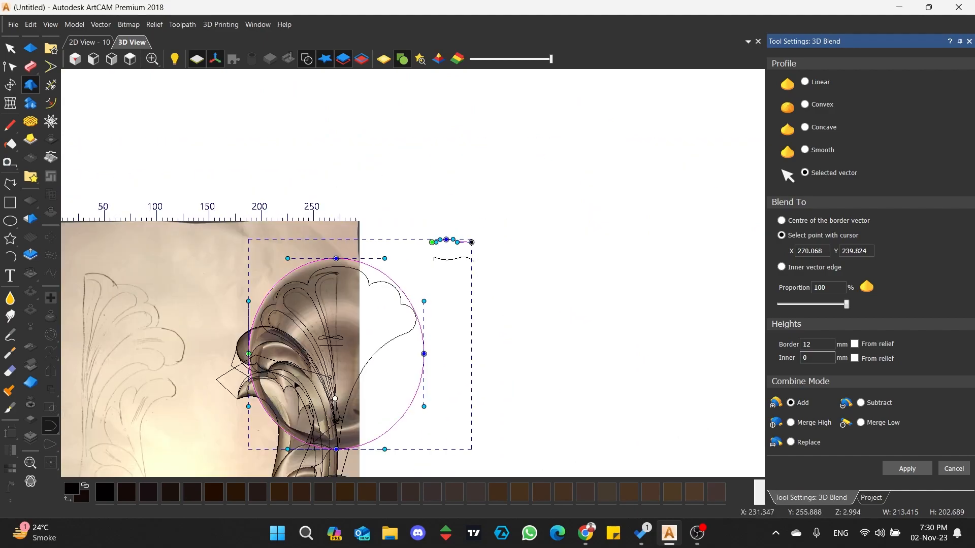
{"action": "left_click", "coordinate": [905, 468]}
Mirror the central petal's half outline to the right, copying the original and joining the mirrored vectors
{"action": "scroll", "coordinate": [419, 150], "scroll_direction": "down", "scroll_amount": 2}
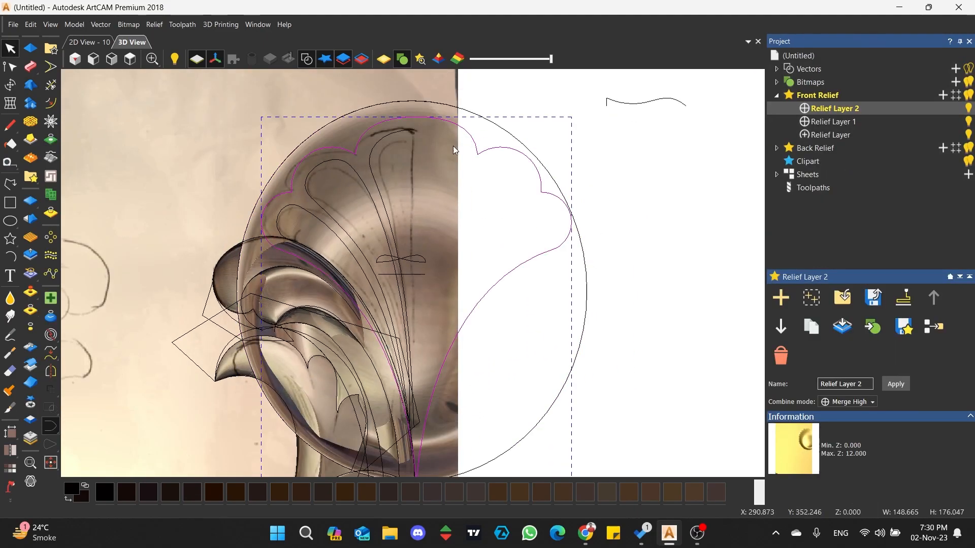
{"action": "left_click", "coordinate": [374, 185]}
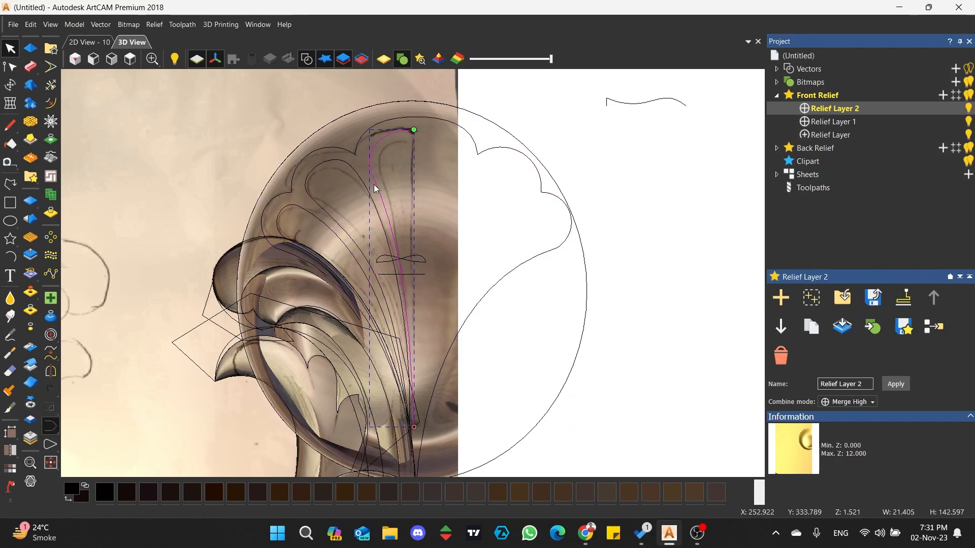
{"action": "left_click", "coordinate": [51, 371]}
{"action": "left_click", "coordinate": [853, 196]}
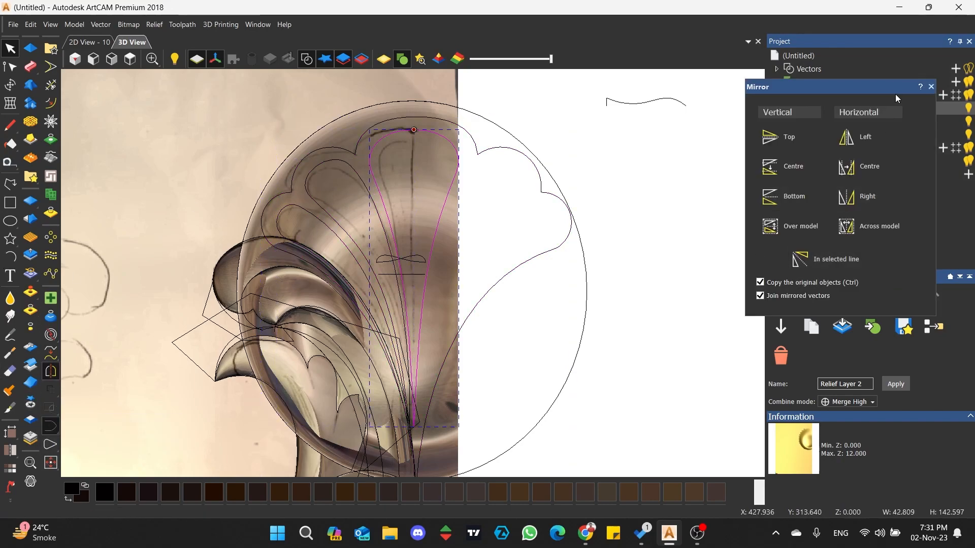
{"action": "left_click", "coordinate": [930, 86]}
Try the Shape Editor on the three petal outlines with a Round profile at 45 degrees, set to Subtract
{"action": "left_click", "coordinate": [352, 215], "text": "shift"}
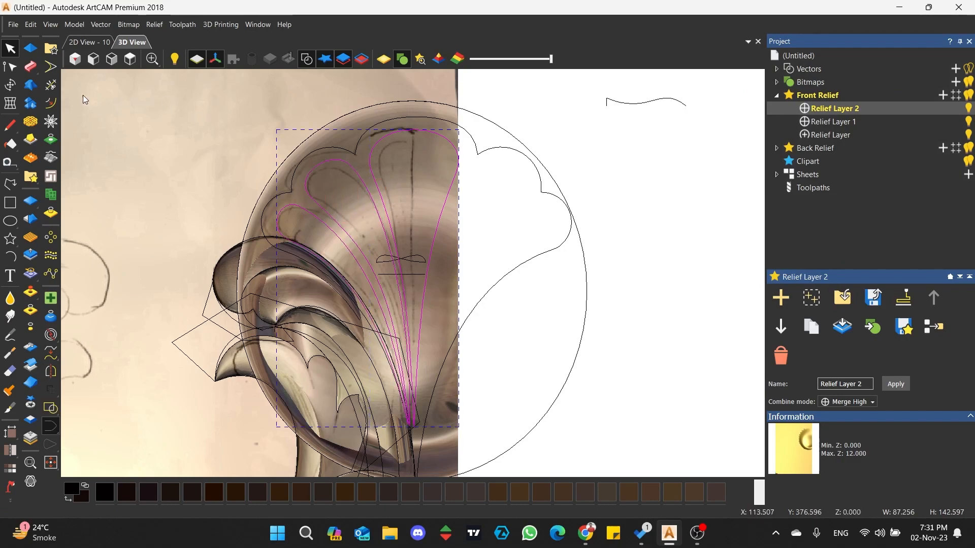
{"action": "left_click", "coordinate": [30, 48]}
{"action": "scroll", "coordinate": [412, 431], "scroll_direction": "up", "scroll_amount": 3}
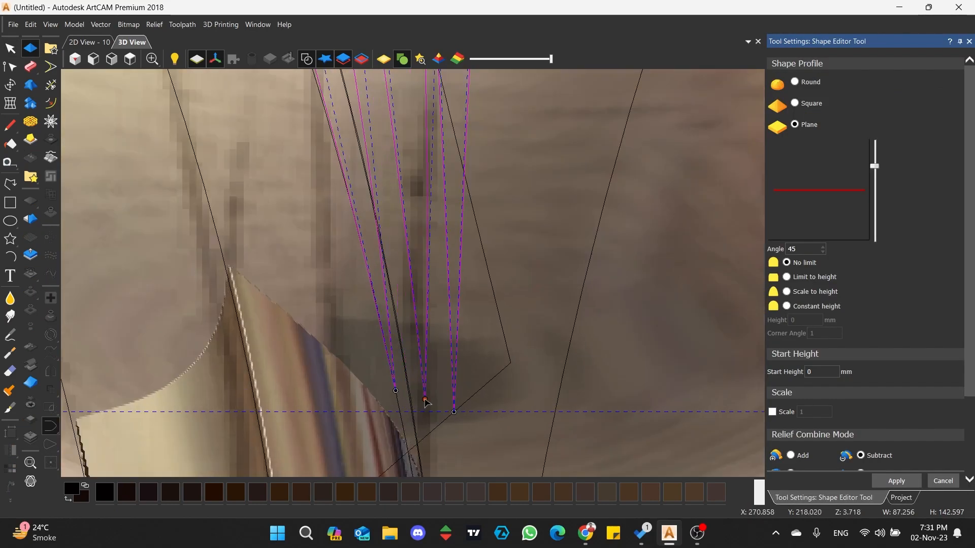
{"action": "scroll", "coordinate": [415, 299], "scroll_direction": "down", "scroll_amount": 2}
{"action": "left_click_drag", "start_coordinate": [386, 146], "coordinate": [377, 150]}
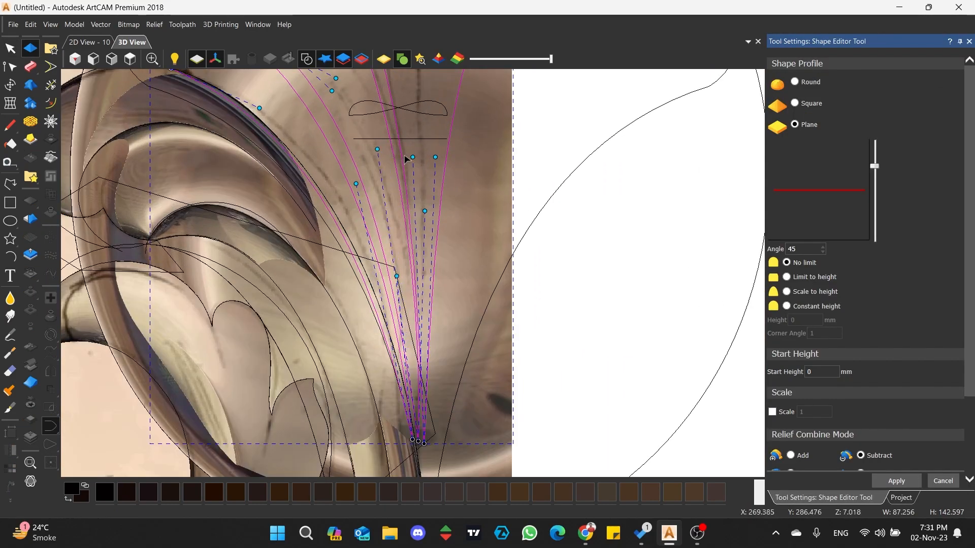
{"action": "scroll", "coordinate": [427, 210], "scroll_direction": "down", "scroll_amount": 3}
{"action": "left_click", "coordinate": [795, 82]}
{"action": "left_click", "coordinate": [947, 287]}
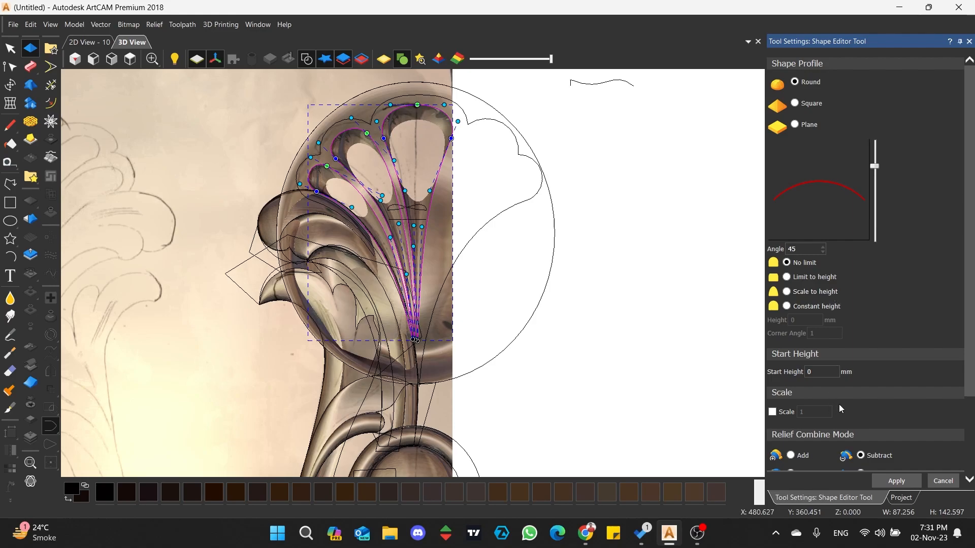
Try a profile angle of -4 degrees for the petals and inspect the carved shape
{"action": "scroll", "coordinate": [839, 408], "scroll_direction": "down", "scroll_amount": 3}
{"action": "scroll", "coordinate": [383, 115], "scroll_direction": "up", "scroll_amount": 2}
{"action": "left_click_drag", "start_coordinate": [384, 115], "coordinate": [598, 207]}
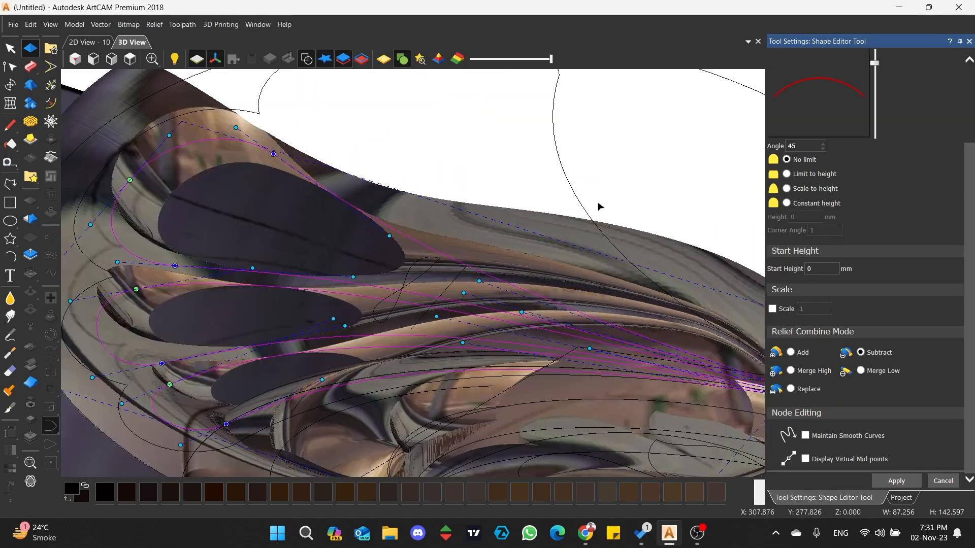
{"action": "scroll", "coordinate": [876, 159], "scroll_direction": "up", "scroll_amount": 3}
{"action": "left_click_drag", "start_coordinate": [874, 166], "coordinate": [875, 195]}
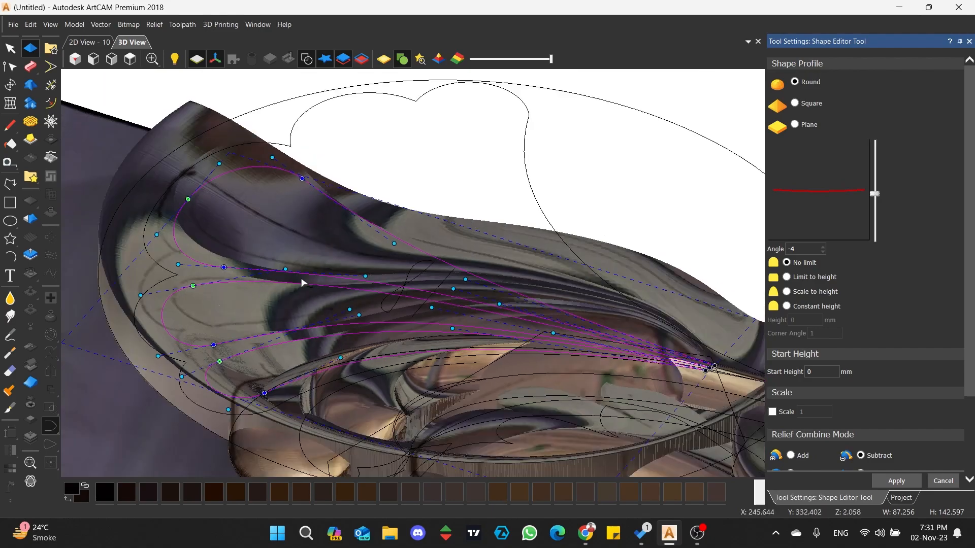
{"action": "left_click", "coordinate": [131, 60]}
{"action": "scroll", "coordinate": [498, 104], "scroll_direction": "up", "scroll_amount": 2}
{"action": "middle_click_drag", "start_coordinate": [499, 110], "coordinate": [445, 195]}
{"action": "scroll", "coordinate": [445, 197], "scroll_direction": "up", "scroll_amount": 5}
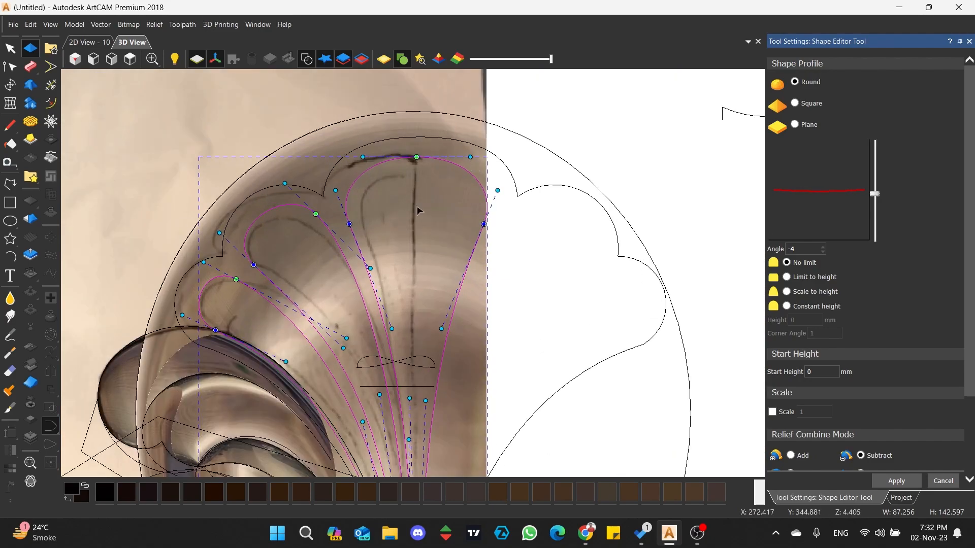
Try a steeper Round profile on the petals, and leave the Shape Editor without applying it
{"action": "middle_click_drag", "start_coordinate": [283, 388], "coordinate": [387, 298]}
{"action": "scroll", "coordinate": [387, 298], "scroll_direction": "up", "scroll_amount": 1}
{"action": "left_click_drag", "start_coordinate": [388, 298], "coordinate": [599, 248]}
{"action": "left_click_drag", "start_coordinate": [875, 195], "coordinate": [870, 159]}
{"action": "scroll", "coordinate": [402, 214], "scroll_direction": "down", "scroll_amount": 5}
{"action": "scroll", "coordinate": [402, 214], "scroll_direction": "up", "scroll_amount": 3}
{"action": "left_click_drag", "start_coordinate": [402, 214], "coordinate": [309, 173]}
{"action": "key", "text": "Escape"}
{"action": "key", "text": "Escape"}
{"action": "key", "text": "z"}
{"action": "scroll", "coordinate": [457, 169], "scroll_direction": "up", "scroll_amount": 3}
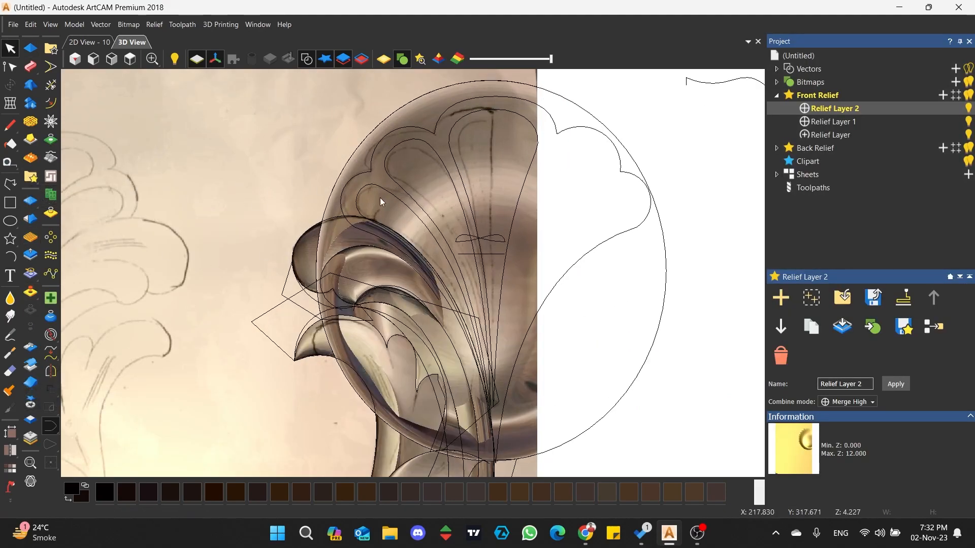
Apply a linear Fade Relief at 100% strength from 270.709, 379.384 to 272.664, 187.323
{"action": "scroll", "coordinate": [143, 327], "scroll_direction": "down", "scroll_amount": 2}
{"action": "left_click", "coordinate": [30, 382]}
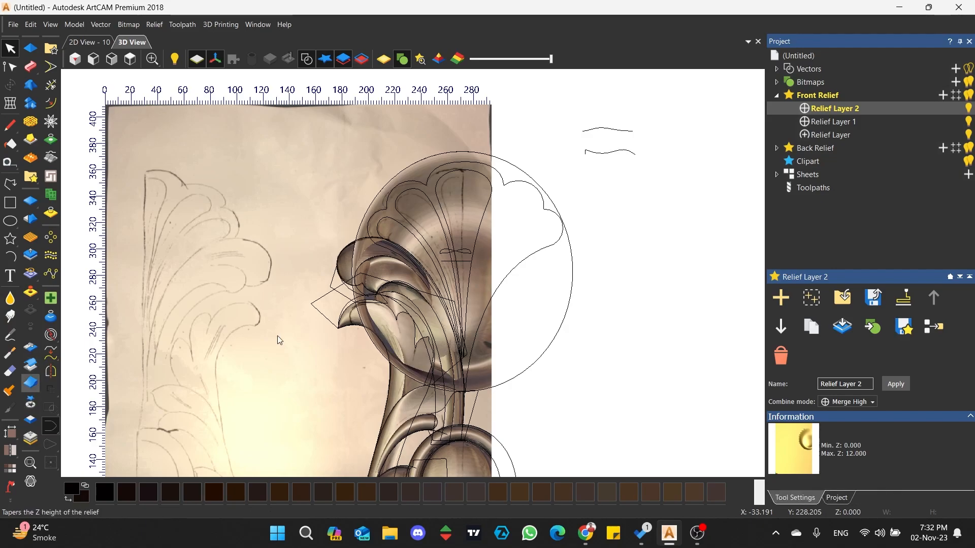
{"action": "left_click_drag", "start_coordinate": [395, 374], "coordinate": [464, 397]}
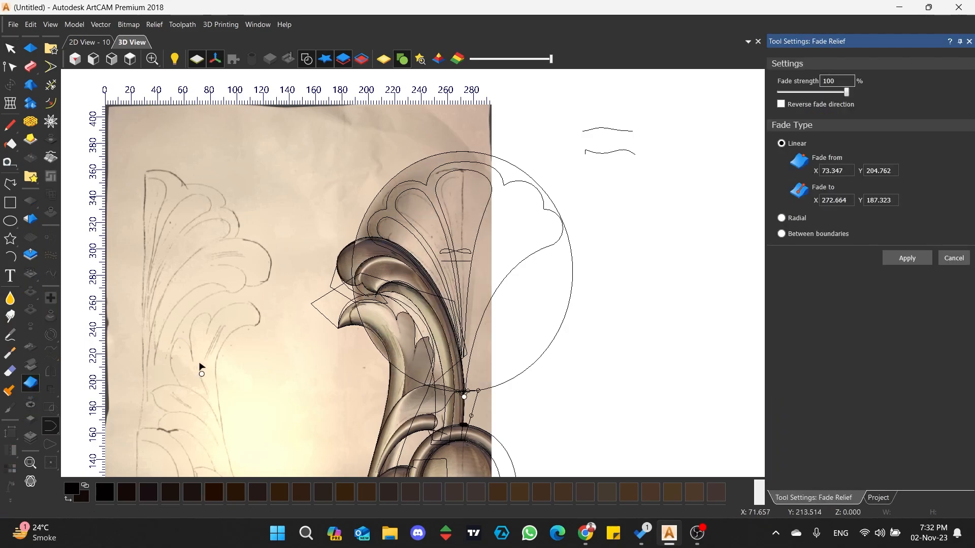
{"action": "left_click_drag", "start_coordinate": [424, 181], "coordinate": [466, 146]}
{"action": "left_click_drag", "start_coordinate": [449, 185], "coordinate": [364, 320]}
{"action": "left_click_drag", "start_coordinate": [195, 292], "coordinate": [463, 305]}
{"action": "left_click", "coordinate": [898, 262]}
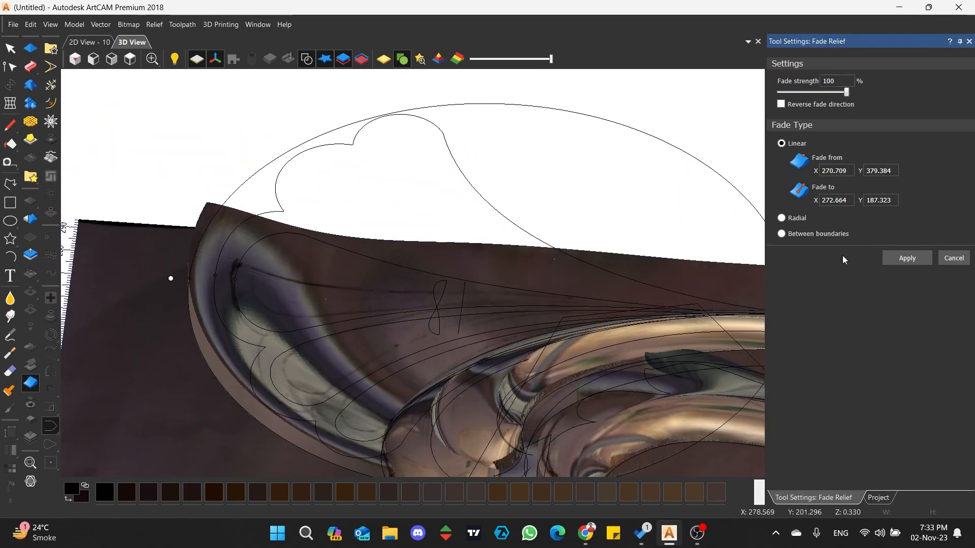
{"action": "left_click", "coordinate": [951, 262]}
Reduce the Z range of the faded blend relief and paste it with Merge High at a 5 mm flush height
{"action": "left_click", "coordinate": [31, 402]}
{"action": "left_click_drag", "start_coordinate": [481, 341], "coordinate": [668, 167]}
{"action": "left_click_drag", "start_coordinate": [844, 139], "coordinate": [804, 139]}
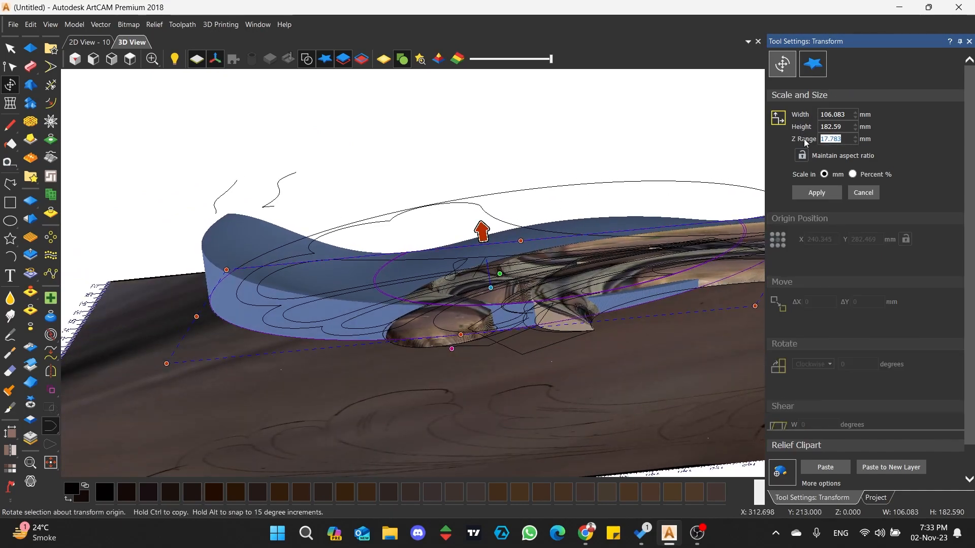
{"action": "left_click", "coordinate": [836, 195]}
{"action": "left_click", "coordinate": [813, 63]}
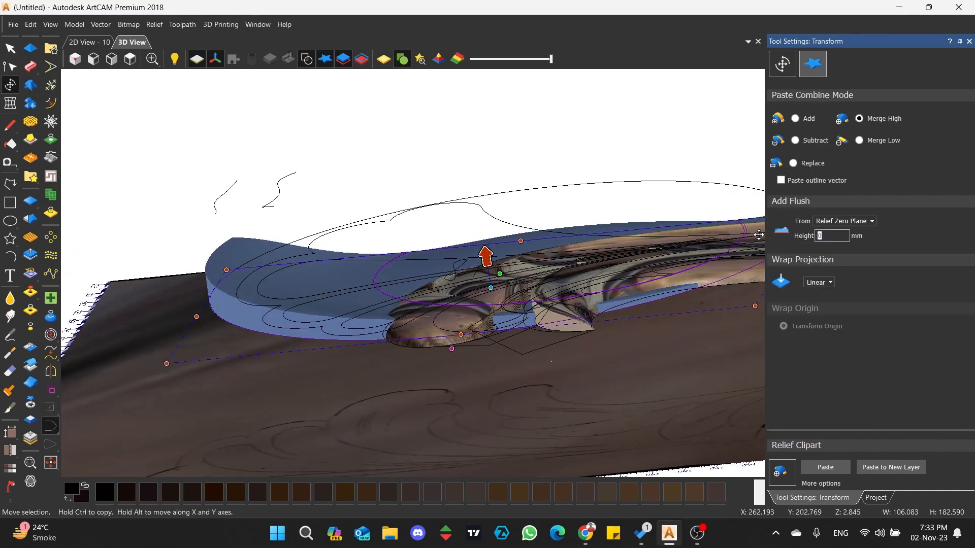
{"action": "type", "text": "5"}
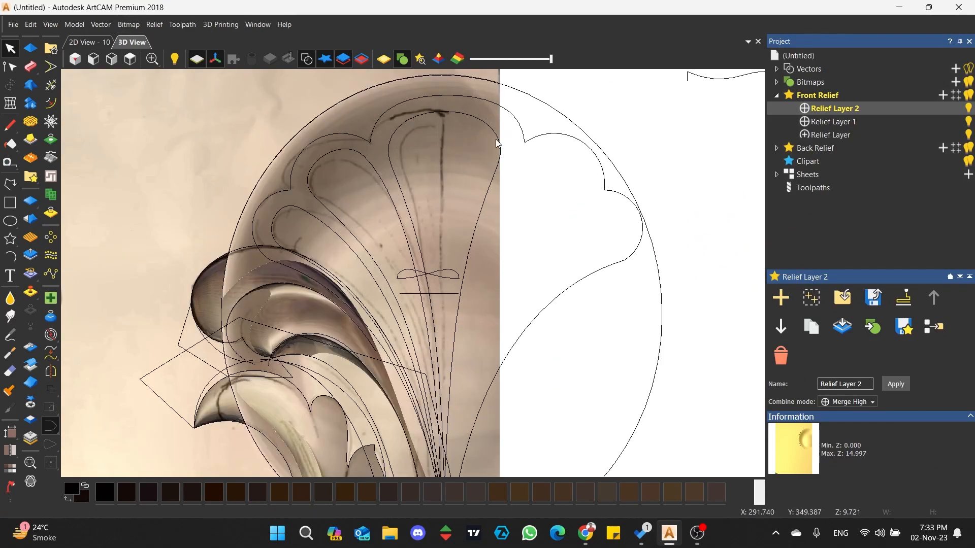
Try a 45-degree Round profile in Subtract mode on the three petals, and close the Shape Editor without applying
{"action": "left_click", "coordinate": [496, 135]}
{"action": "left_click", "coordinate": [378, 172], "text": "shift"}
{"action": "left_click", "coordinate": [319, 219], "text": "shift"}
{"action": "left_click", "coordinate": [29, 51]}
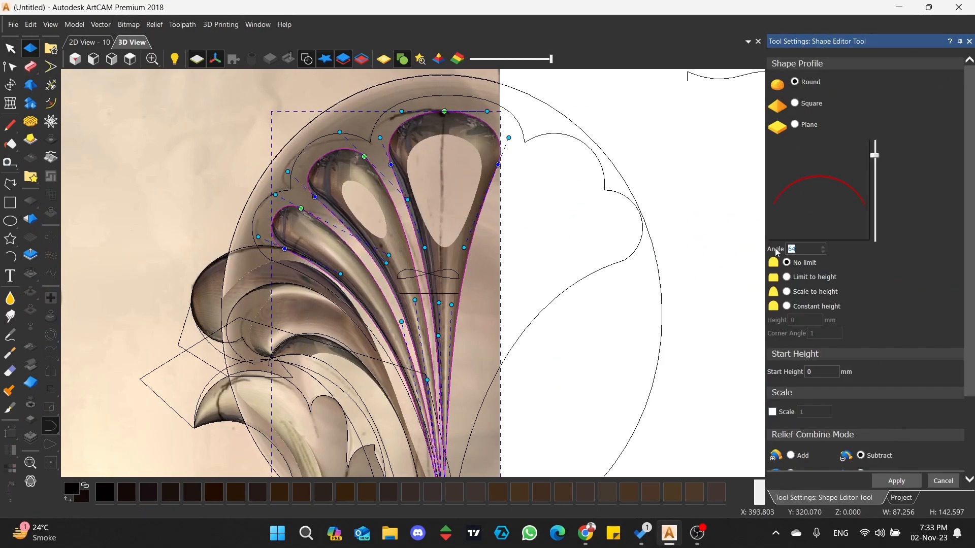
{"action": "type", "text": "45"}
{"action": "left_click_drag", "start_coordinate": [365, 217], "coordinate": [816, 363]}
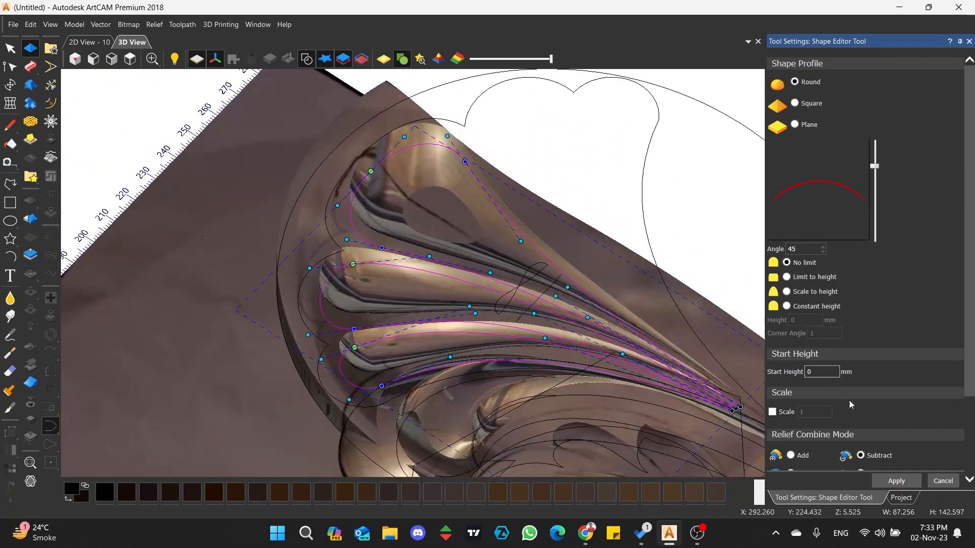
{"action": "left_click", "coordinate": [938, 481]}
Select the blended relief inside the ellipse for transforming and raise it above the relief zero plane
{"action": "scroll", "coordinate": [531, 161], "scroll_direction": "down", "scroll_amount": 3}
{"action": "left_click", "coordinate": [531, 177]}
{"action": "left_click", "coordinate": [30, 401]}
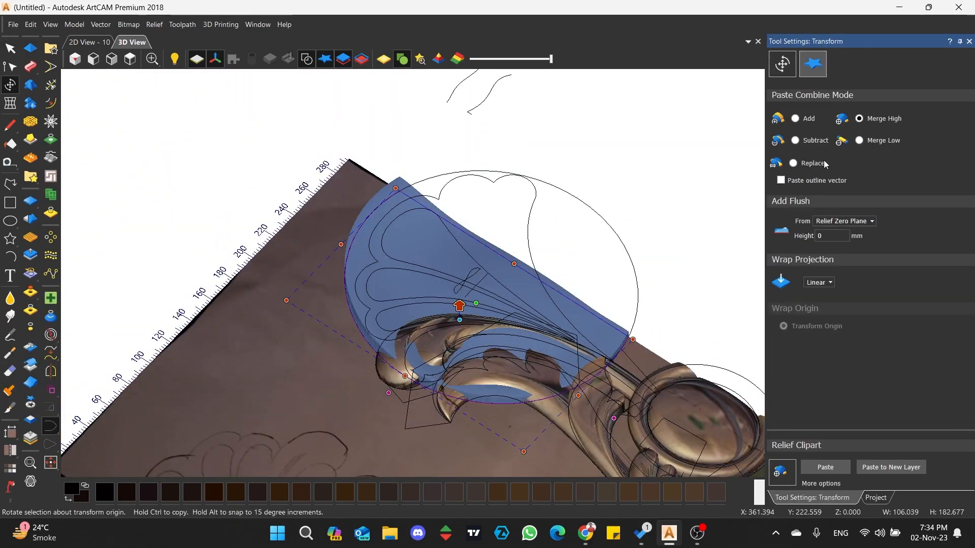
{"action": "key", "text": "Escape"}
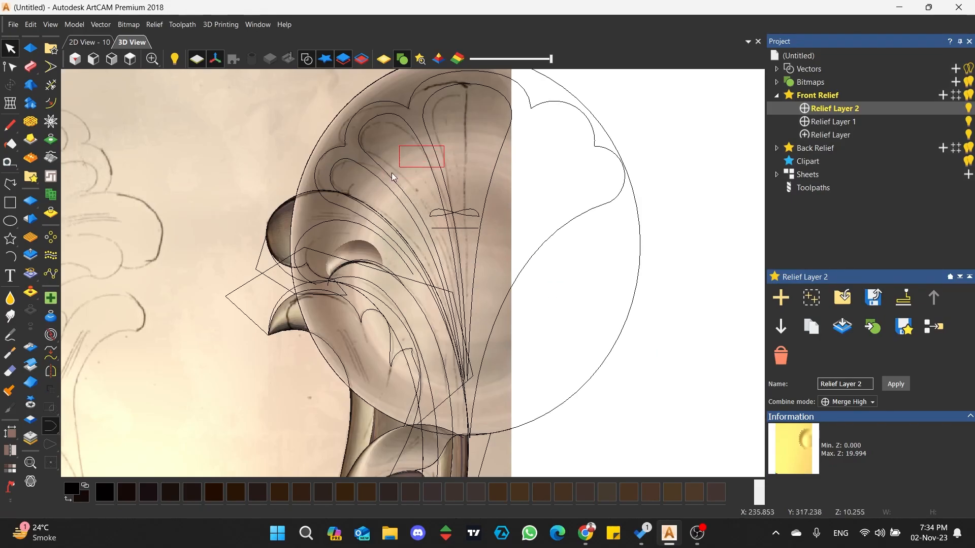
Carve the three petals with a Round Shape Editor profile in Subtract mode, lowering the profile angle
{"action": "left_click", "coordinate": [357, 177]}
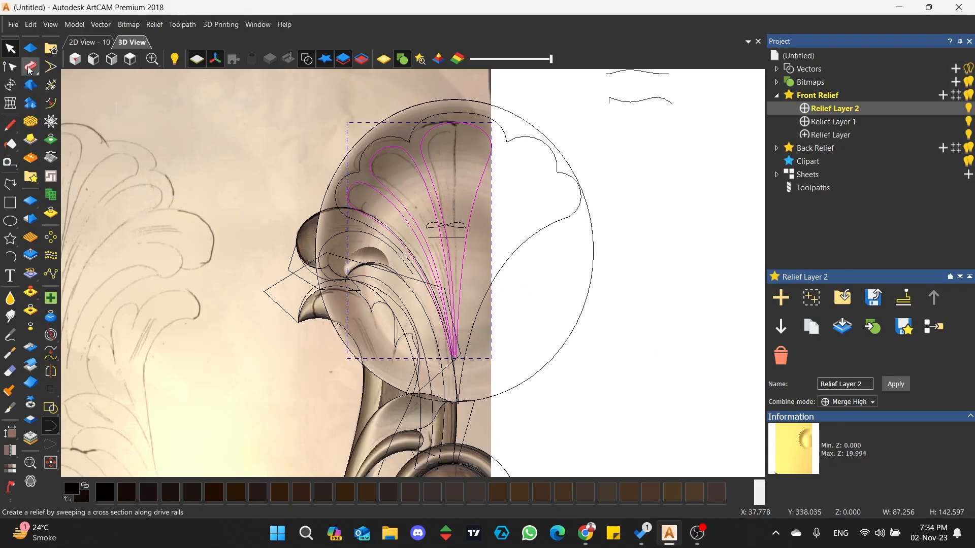
{"action": "scroll", "coordinate": [378, 164], "scroll_direction": "up", "scroll_amount": 3}
{"action": "left_click_drag", "start_coordinate": [430, 274], "coordinate": [429, 208]}
{"action": "scroll", "coordinate": [846, 429], "scroll_direction": "down", "scroll_amount": 3}
{"action": "left_click", "coordinate": [896, 480]}
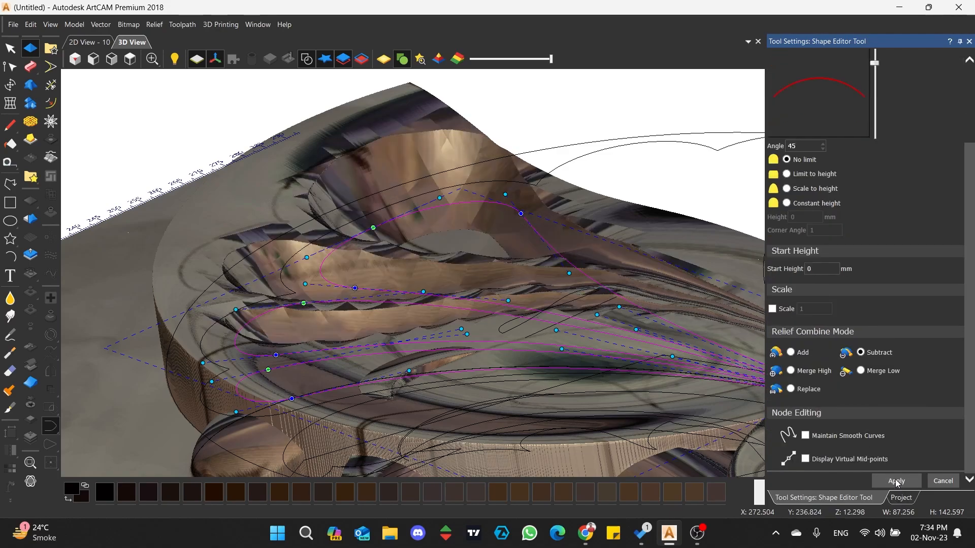
{"action": "left_click_drag", "start_coordinate": [876, 72], "coordinate": [875, 85]}
{"action": "mouse_move", "coordinate": [507, 213]}
{"action": "left_mouse_down"}
{"action": "mouse_move", "coordinate": [487, 305]}
{"action": "mouse_move", "coordinate": [365, 285]}
{"action": "mouse_move", "coordinate": [146, 273]}
{"action": "mouse_move", "coordinate": [507, 218]}
{"action": "left_mouse_up"}
{"action": "left_click", "coordinate": [935, 481]}
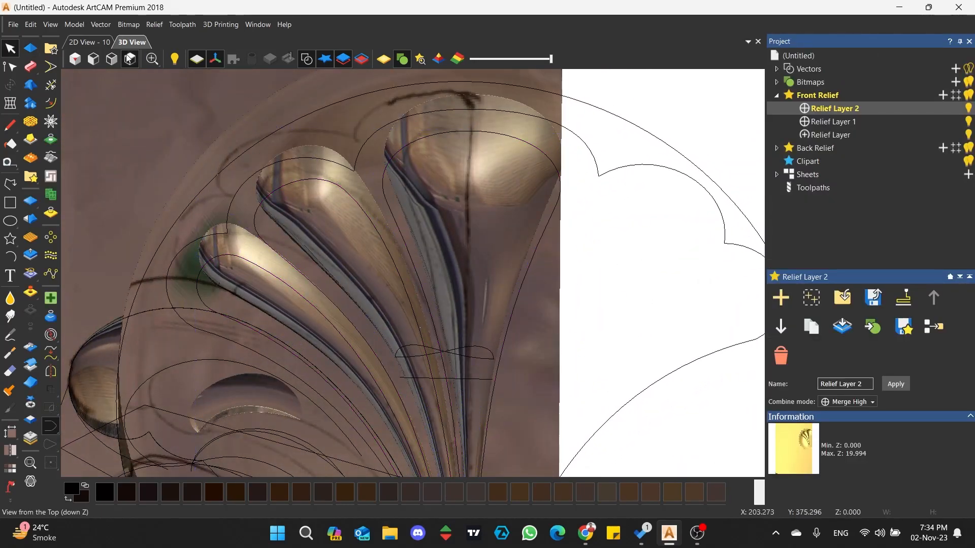
Clear the relief outside the scalloped leaf outline, and hide the vectors to inspect the leaf at a low angle
{"action": "left_click", "coordinate": [130, 59]}
{"action": "left_click", "coordinate": [30, 327]}
{"action": "left_click", "coordinate": [540, 261]}
{"action": "scroll", "coordinate": [467, 303], "scroll_direction": "down", "scroll_amount": 2}
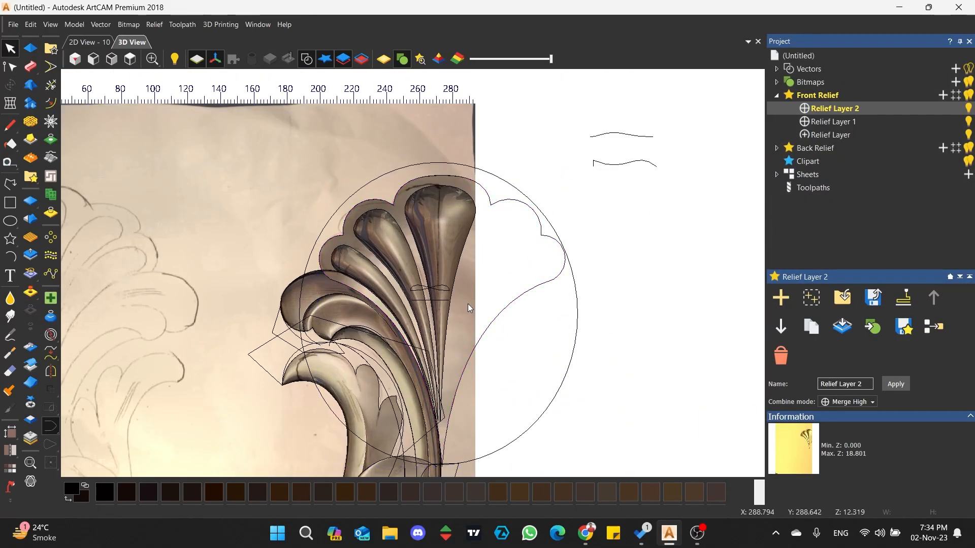
{"action": "scroll", "coordinate": [467, 303], "scroll_direction": "up", "scroll_amount": 2}
{"action": "left_click", "coordinate": [306, 59]}
{"action": "middle_click_drag", "start_coordinate": [306, 161], "coordinate": [347, 239]}
{"action": "left_click_drag", "start_coordinate": [348, 240], "coordinate": [345, 145]}
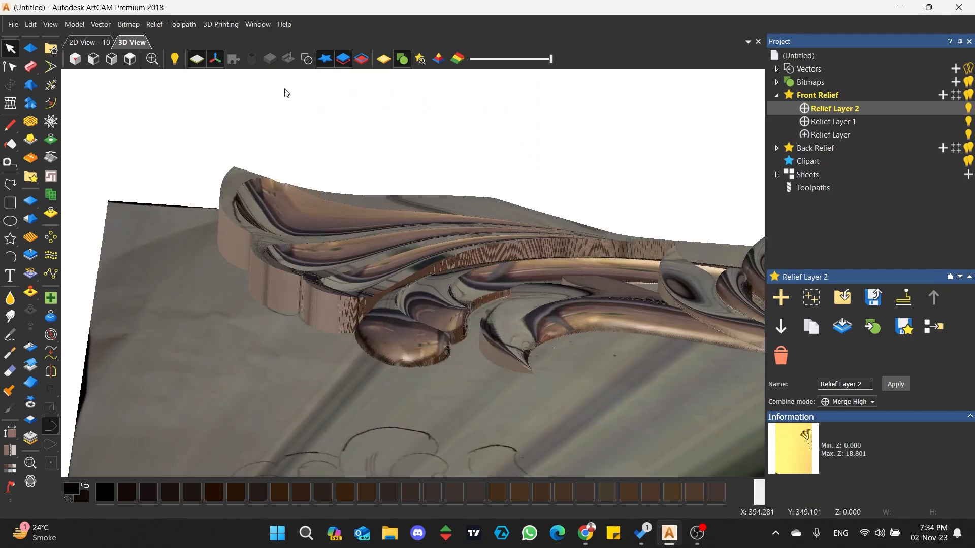
Apply another linear Fade Relief along the length of the carved leaf
{"action": "left_click", "coordinate": [30, 383]}
{"action": "left_click", "coordinate": [131, 58]}
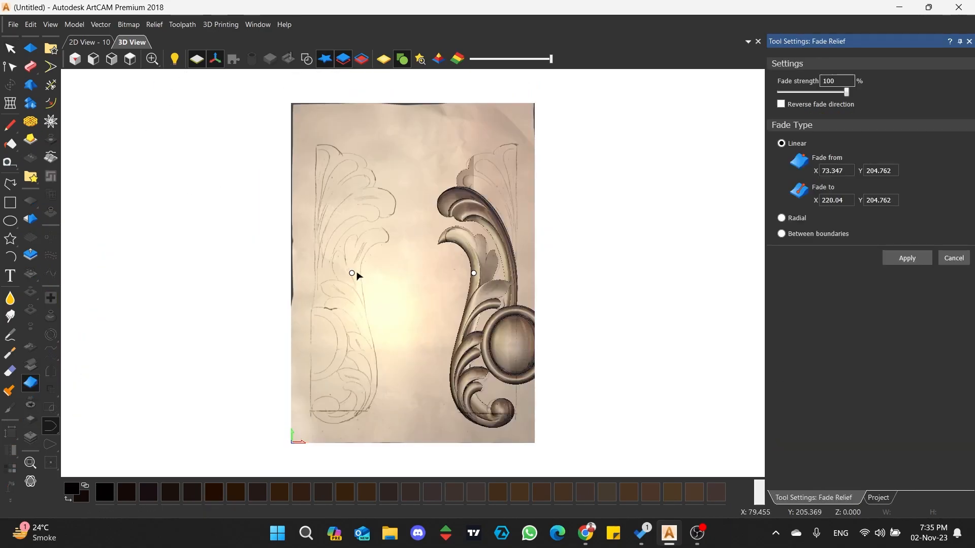
{"action": "left_click_drag", "start_coordinate": [477, 153], "coordinate": [477, 182]}
{"action": "scroll", "coordinate": [478, 181], "scroll_direction": "up", "scroll_amount": 3}
{"action": "left_click", "coordinate": [909, 259]}
{"action": "left_click", "coordinate": [952, 259]}
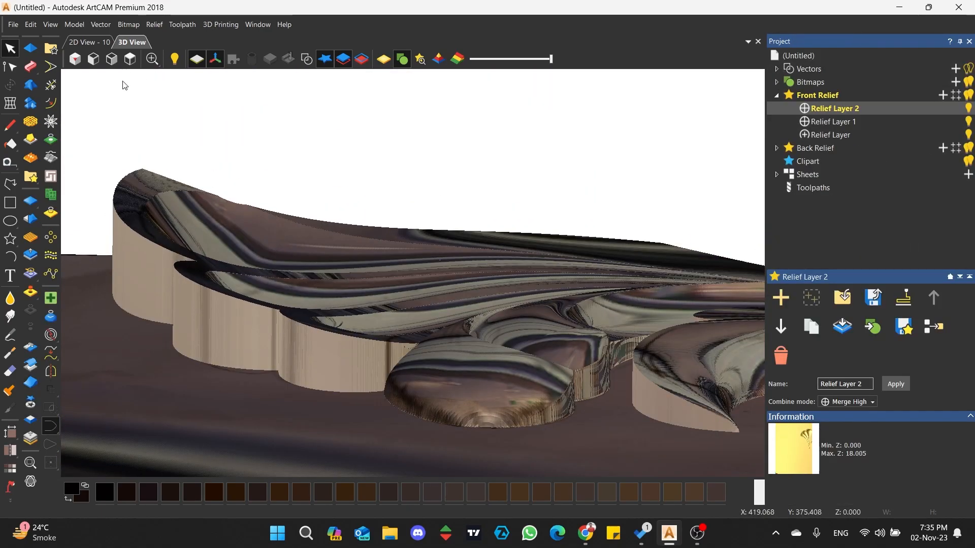
Try lowering the carved leaf by pasting its transformed relief at a reduced flush height
{"action": "left_click", "coordinate": [132, 59]}
{"action": "double_click", "coordinate": [418, 231]}
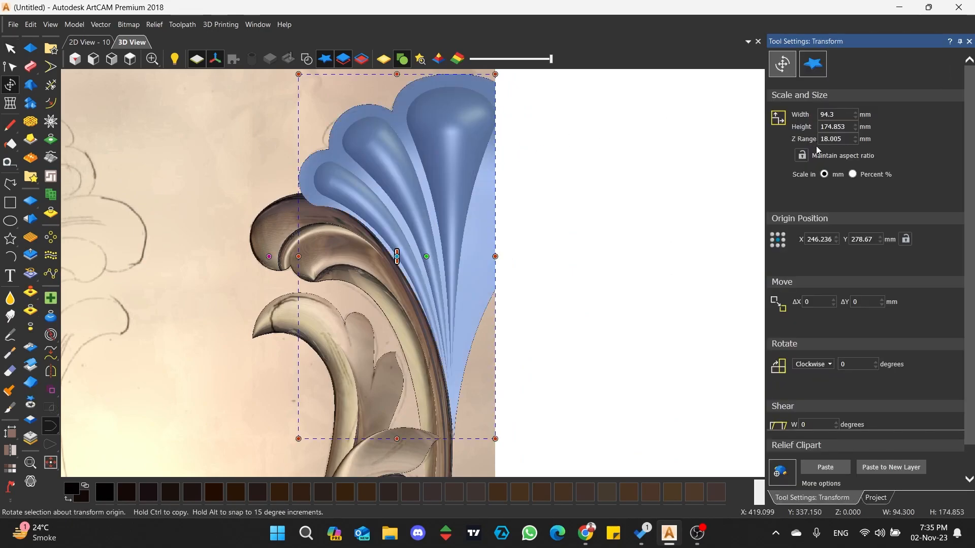
{"action": "scroll", "coordinate": [368, 193], "scroll_direction": "up", "scroll_amount": 3}
{"action": "middle_click_drag", "start_coordinate": [304, 254], "coordinate": [396, 173]}
{"action": "left_click", "coordinate": [817, 75]}
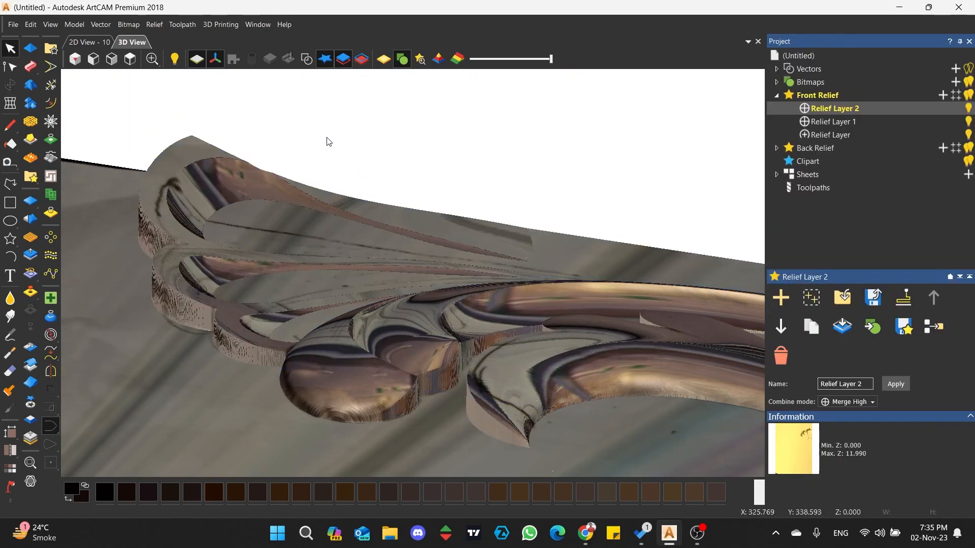
Rescale the Z range of the scalloped leaf relief with the Transform tool and paste it back into the layer
{"action": "left_click", "coordinate": [130, 59]}
{"action": "middle_click_drag", "start_coordinate": [513, 173], "coordinate": [437, 297]}
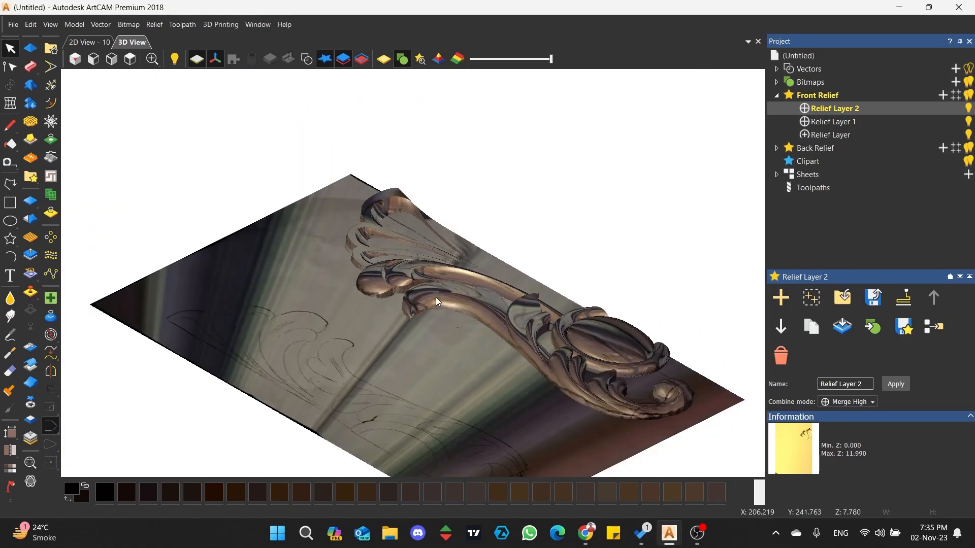
{"action": "scroll", "coordinate": [436, 248], "scroll_direction": "up", "scroll_amount": 3}
{"action": "scroll", "coordinate": [387, 178], "scroll_direction": "up", "scroll_amount": 2}
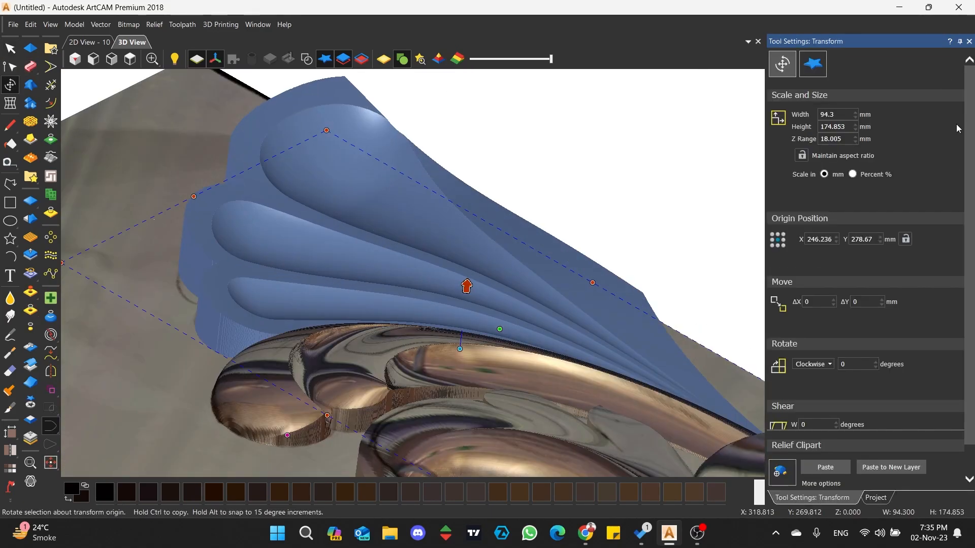
{"action": "left_click", "coordinate": [814, 62]}
{"action": "left_click", "coordinate": [782, 70]}
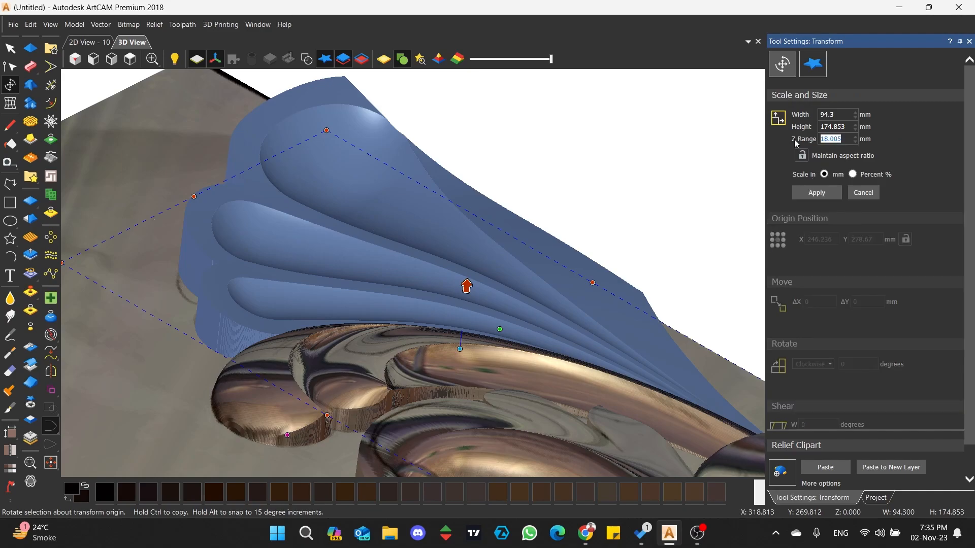
{"action": "left_click", "coordinate": [815, 193]}
{"action": "left_click", "coordinate": [815, 193]}
{"action": "middle_click_drag", "start_coordinate": [416, 185], "coordinate": [465, 250]}
{"action": "scroll", "coordinate": [465, 250], "scroll_direction": "down", "scroll_amount": 2}
{"action": "left_click", "coordinate": [830, 467]}
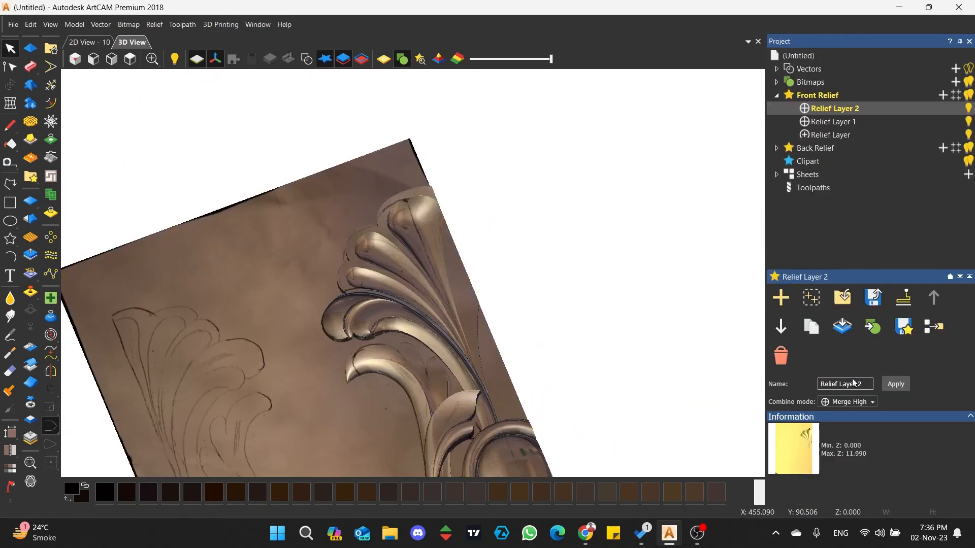
Merge the visible front relief layers, and draw a rectangle about 111 by 391 mm with one edge along the ornament's centre line
{"action": "right_click", "coordinate": [788, 95]}
{"action": "left_click", "coordinate": [843, 210]}
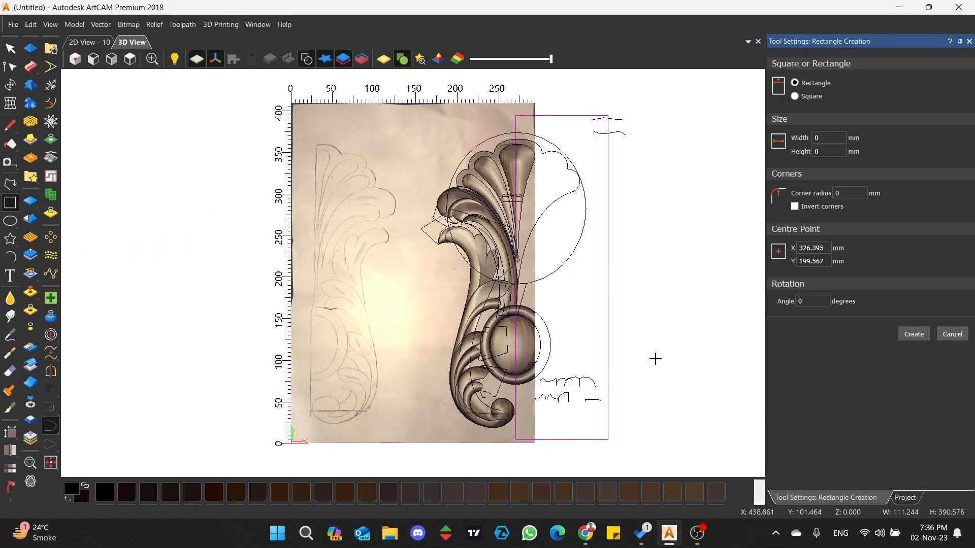
{"action": "key", "text": "Escape"}
Align the rectangle's edge with the middle of the central petal and clear the merged relief inside it
{"action": "scroll", "coordinate": [413, 306], "scroll_direction": "up", "scroll_amount": 6}
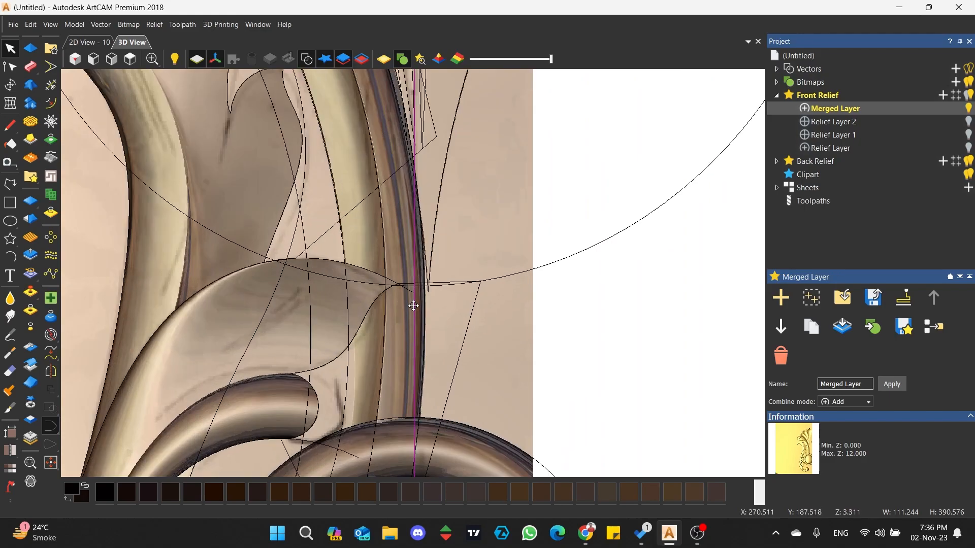
{"action": "scroll", "coordinate": [414, 305], "scroll_direction": "down", "scroll_amount": 6}
{"action": "scroll", "coordinate": [409, 179], "scroll_direction": "up", "scroll_amount": 6}
{"action": "left_click", "coordinate": [10, 185]}
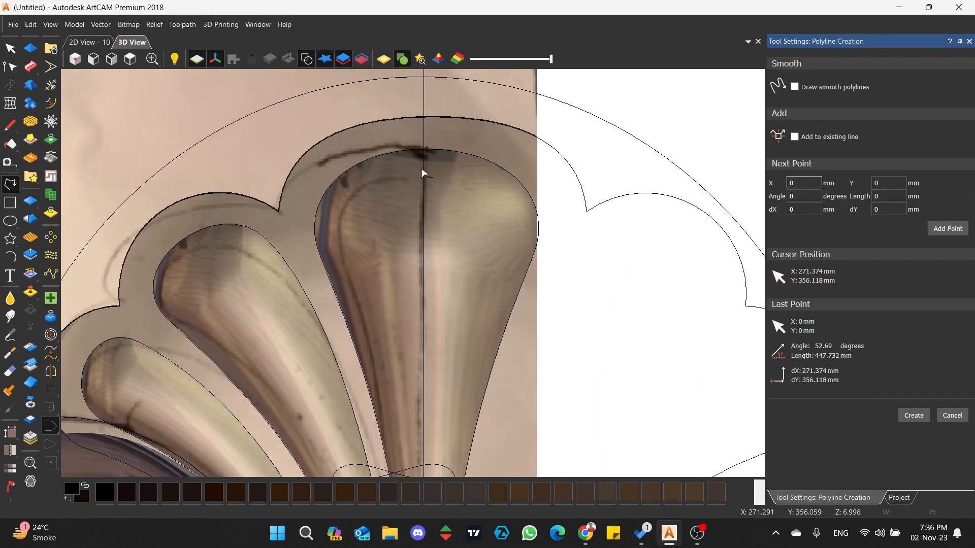
{"action": "key", "text": "Escape"}
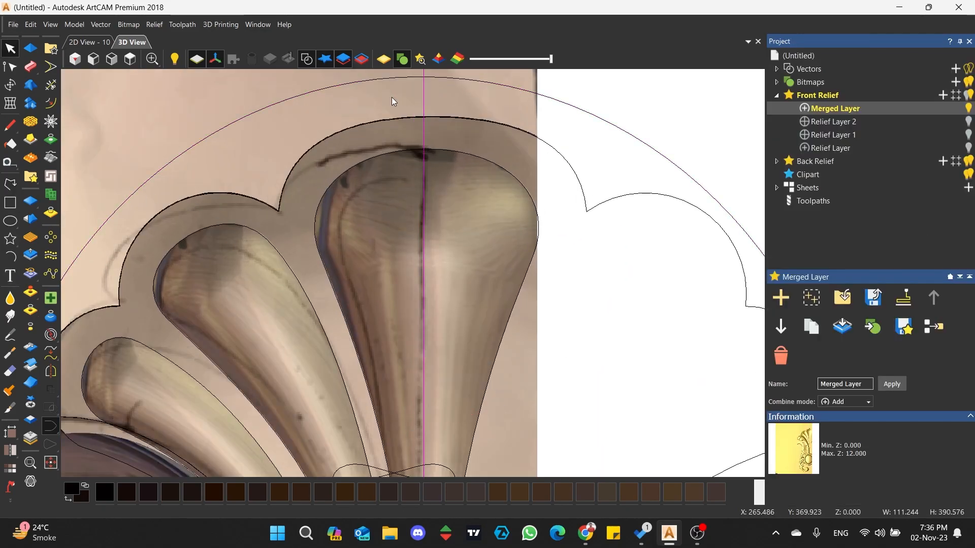
{"action": "left_click", "coordinate": [33, 315]}
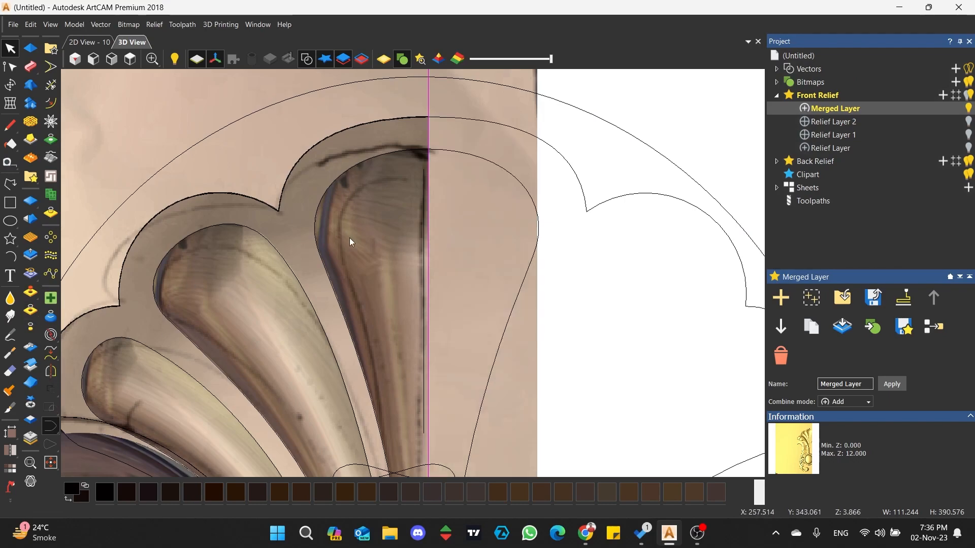
Mirror the remaining half ornament as relief clipart about the centre line, keeping a copy of the original
{"action": "scroll", "coordinate": [282, 304], "scroll_direction": "down", "scroll_amount": 5}
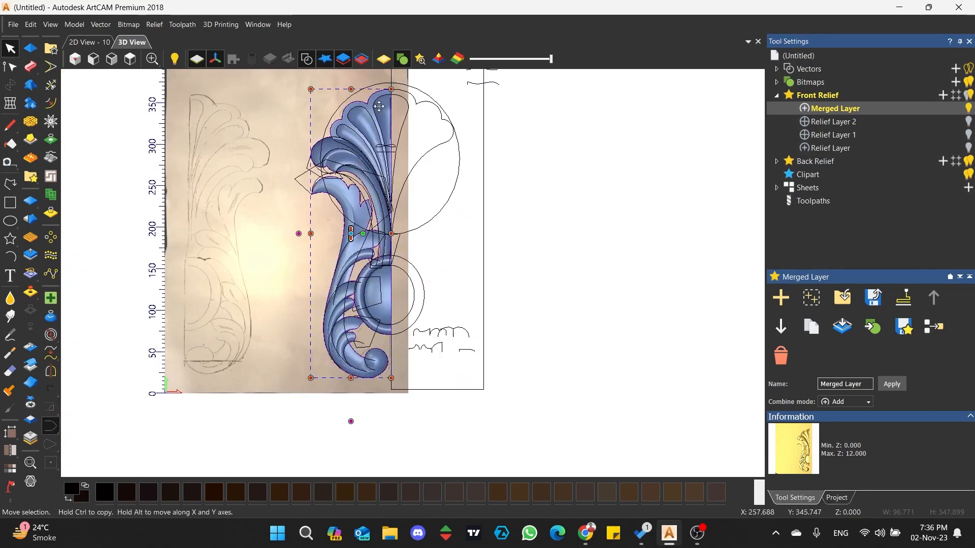
{"action": "left_click", "coordinate": [379, 106]}
{"action": "scroll", "coordinate": [378, 106], "scroll_direction": "up", "scroll_amount": 5}
{"action": "key", "text": "m"}
{"action": "left_click", "coordinate": [812, 259]}
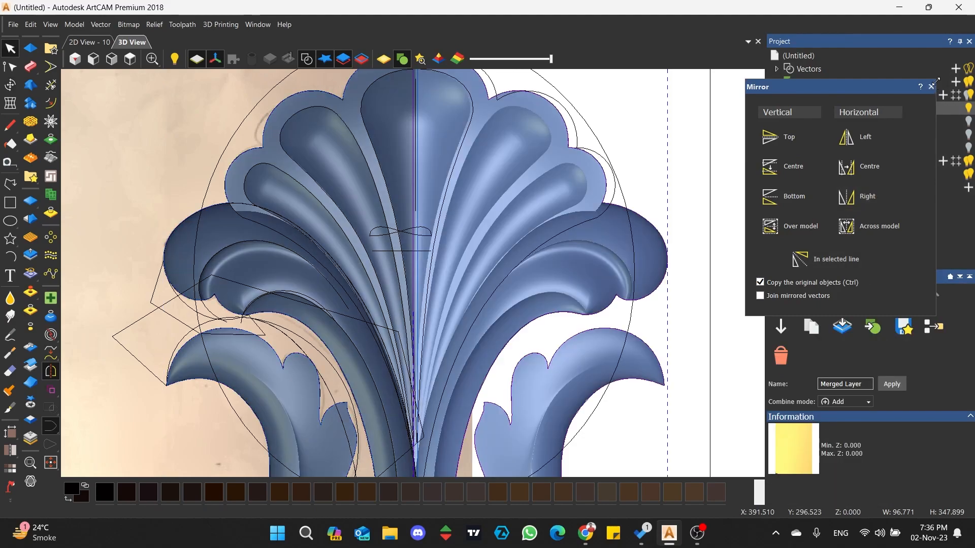
{"action": "left_click", "coordinate": [931, 87]}
Select both halves of the ornament together, centre them on the model and paste them into the merged layer
{"action": "scroll", "coordinate": [350, 281], "scroll_direction": "down", "scroll_amount": 5}
{"action": "left_click", "coordinate": [382, 235], "text": "shift"}
{"action": "left_click", "coordinate": [50, 462]}
{"action": "scroll", "coordinate": [212, 438], "scroll_direction": "up", "scroll_amount": 1}
{"action": "middle_click_drag", "start_coordinate": [211, 438], "coordinate": [286, 376]}
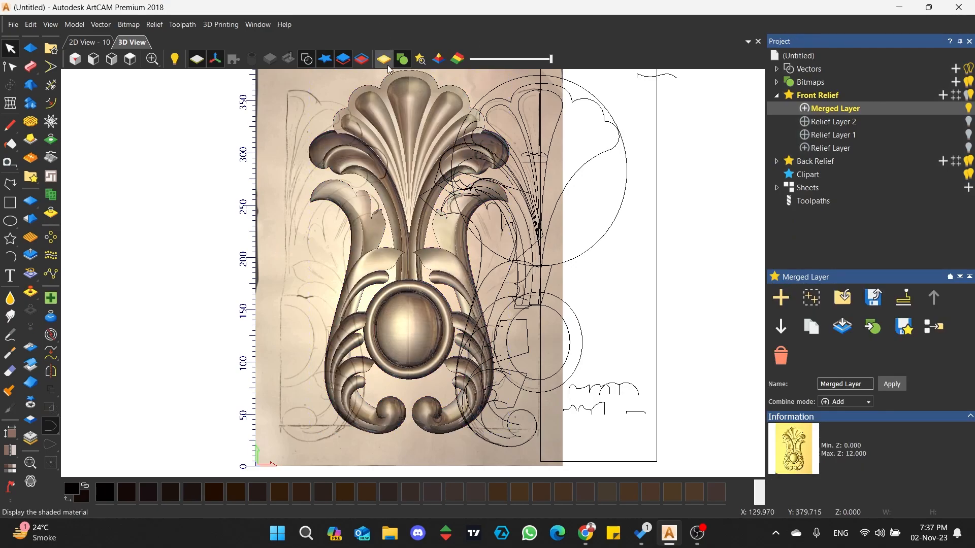
Display the complete ornament in shaded material without vectors or base surface, and inspect it from an angle
{"action": "left_click_drag", "start_coordinate": [413, 229], "coordinate": [213, 64]}
{"action": "left_click", "coordinate": [215, 59]}
{"action": "left_click_drag", "start_coordinate": [365, 304], "coordinate": [455, 313]}
{"action": "left_click", "coordinate": [130, 59]}
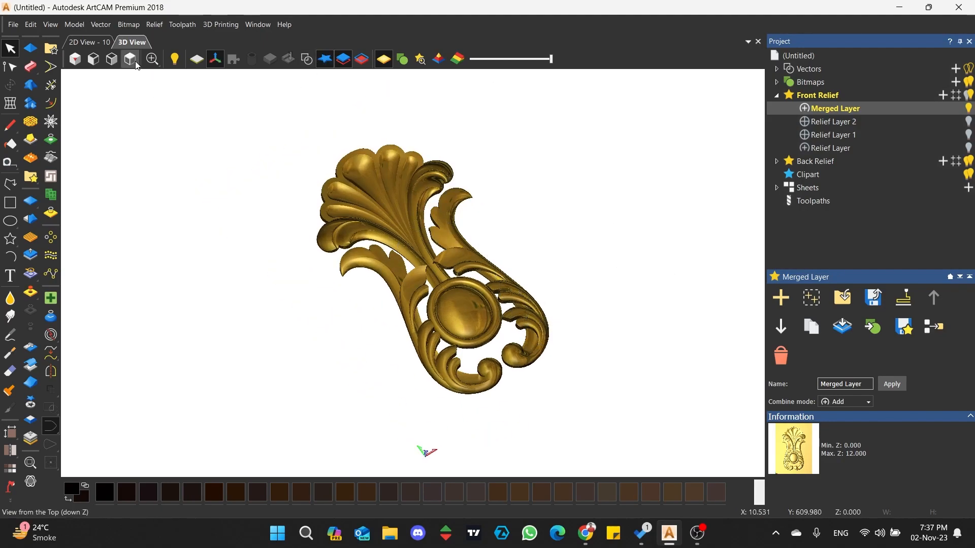